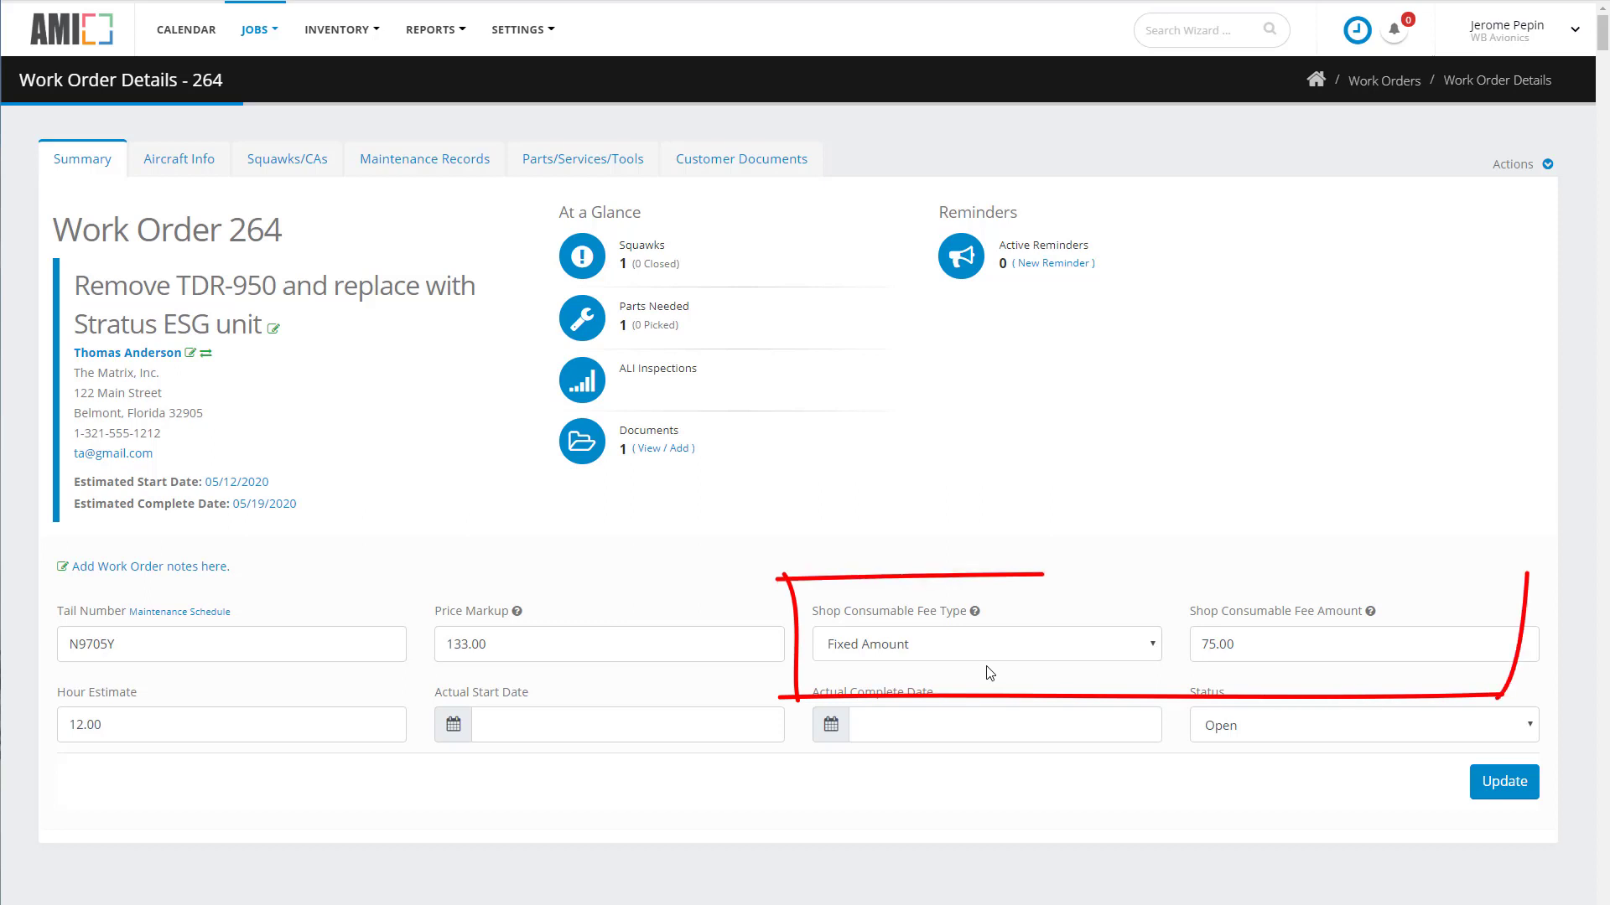
{"action": "left_click", "coordinate": [292, 164]}
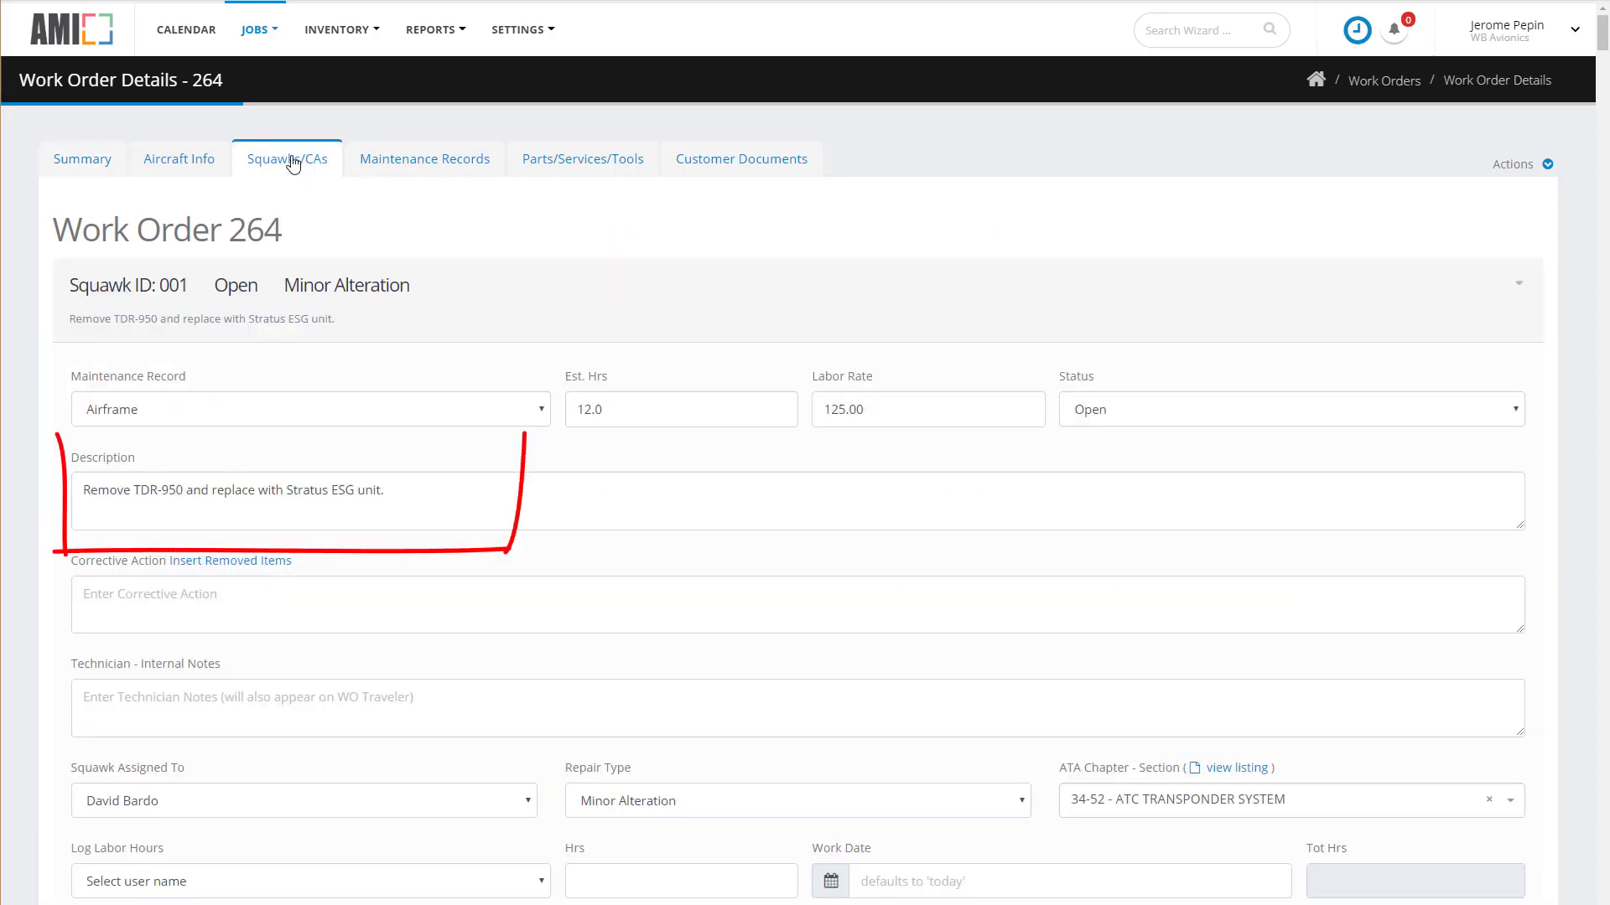
{"action": "left_click", "coordinate": [579, 164]}
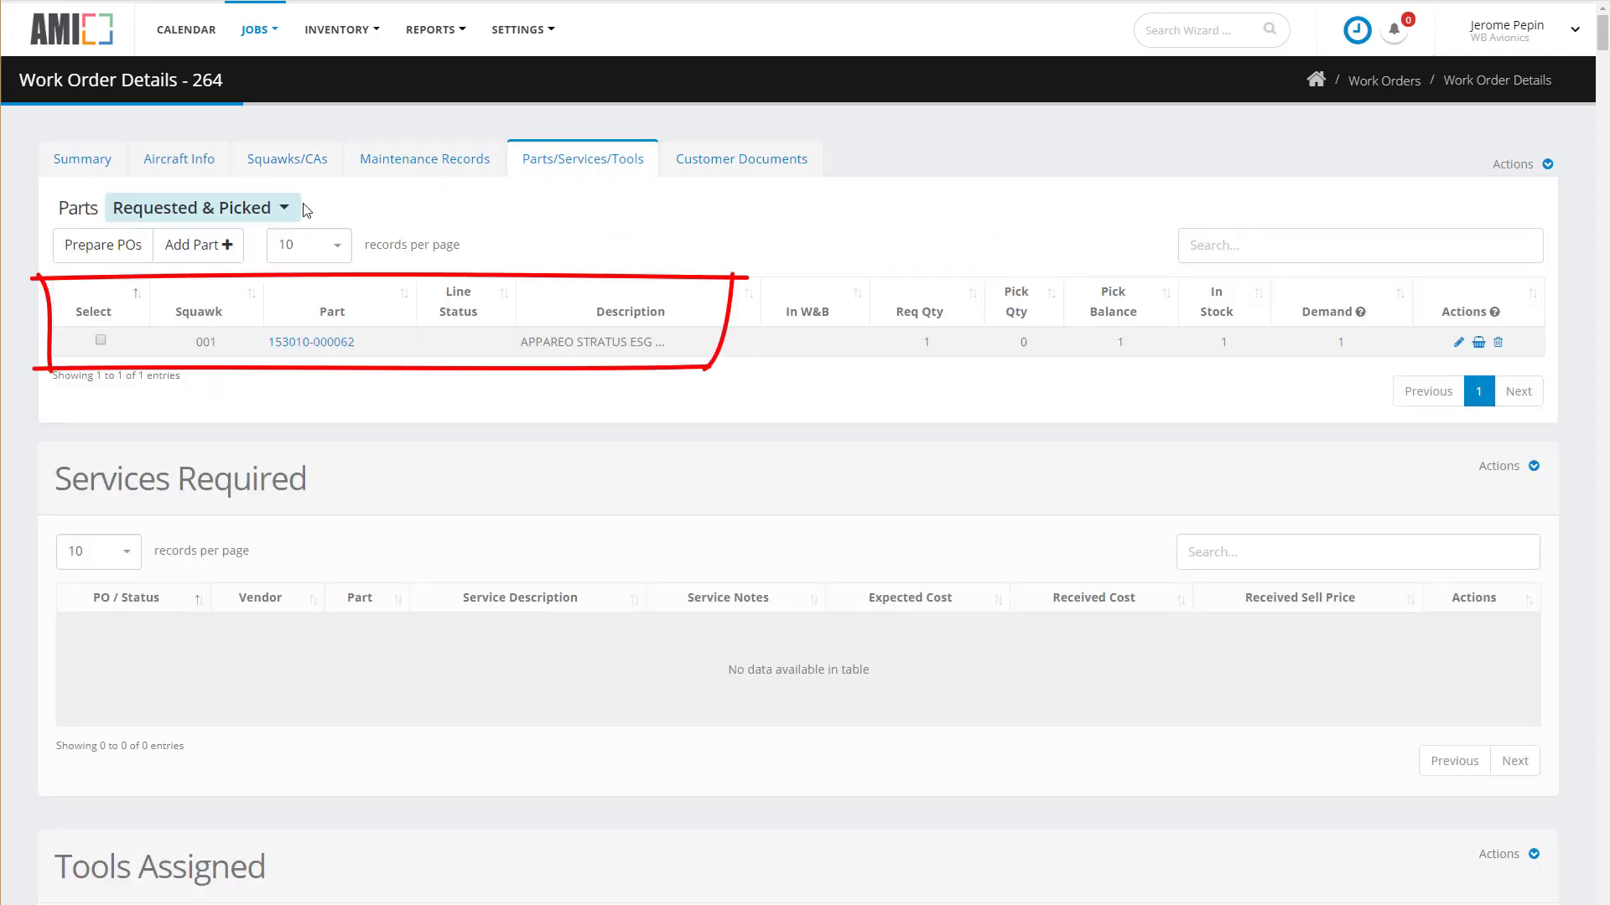
{"action": "left_click", "coordinate": [222, 220]}
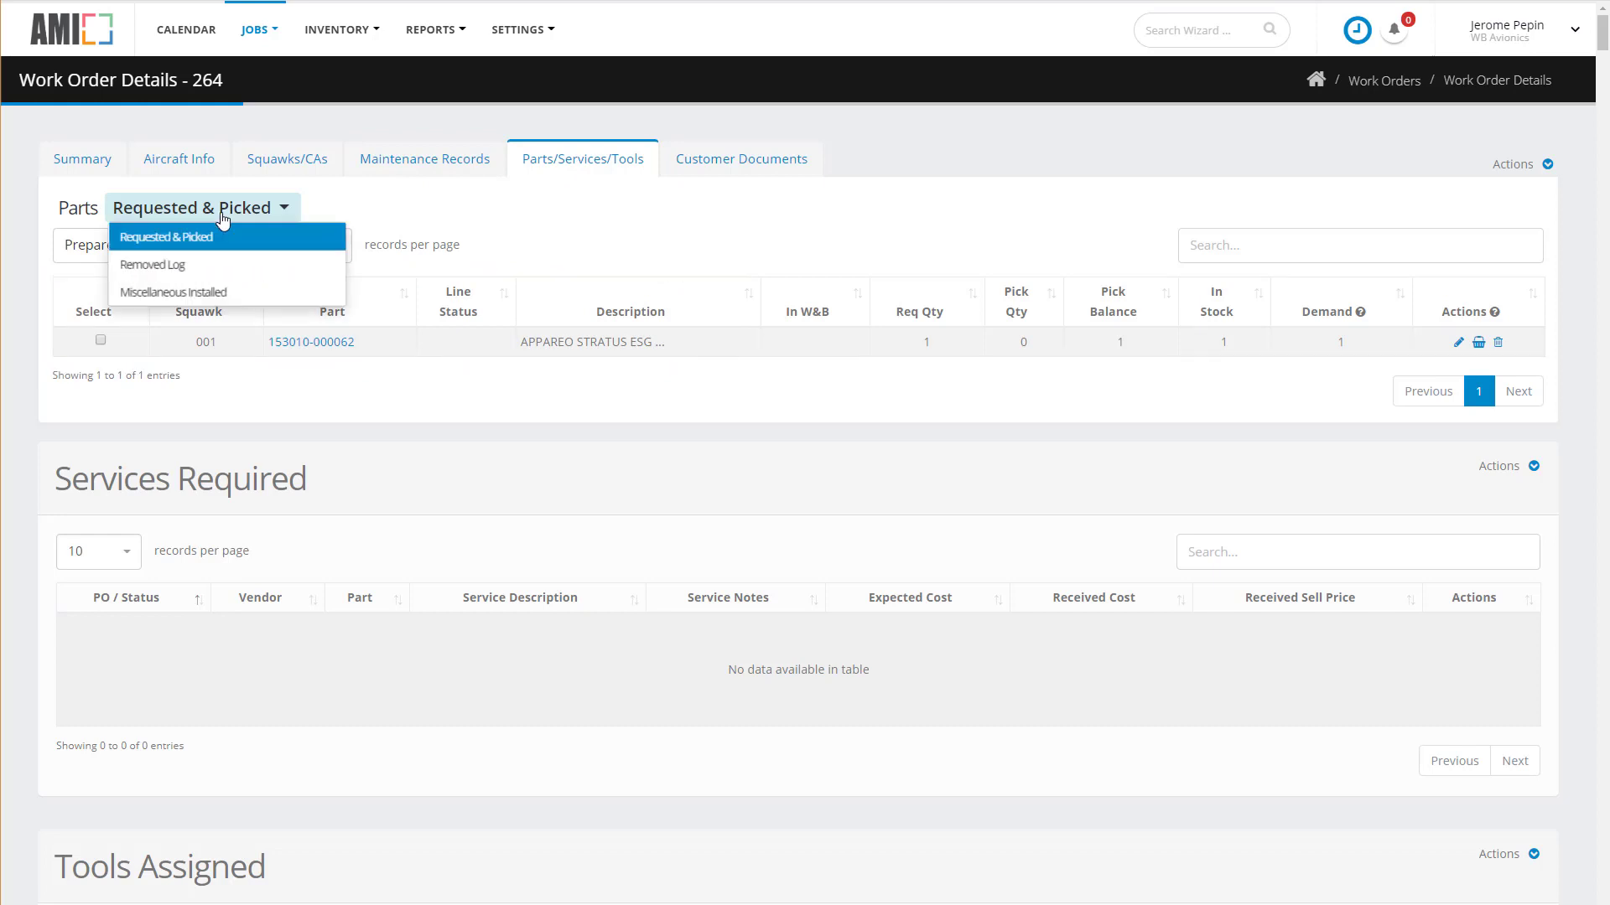
{"action": "left_click", "coordinate": [185, 267]}
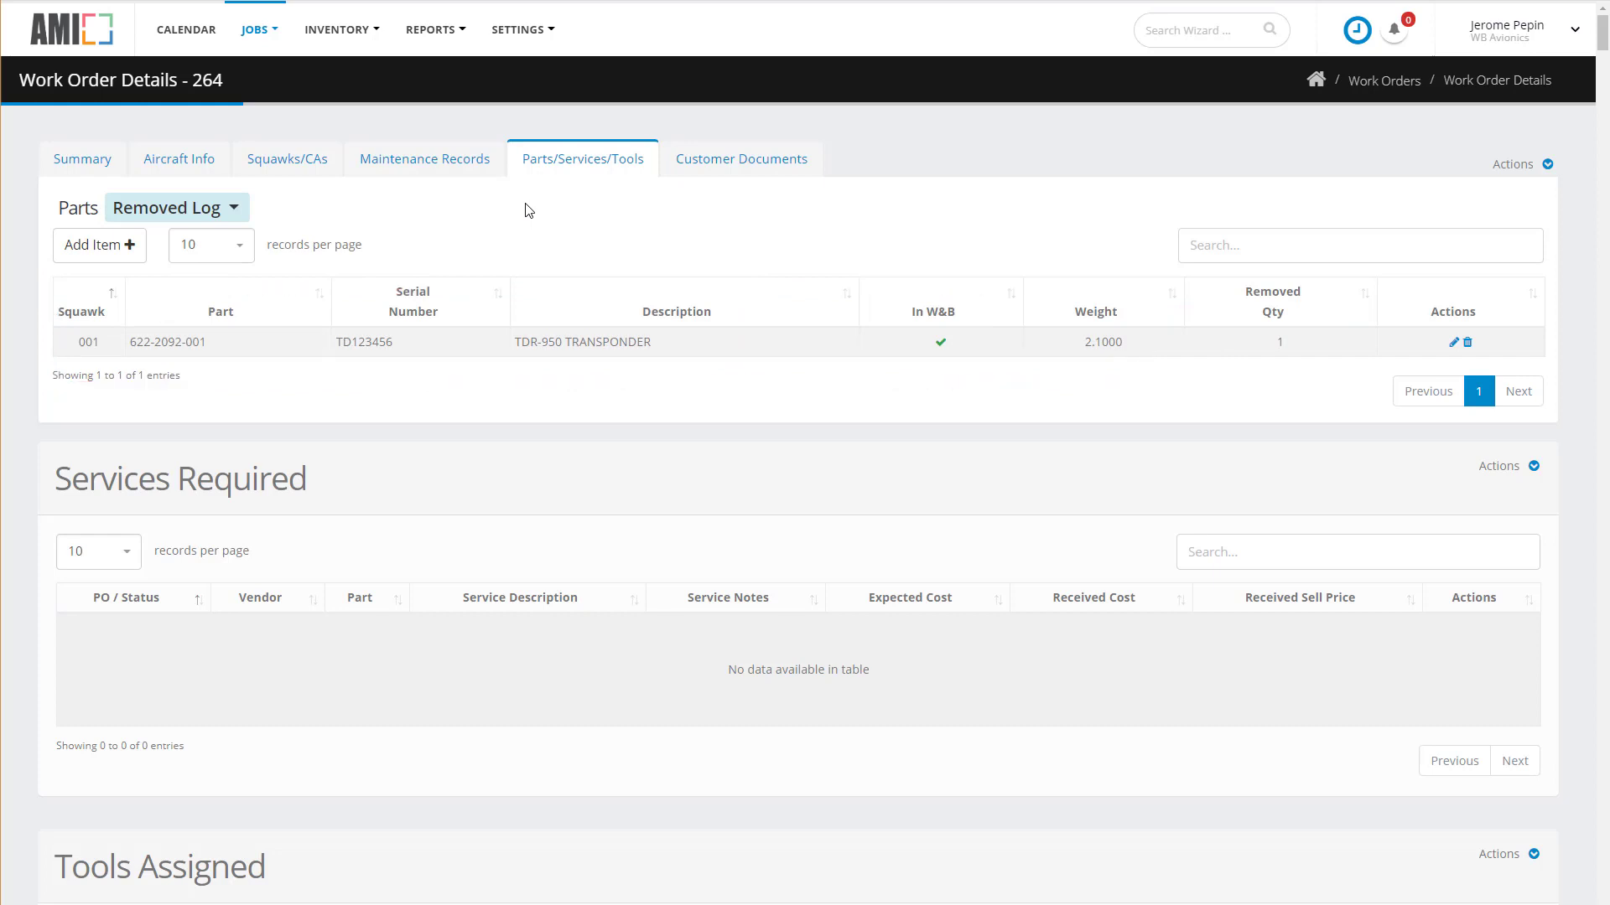
Build Quote 264-001's worksheet with $1,500.00 labor and the $2,495.00 Appareo Stratus ESG part.
{"action": "left_click", "coordinate": [741, 168]}
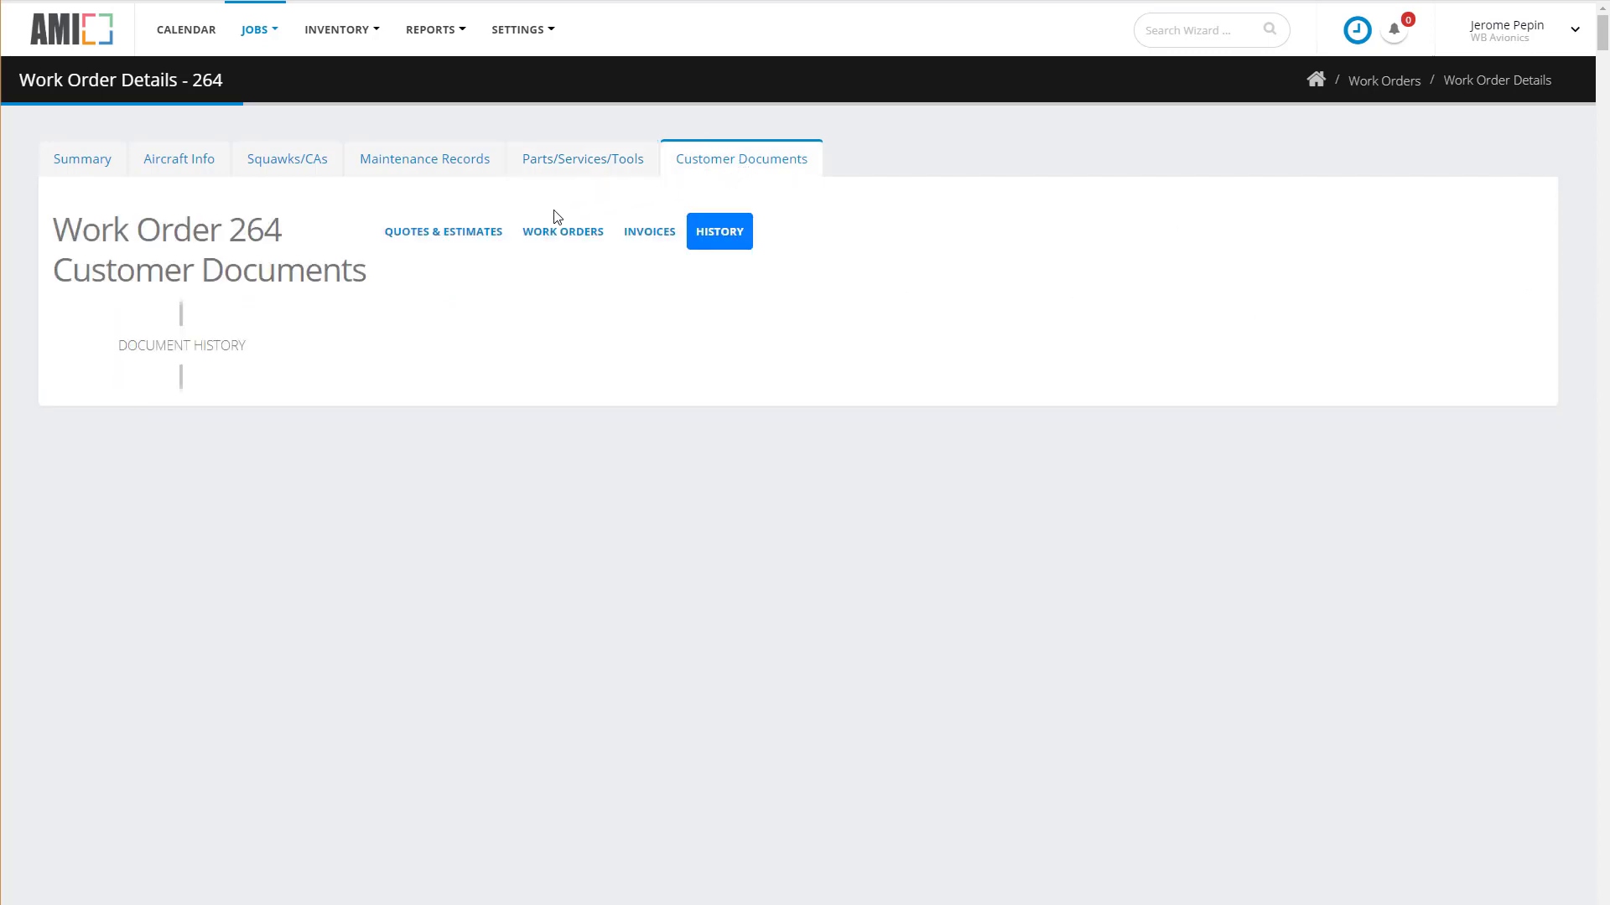
{"action": "left_click", "coordinate": [462, 241]}
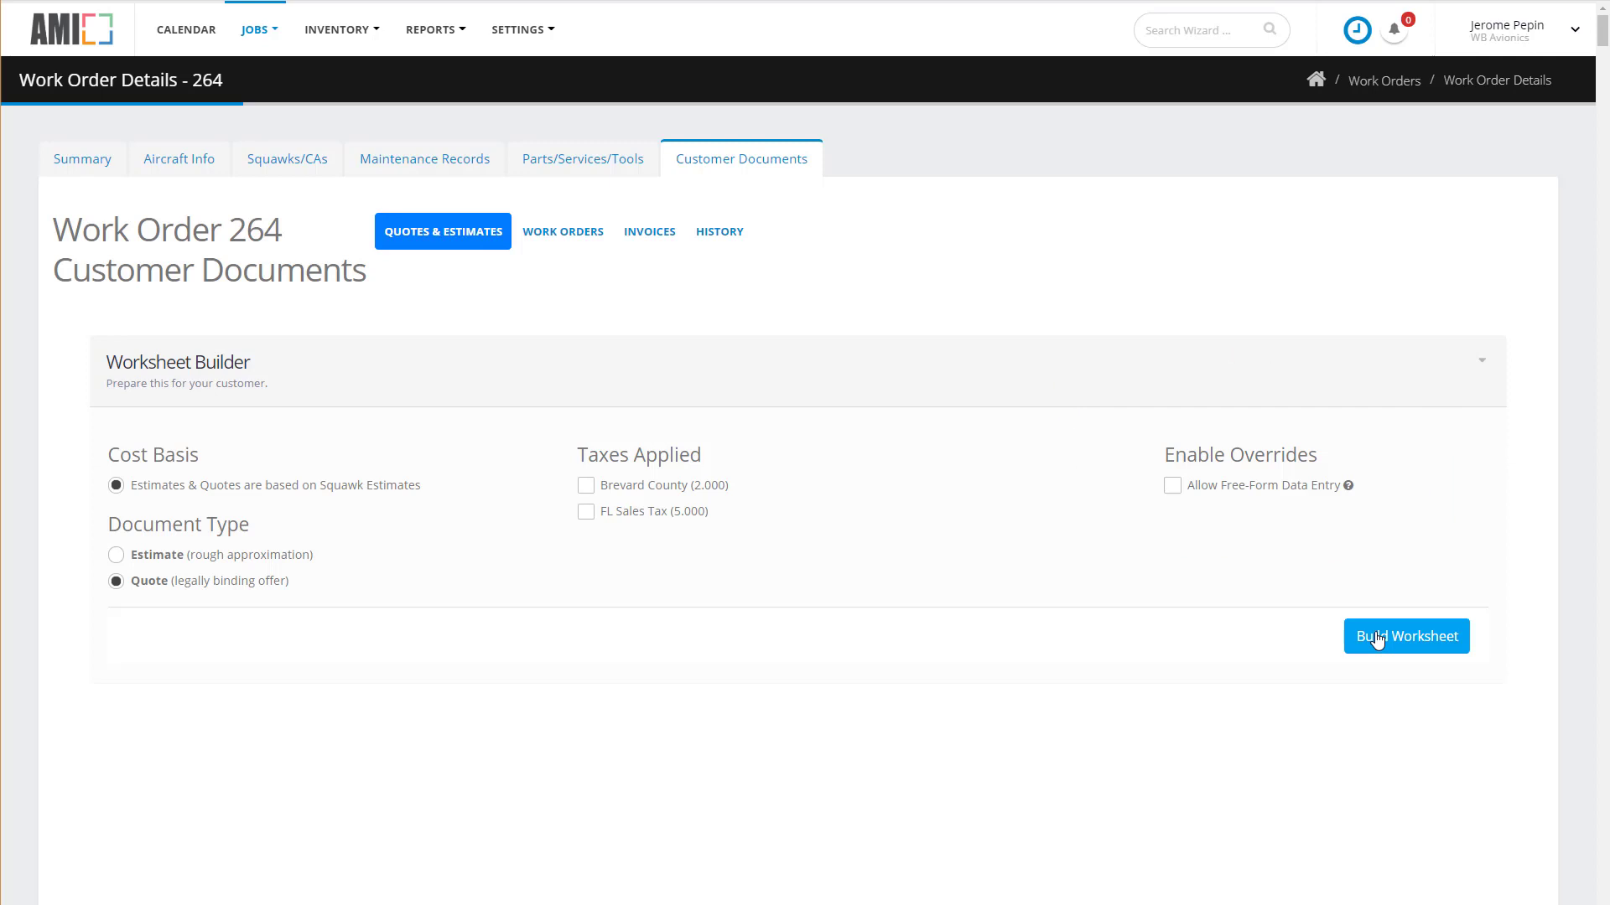
{"action": "left_click", "coordinate": [1377, 640]}
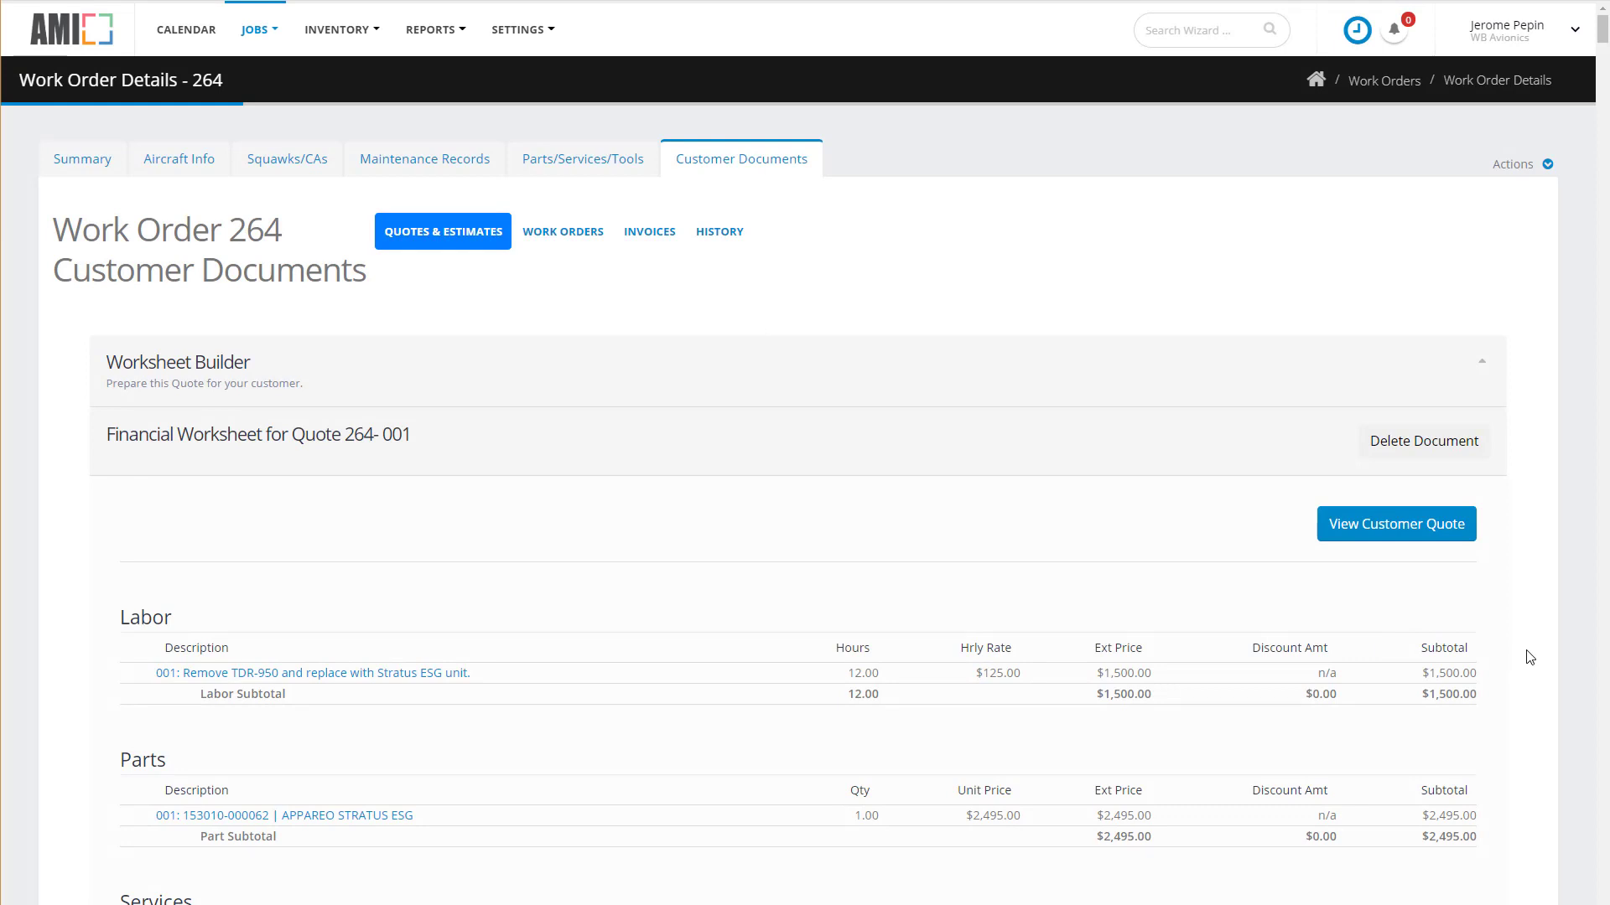
Review the $4,070.00 worksheet totals and open labor line 001 (12.00 hours at 125.00) for editing.
{"action": "scroll", "coordinate": [1529, 657], "scroll_direction": "down", "scroll_amount": 2}
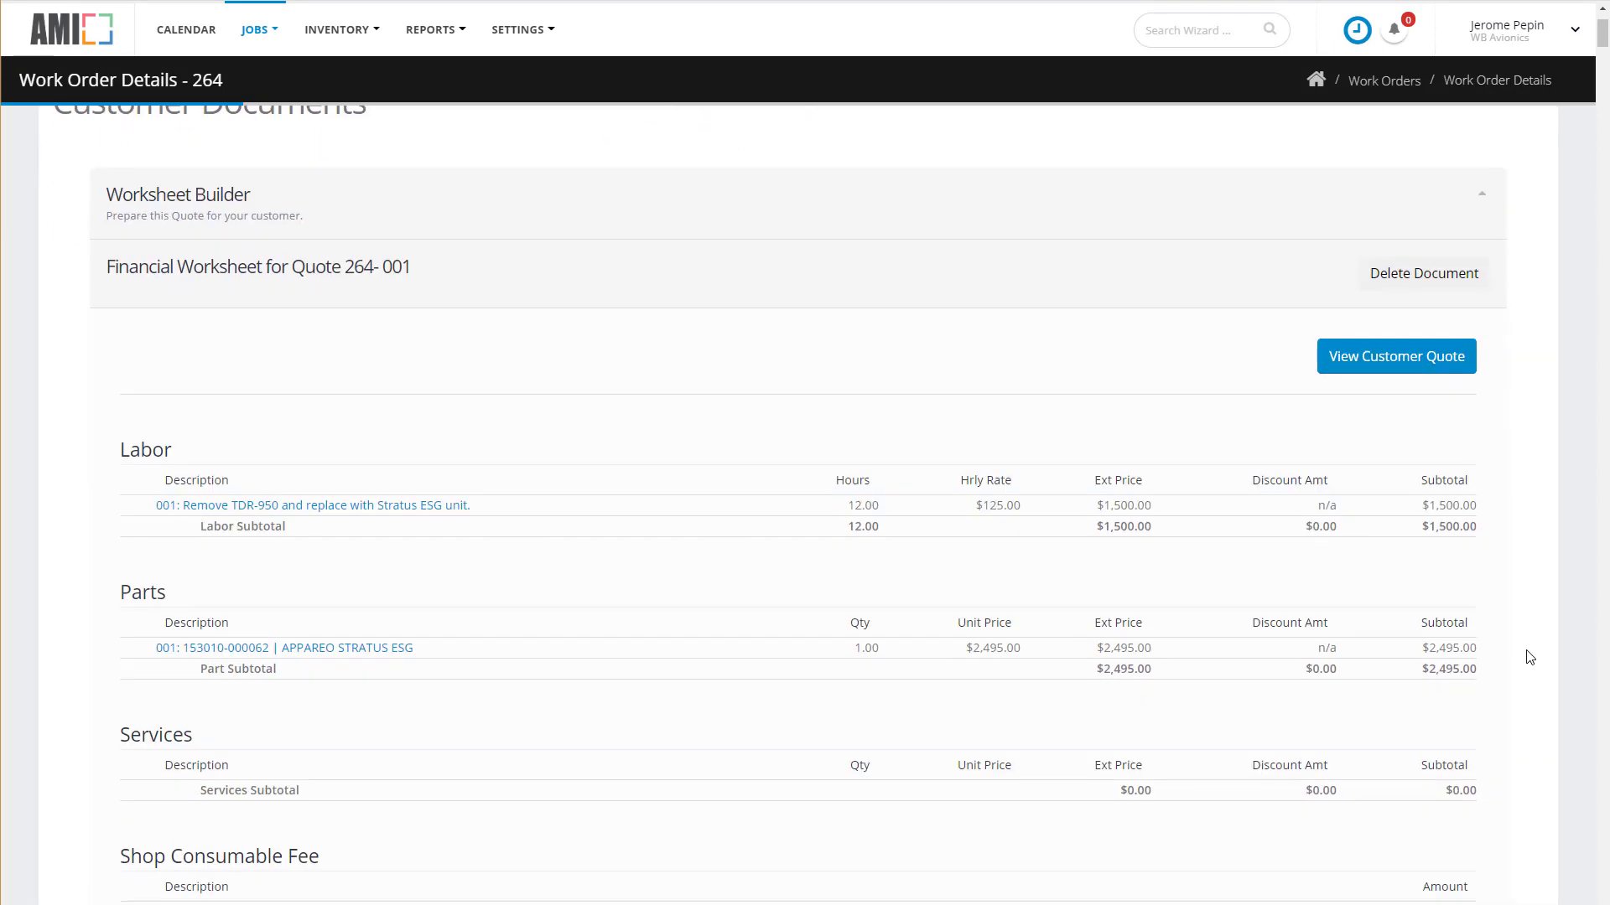
{"action": "scroll", "coordinate": [1529, 657], "scroll_direction": "down", "scroll_amount": 1}
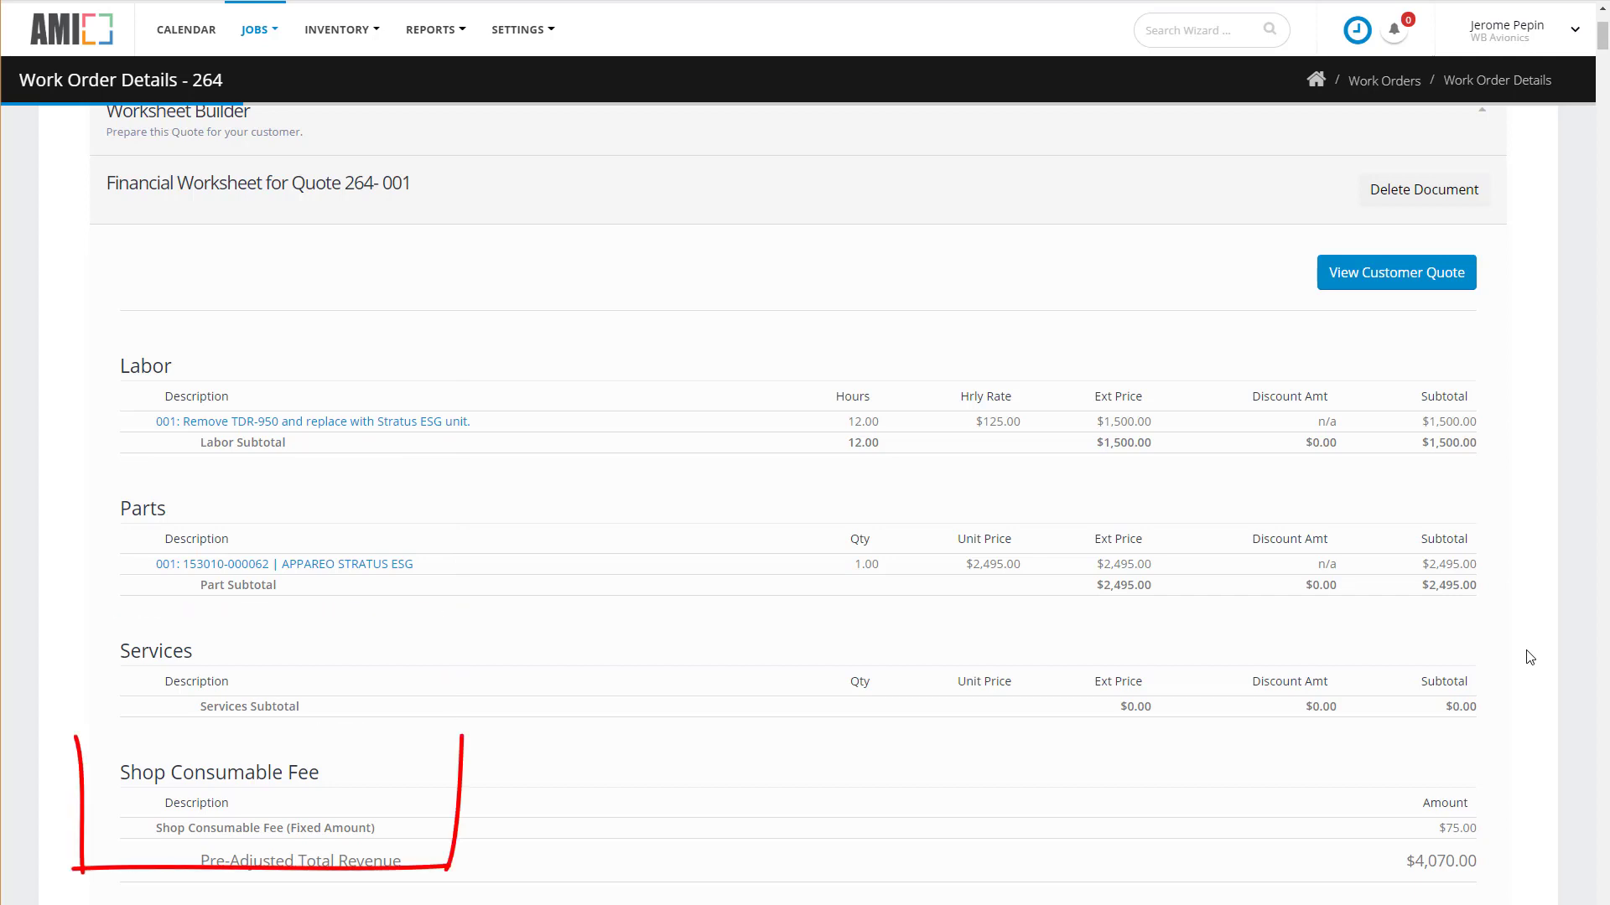
{"action": "scroll", "coordinate": [1530, 657], "scroll_direction": "down", "scroll_amount": 6}
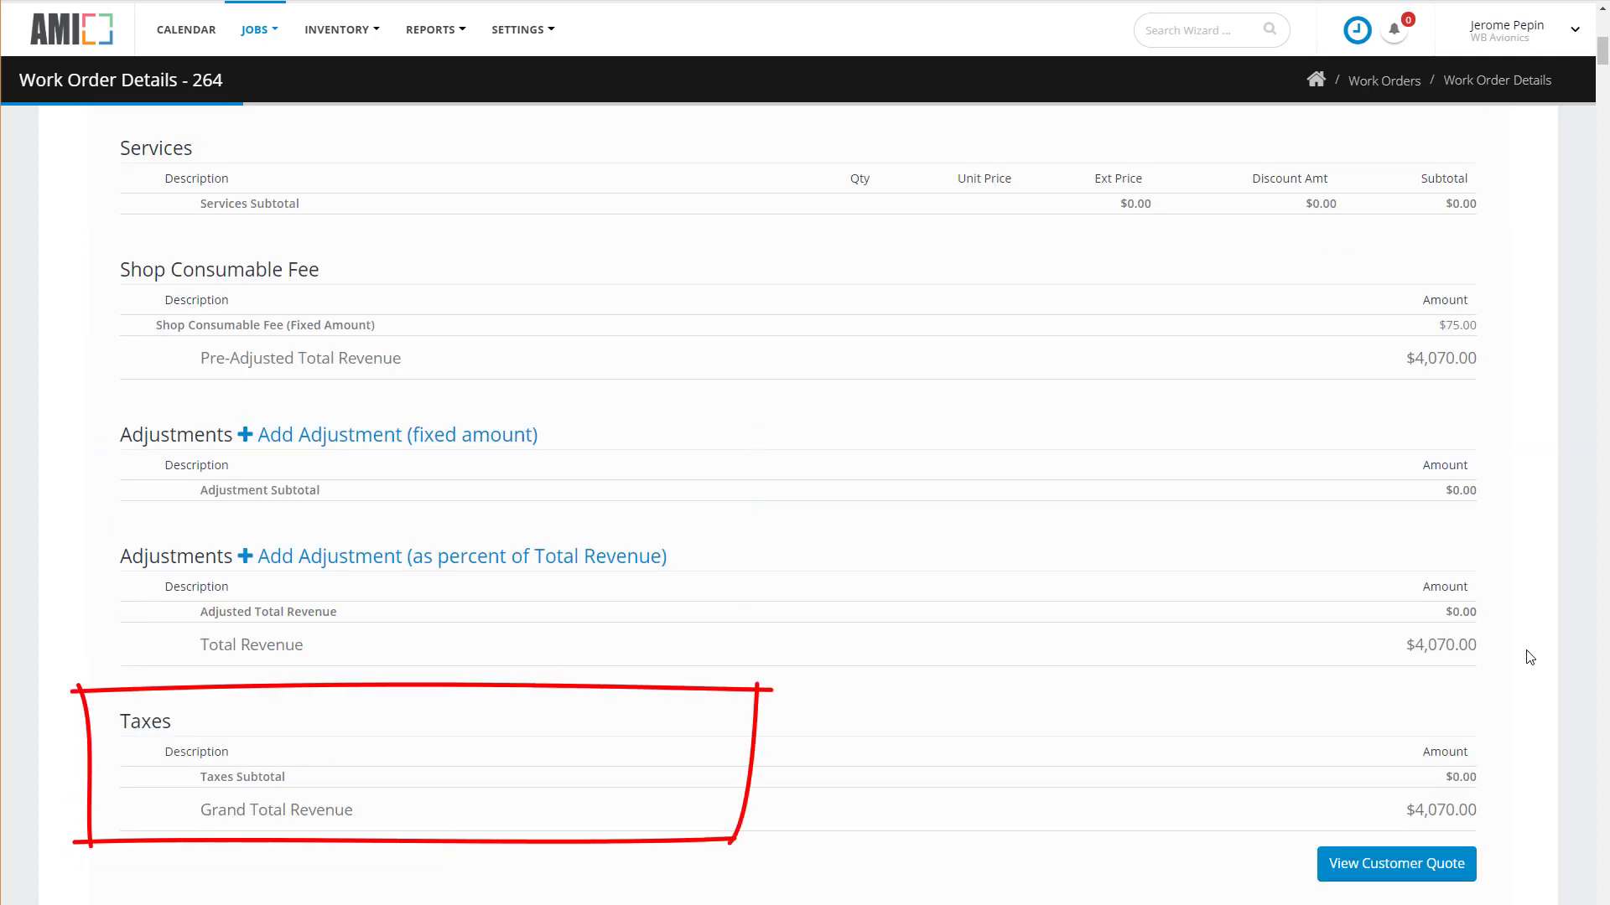
{"action": "scroll", "coordinate": [1529, 657], "scroll_direction": "up", "scroll_amount": 5}
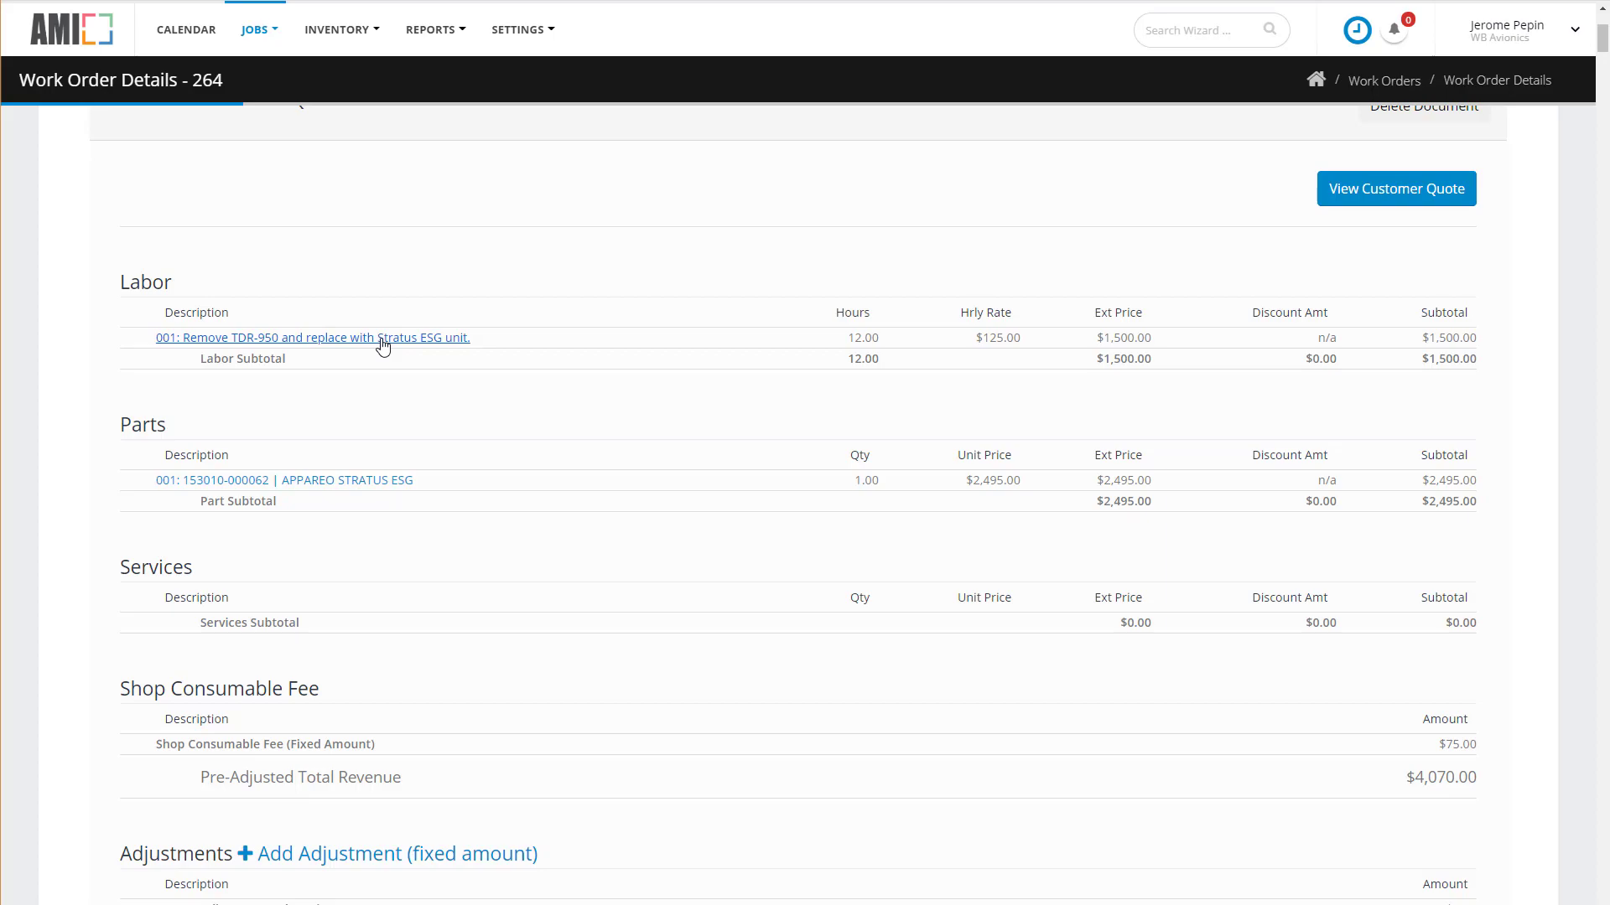
{"action": "left_click", "coordinate": [381, 340]}
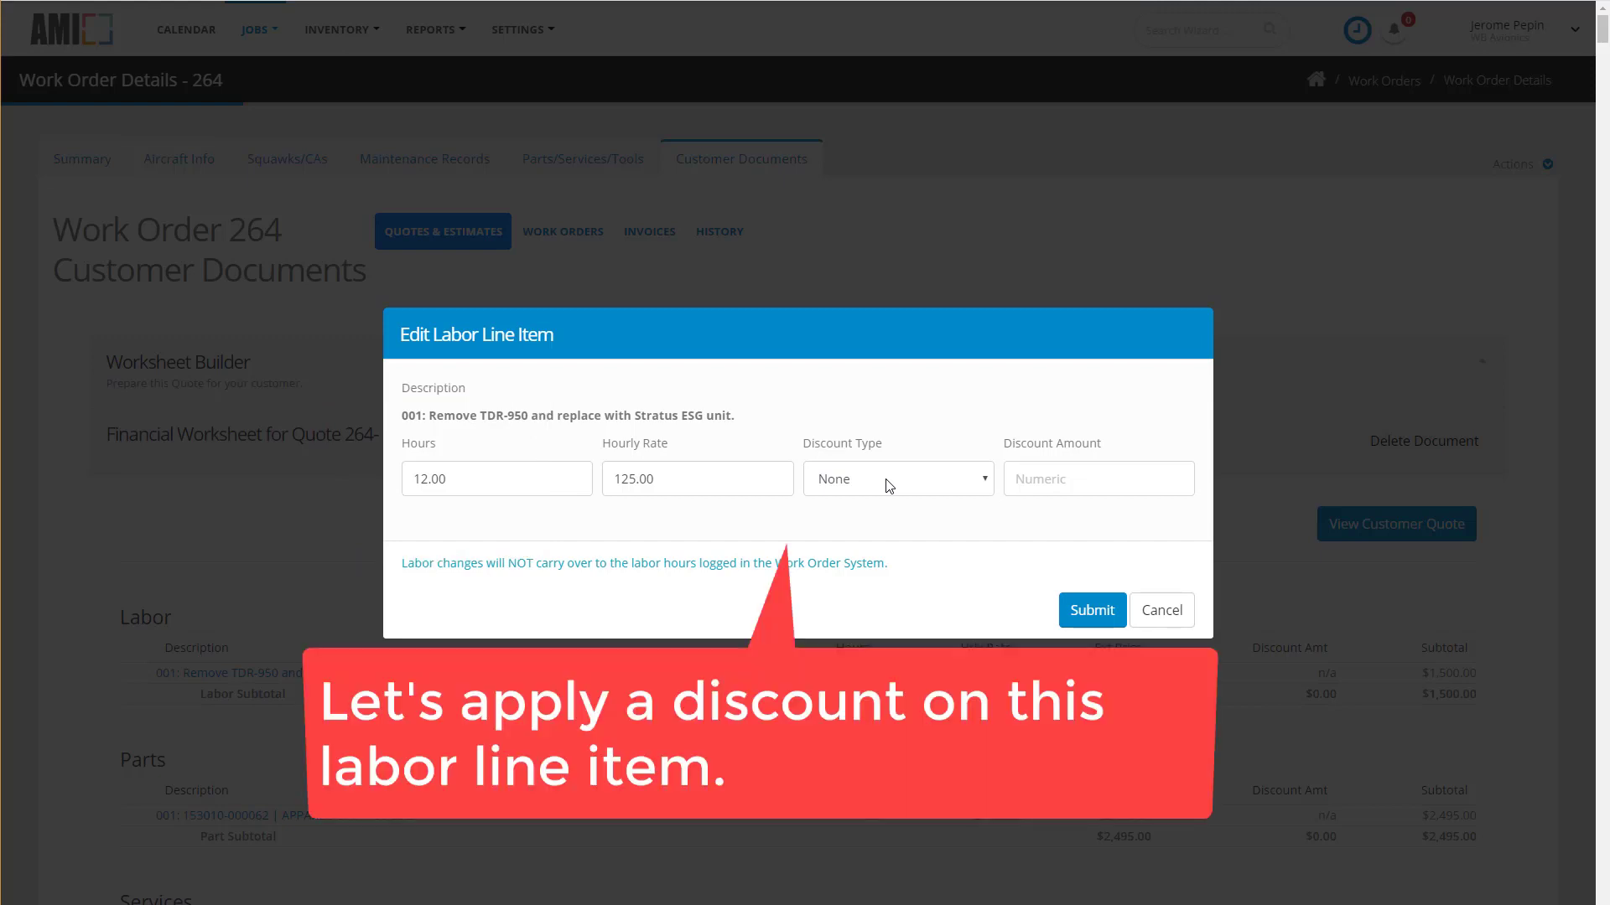
Apply a 10% percentage discount to labor line 001, lowering the labor subtotal to $1,350.00.
{"action": "left_click", "coordinate": [889, 487]}
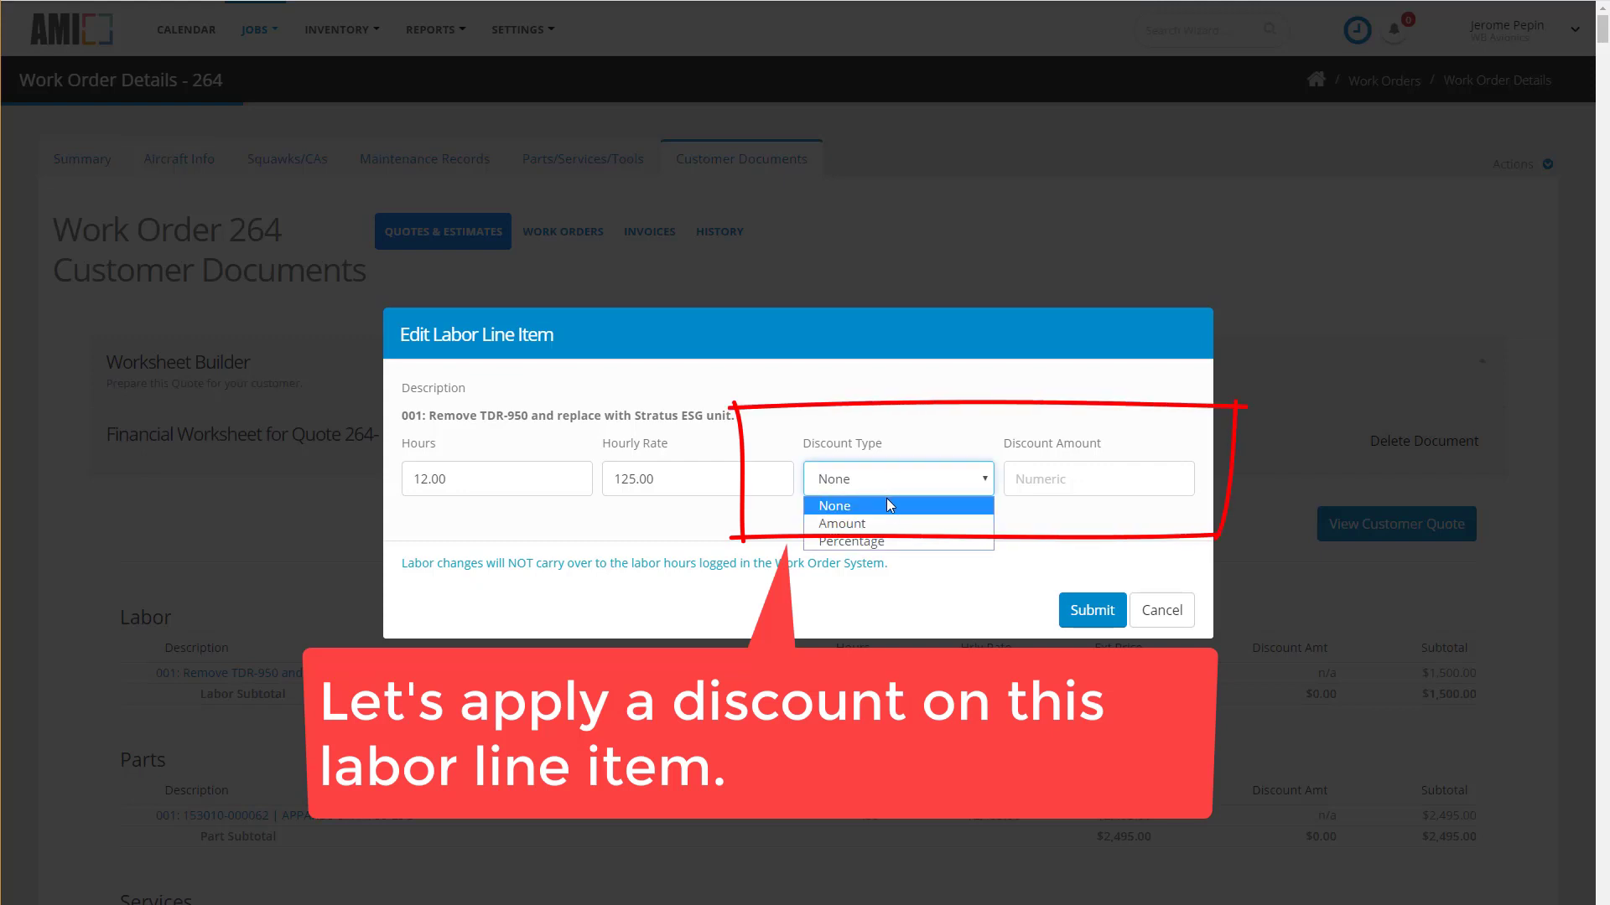
{"action": "left_click", "coordinate": [886, 545]}
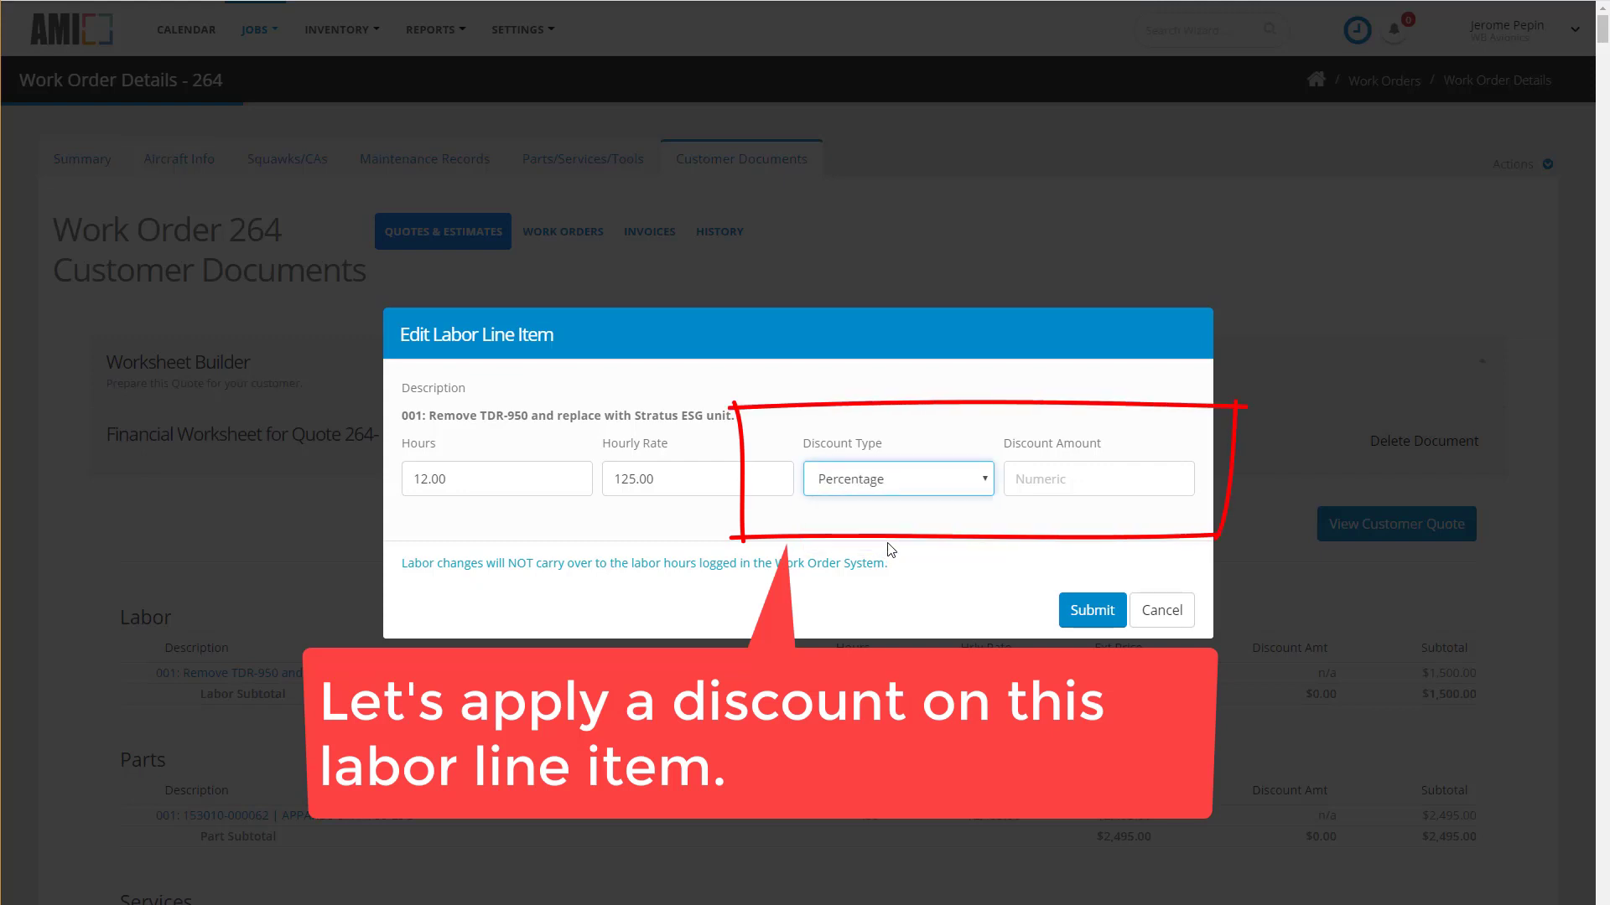
{"action": "left_click", "coordinate": [1039, 480]}
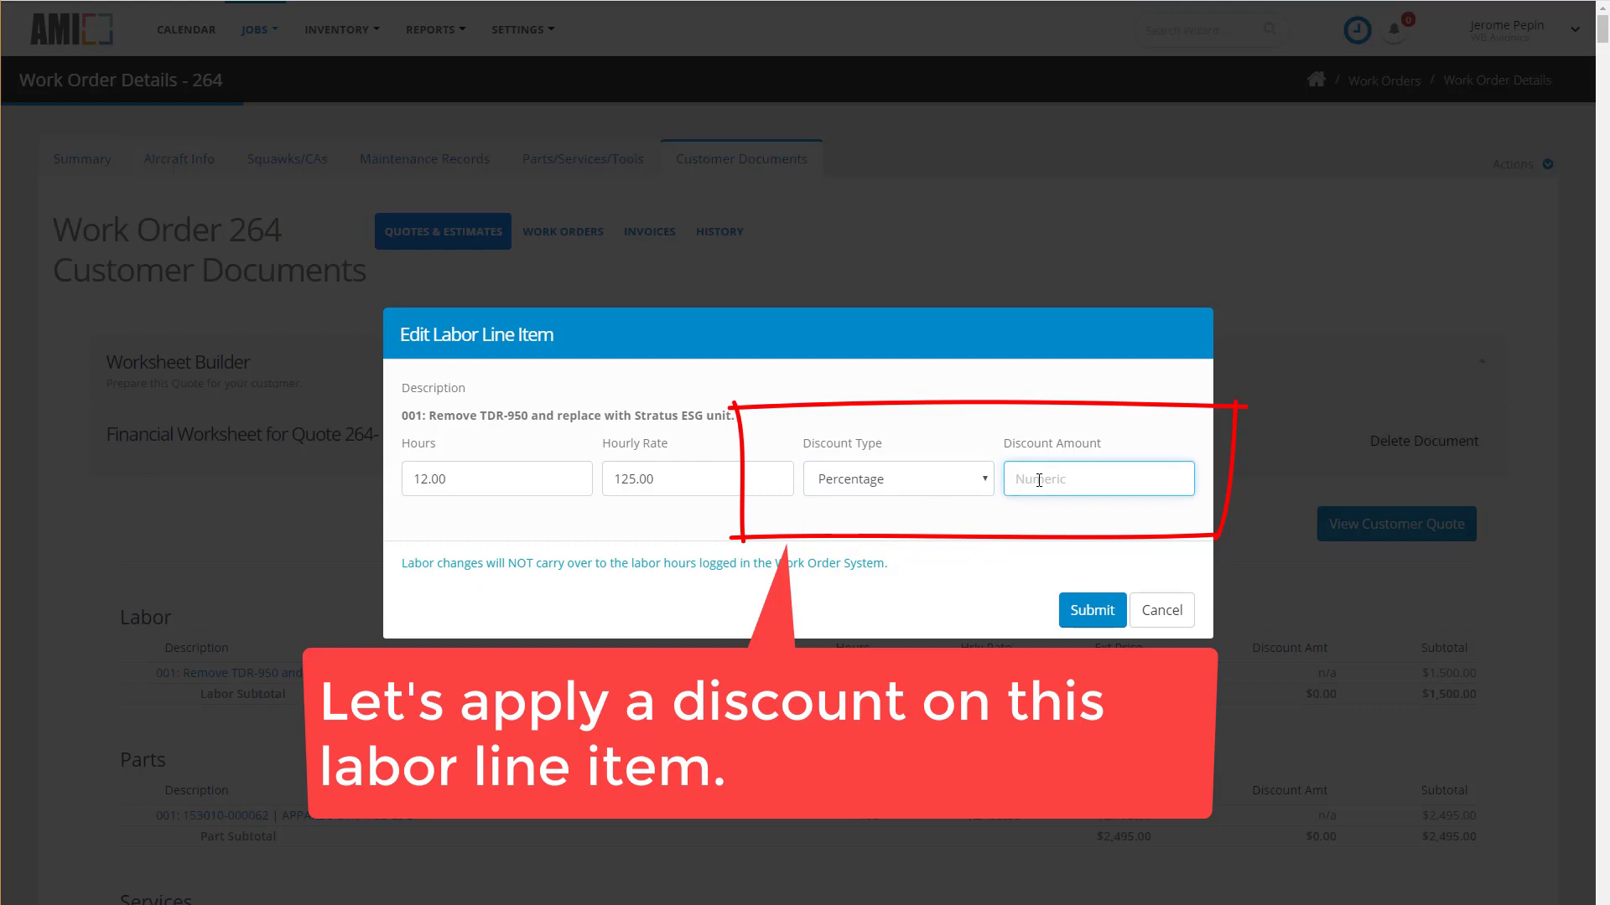
{"action": "type", "text": "10"}
{"action": "left_click", "coordinate": [1092, 615]}
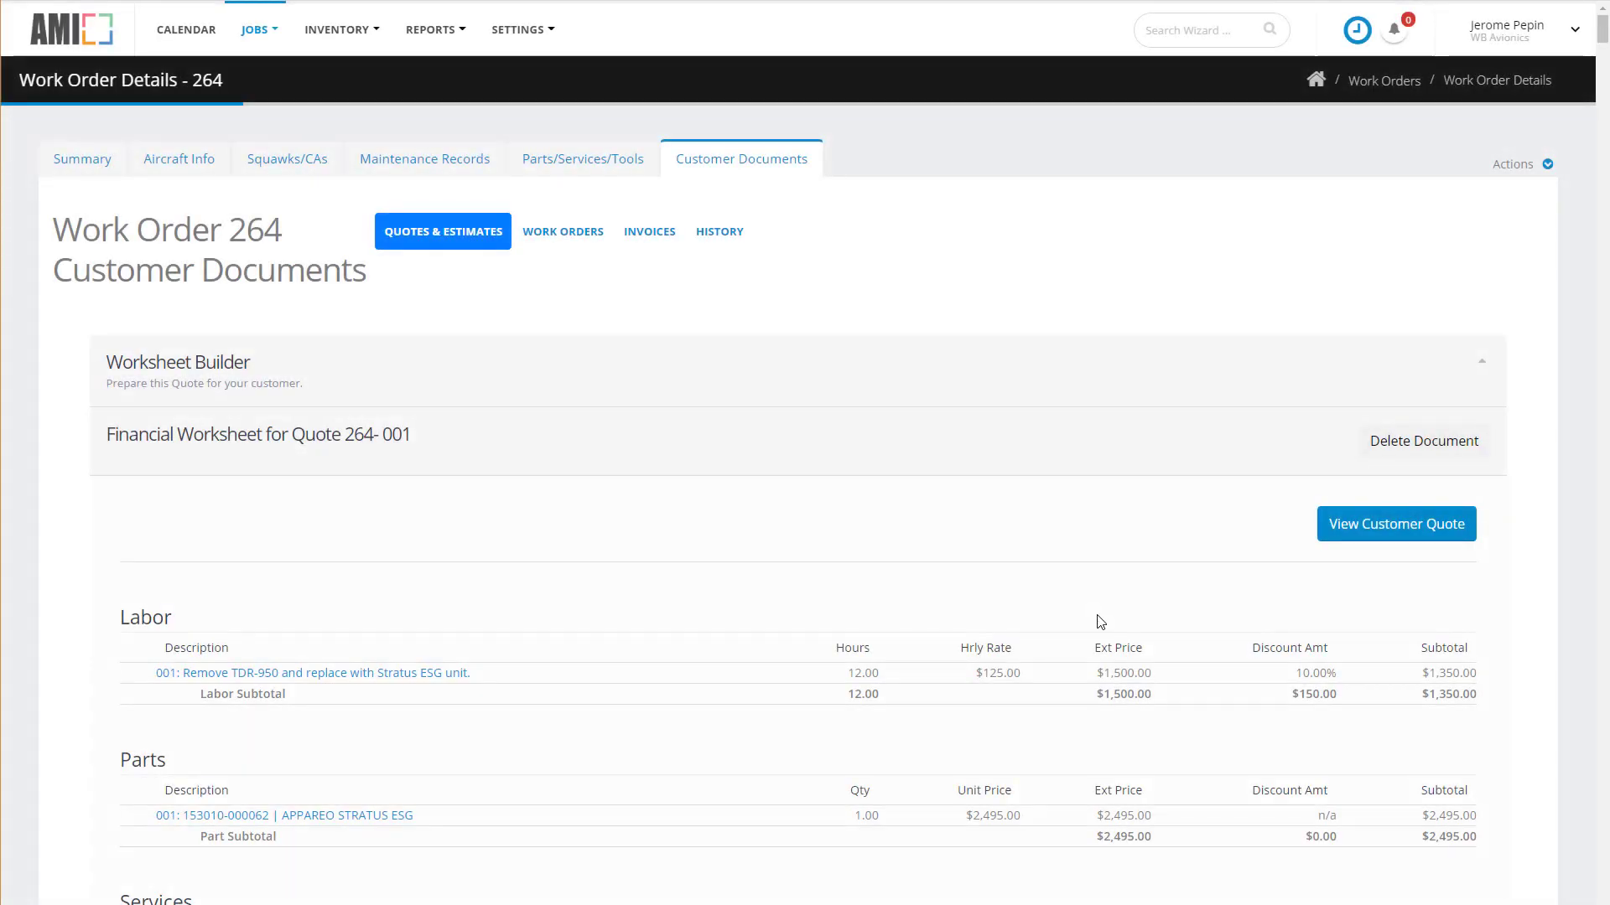
{"action": "scroll", "coordinate": [1255, 679], "scroll_direction": "down", "scroll_amount": 1}
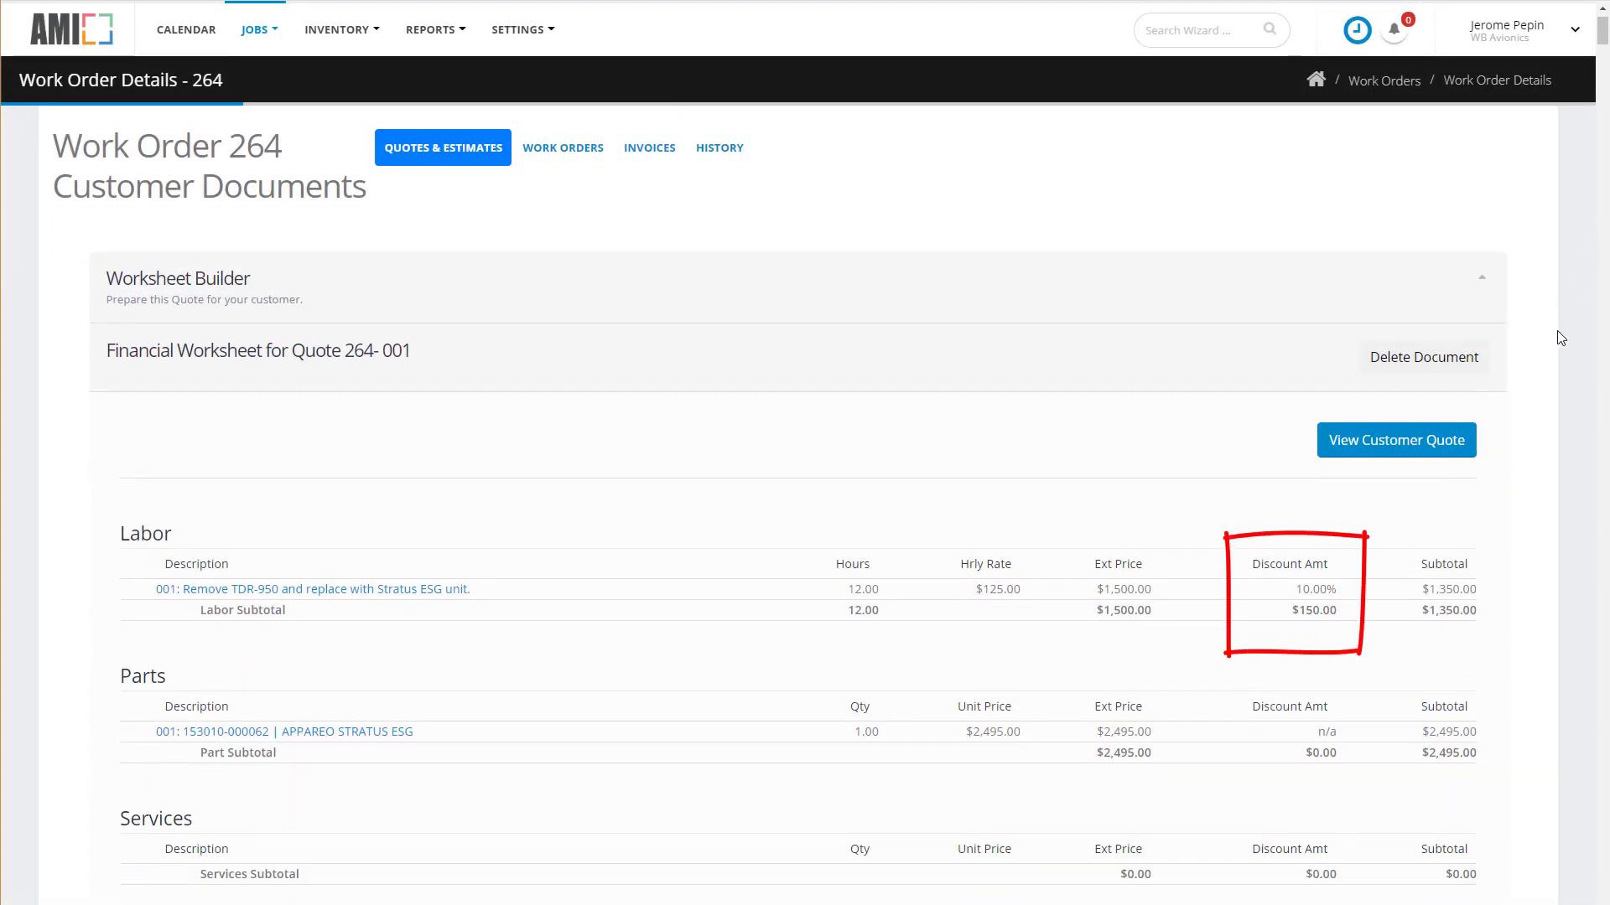
Give the Appareo Stratus ESG part line a $115.00 amount discount, making its subtotal $2,380.00.
{"action": "left_click", "coordinate": [363, 734]}
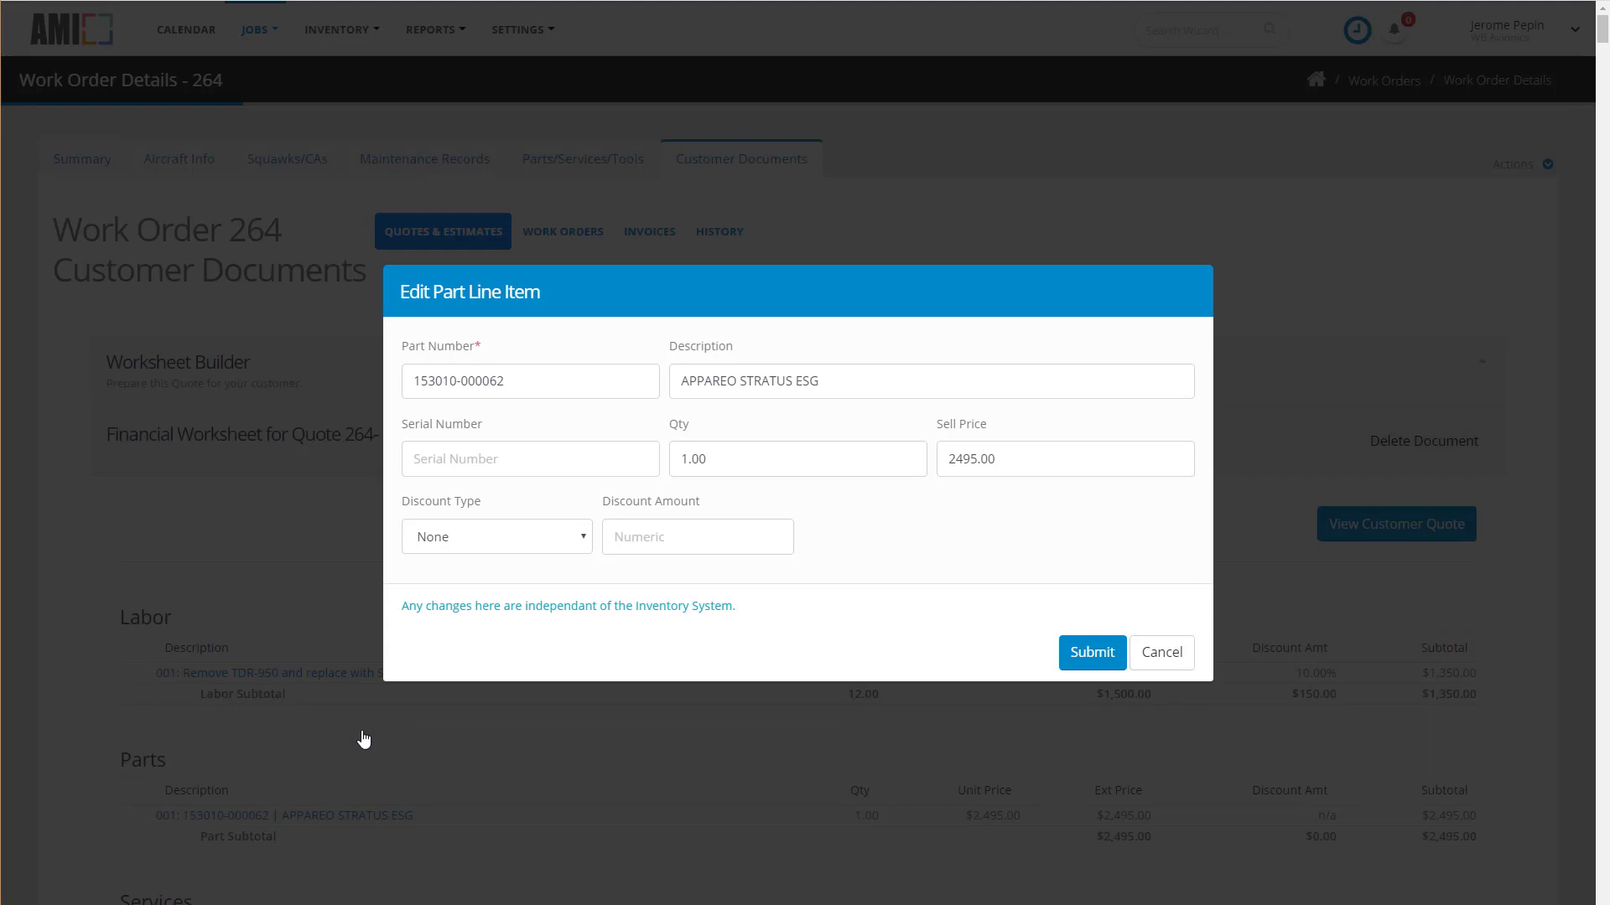
{"action": "left_click", "coordinate": [484, 545]}
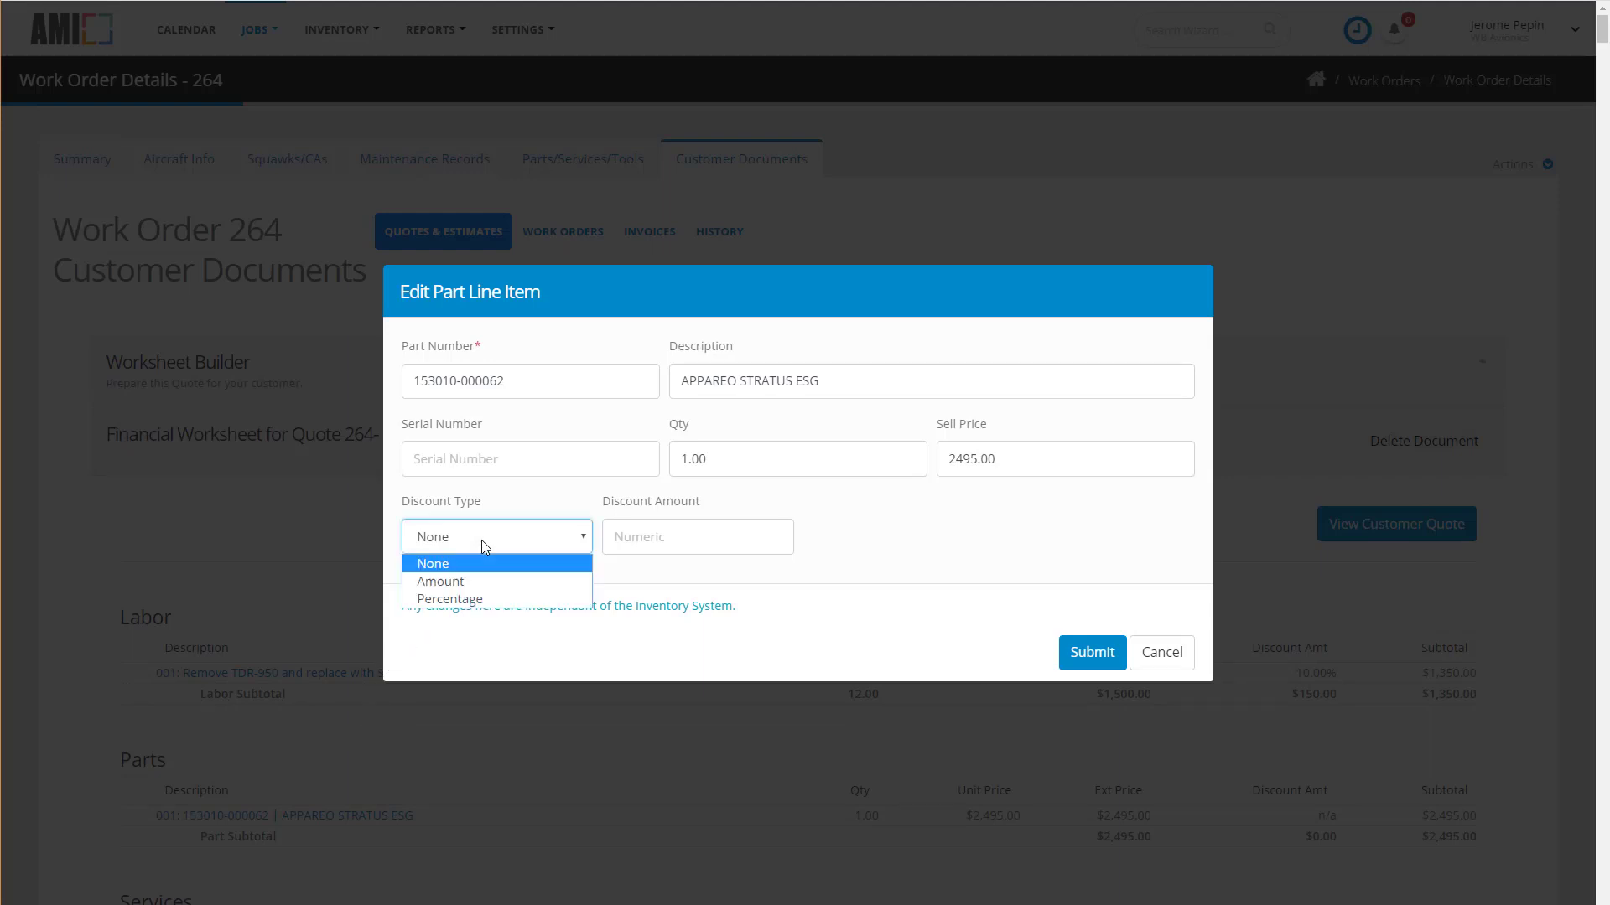
{"action": "left_click", "coordinate": [465, 585]}
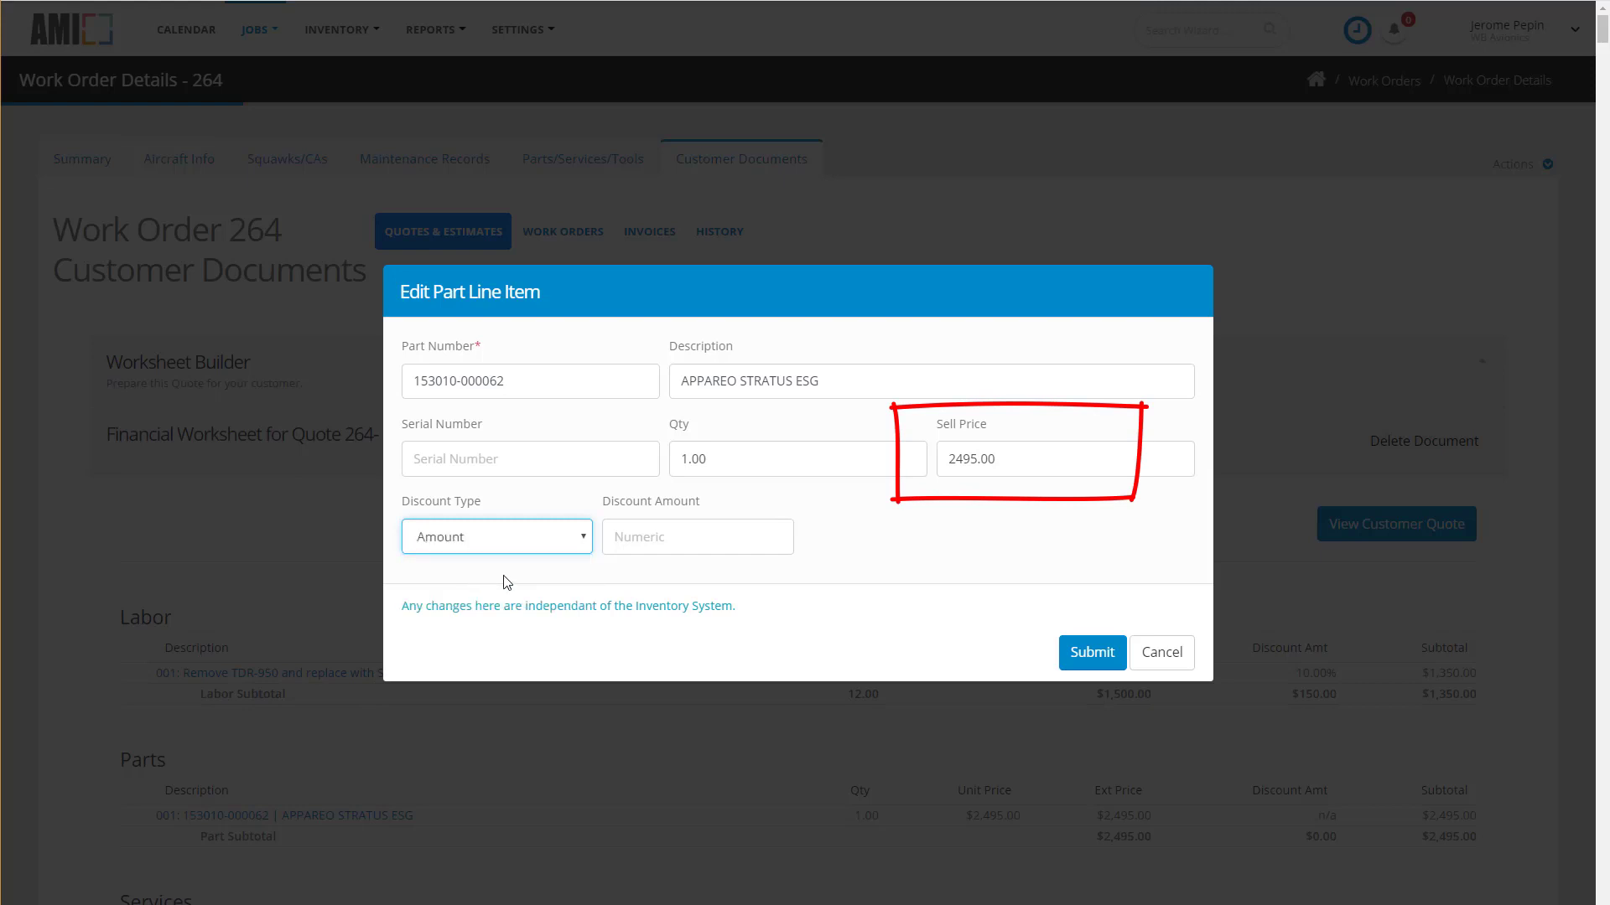
{"action": "left_click", "coordinate": [632, 536]}
{"action": "type", "text": "111"}
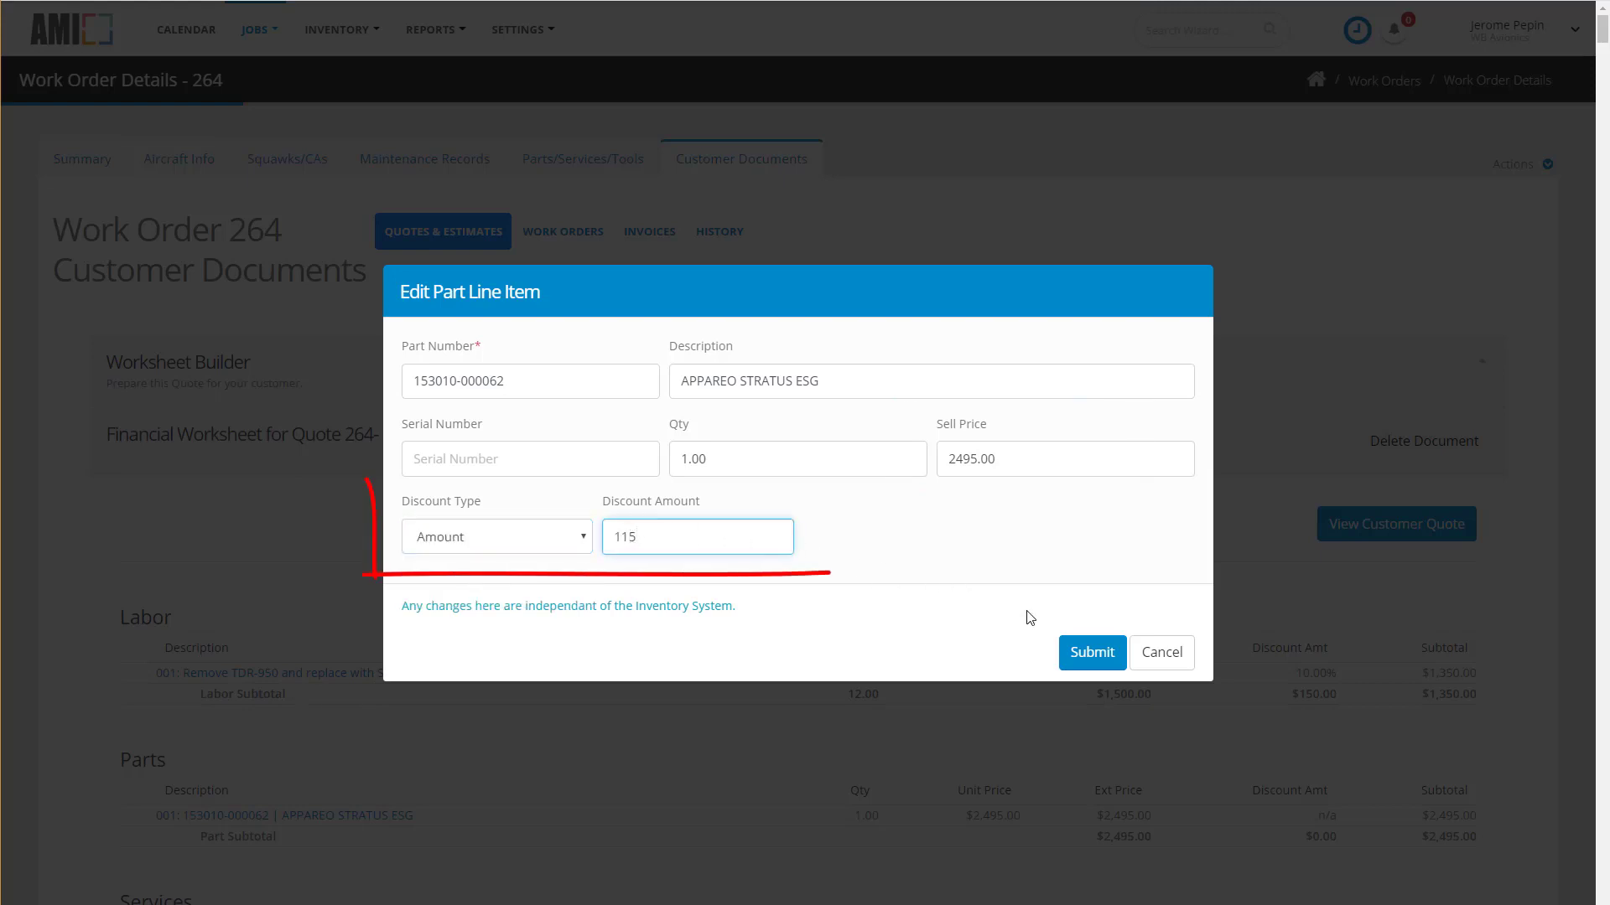
{"action": "left_click", "coordinate": [1091, 652]}
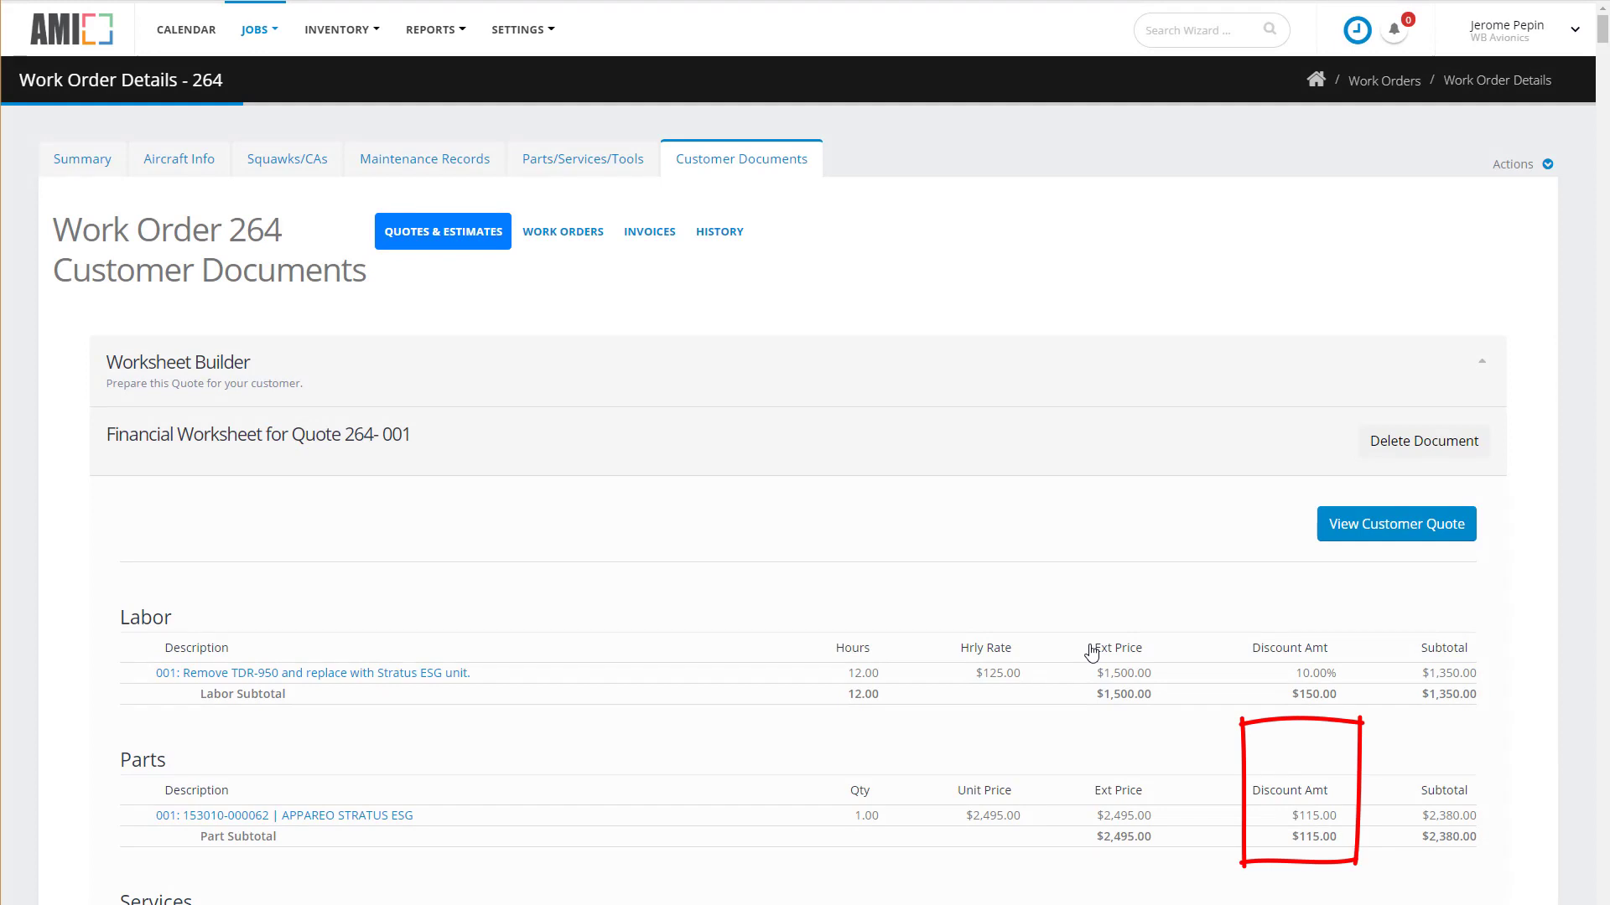
Add a Trade-in adjustment 'Trade-in for TDR-950' of -200, dropping total revenue to $3,605.00.
{"action": "scroll", "coordinate": [1091, 653], "scroll_direction": "down", "scroll_amount": 4}
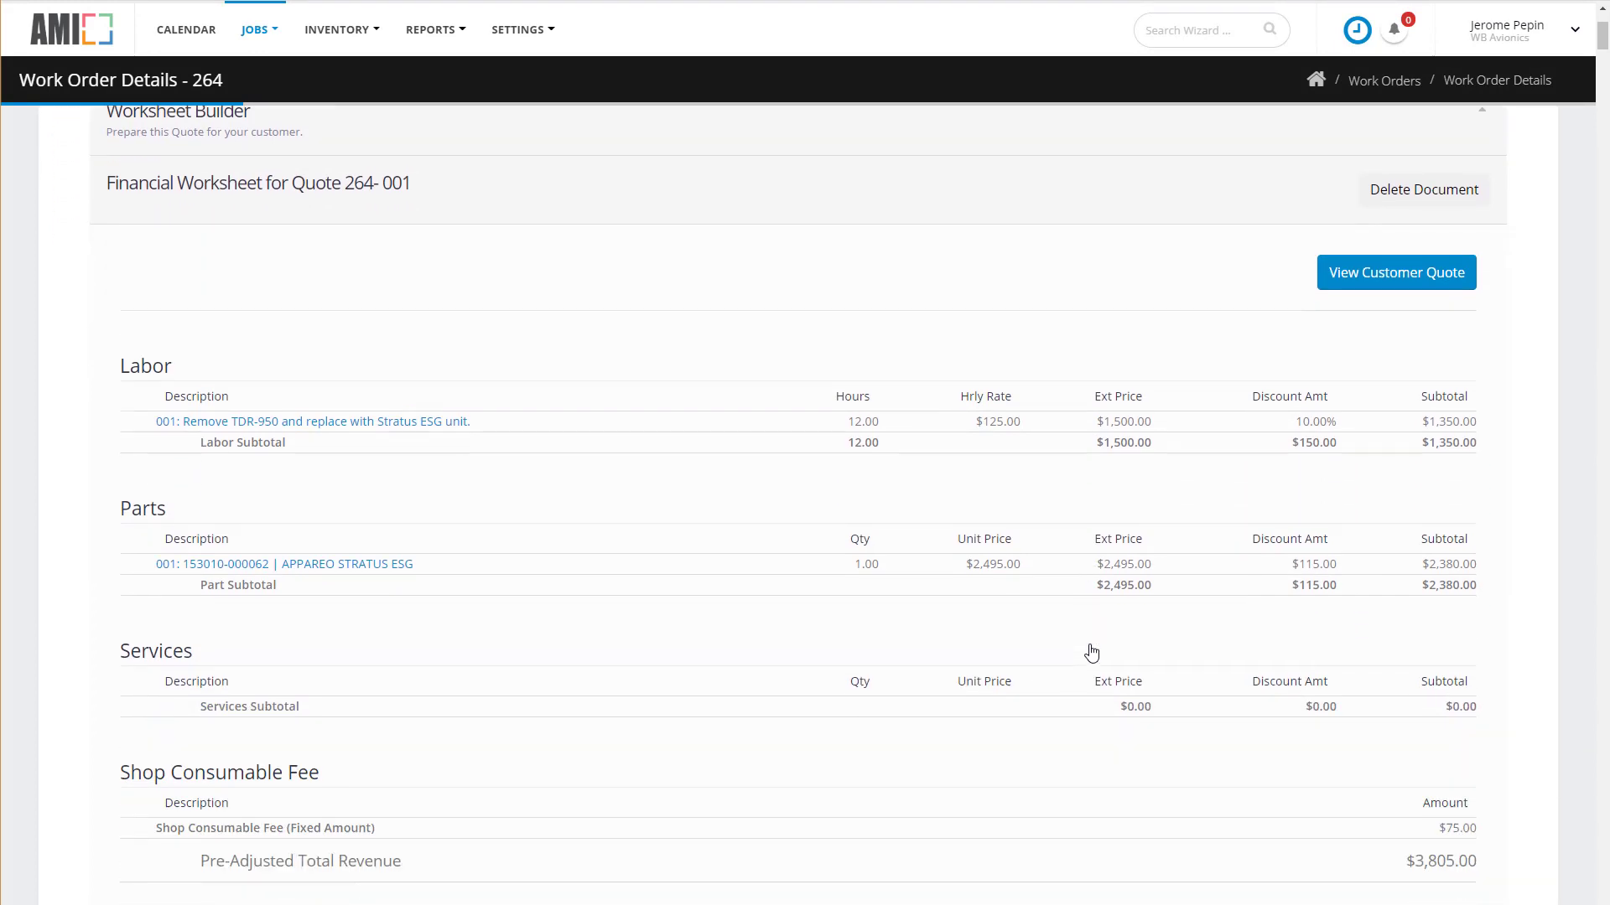
{"action": "scroll", "coordinate": [1091, 652], "scroll_direction": "down", "scroll_amount": 2}
{"action": "scroll", "coordinate": [1090, 653], "scroll_direction": "down", "scroll_amount": 3}
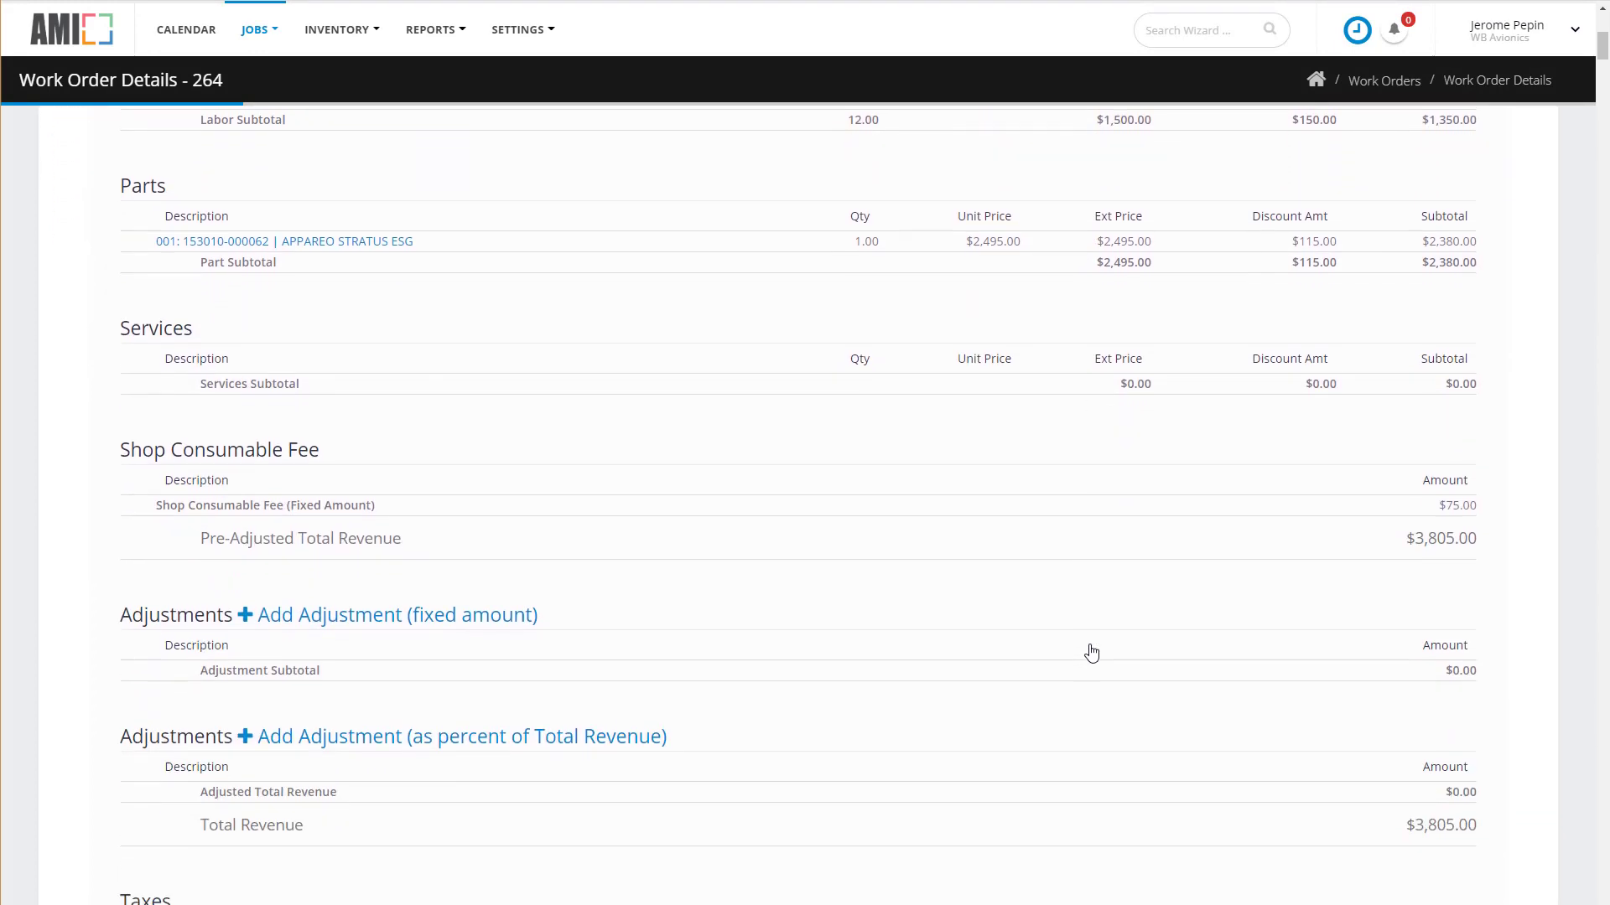
{"action": "key", "text": "ctrl+minus"}
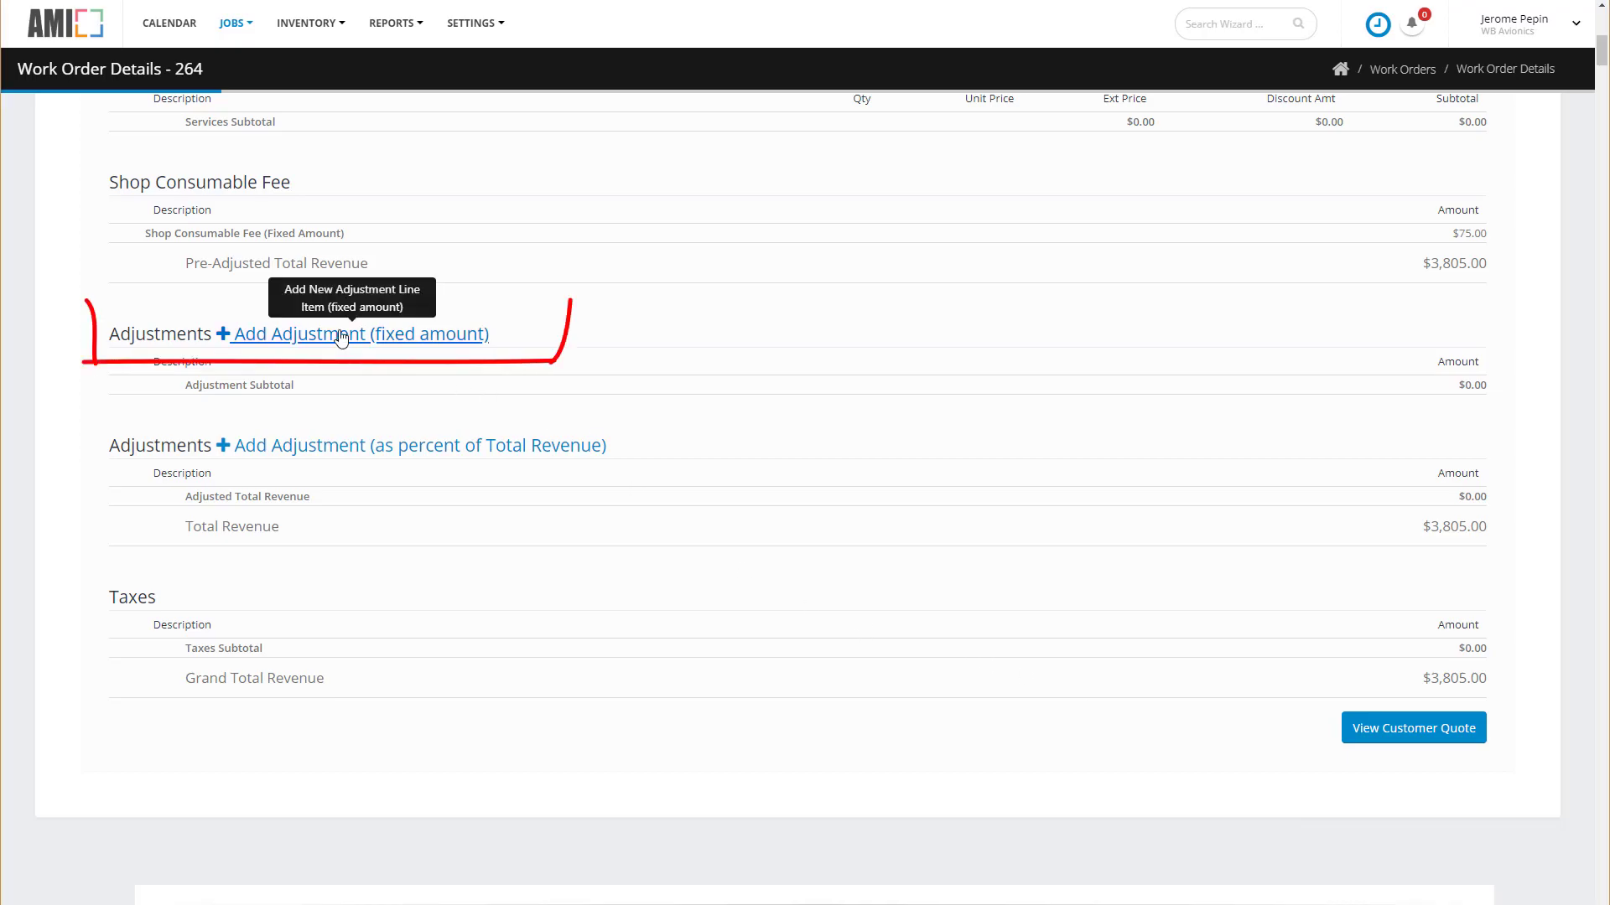
{"action": "left_click", "coordinate": [442, 335]}
{"action": "type", "text": "Trade-in"}
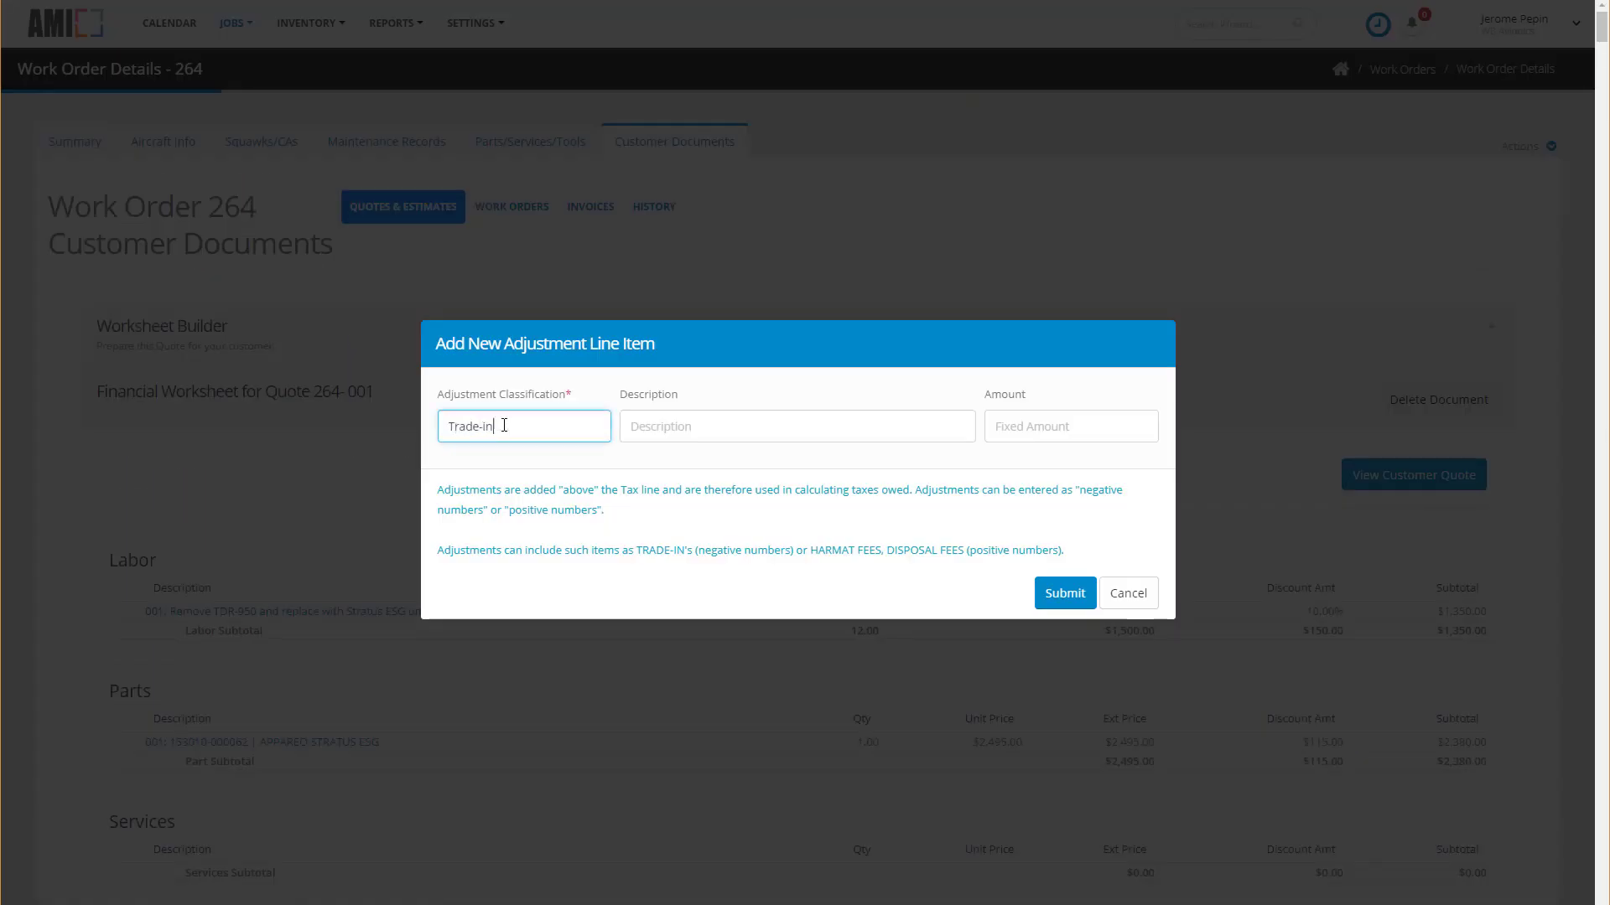
{"action": "key", "text": "Tab"}
{"action": "type", "text": "Trade"}
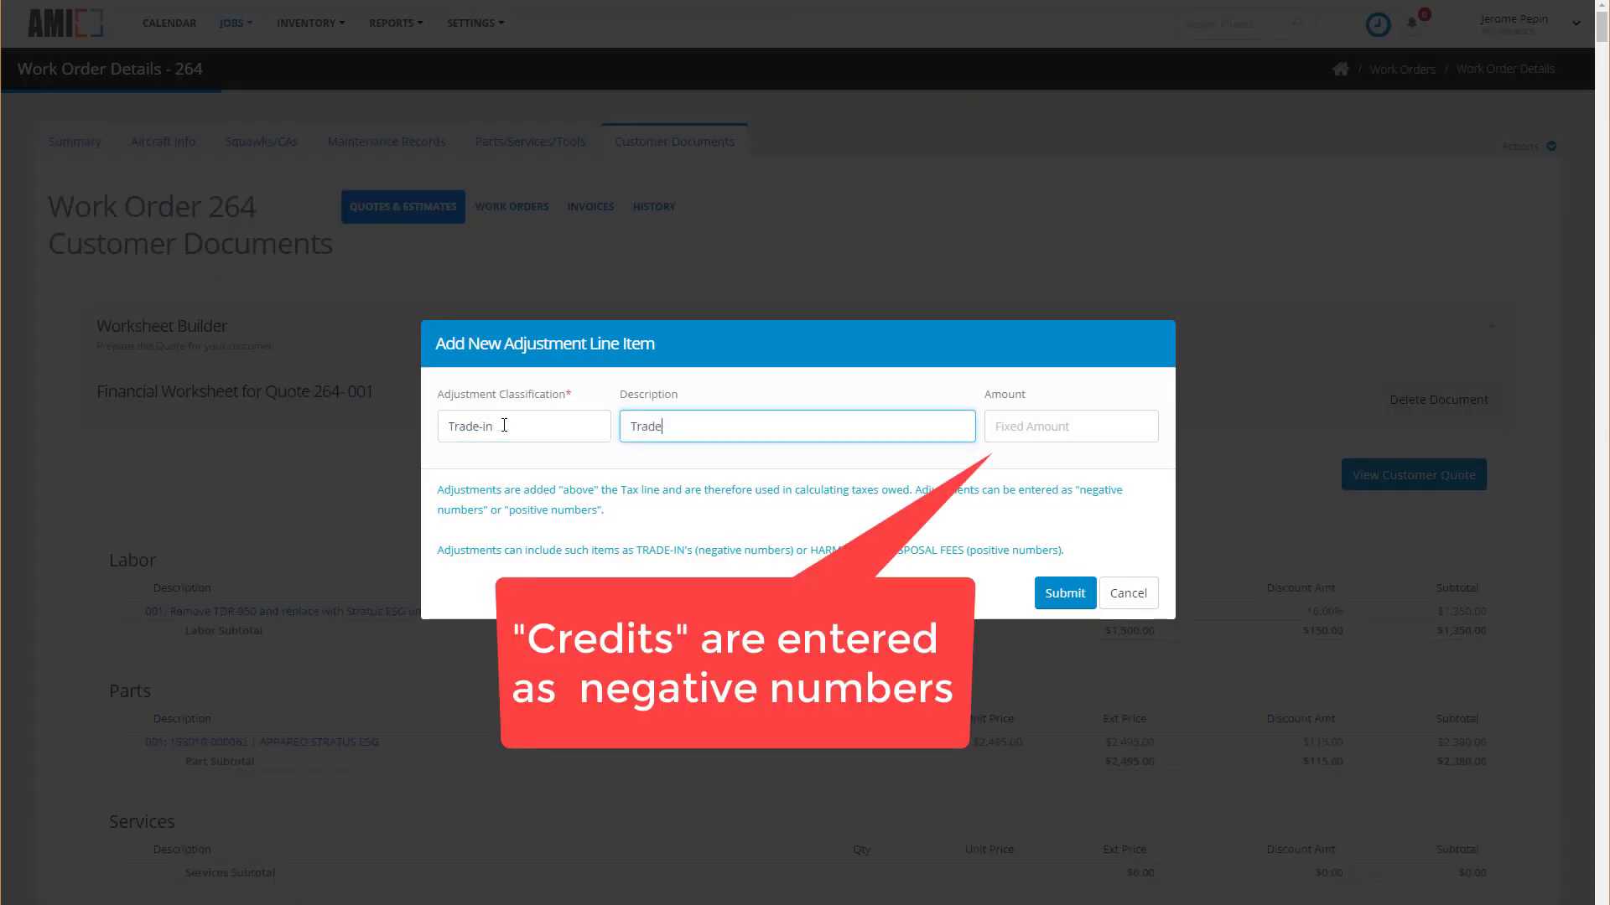
{"action": "type", "text": "-in for TDR-950"}
{"action": "key", "text": "Tab"}
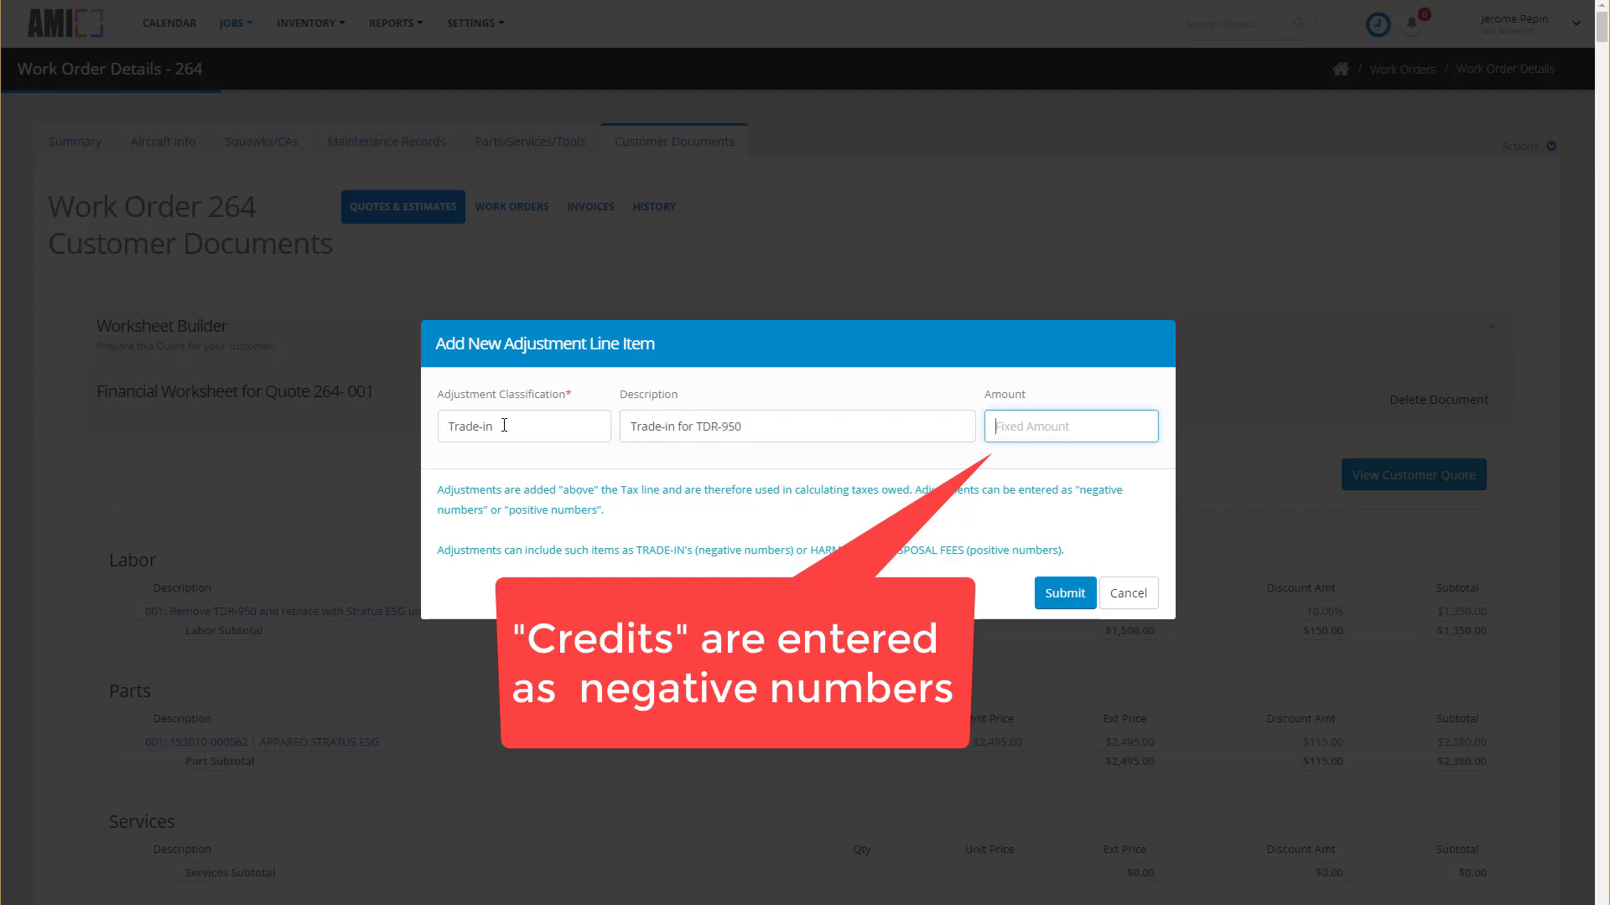
{"action": "type", "text": "-200"}
{"action": "left_click", "coordinate": [1065, 598]}
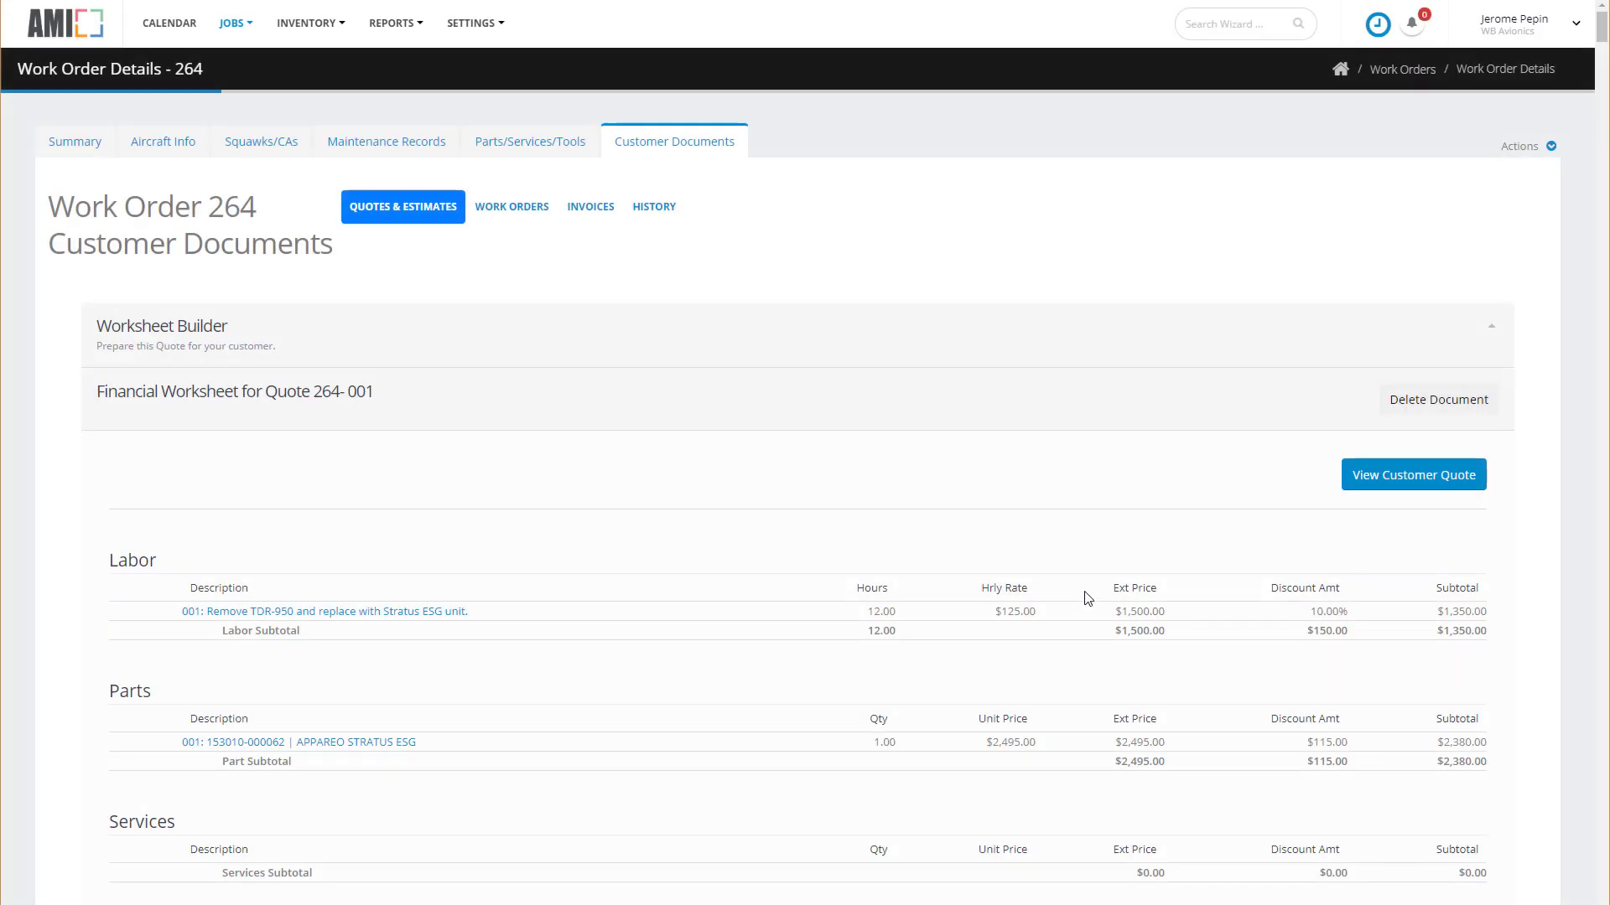
{"action": "scroll", "coordinate": [585, 672], "scroll_direction": "down", "scroll_amount": 5}
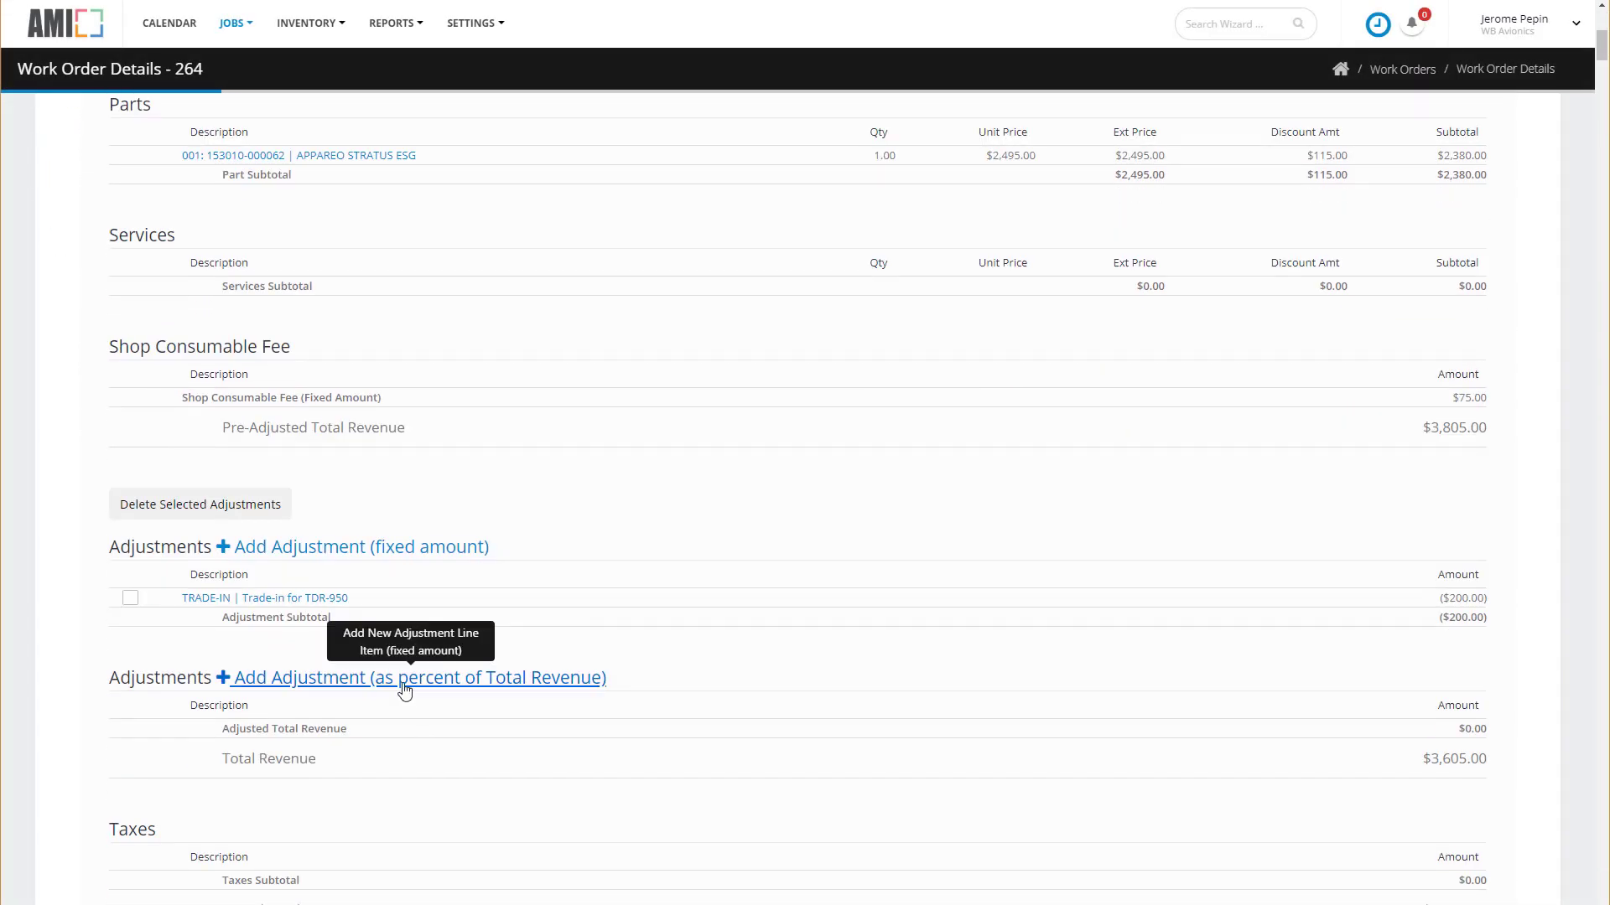
Add a 3.5% 'CC Fee' Credit Card Transaction Fee adjustment, raising total revenue to $3,738.18.
{"action": "left_click", "coordinate": [402, 682]}
{"action": "left_click", "coordinate": [487, 424]}
{"action": "type", "text": "CC Fee"}
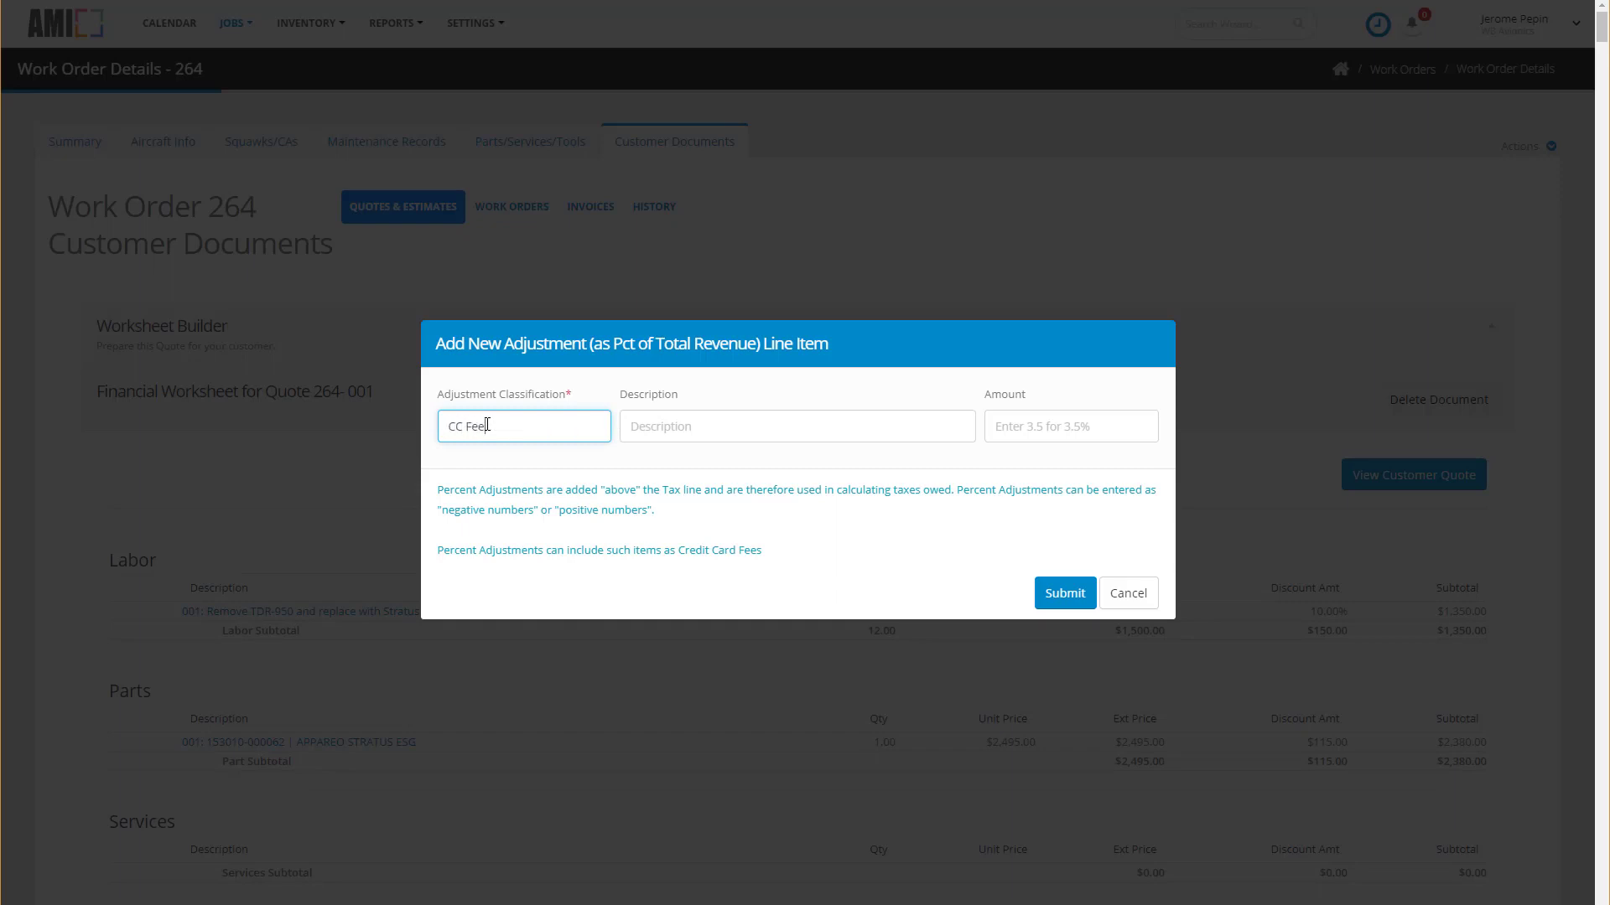
{"action": "key", "text": "Tab"}
{"action": "type", "text": "Credit "}
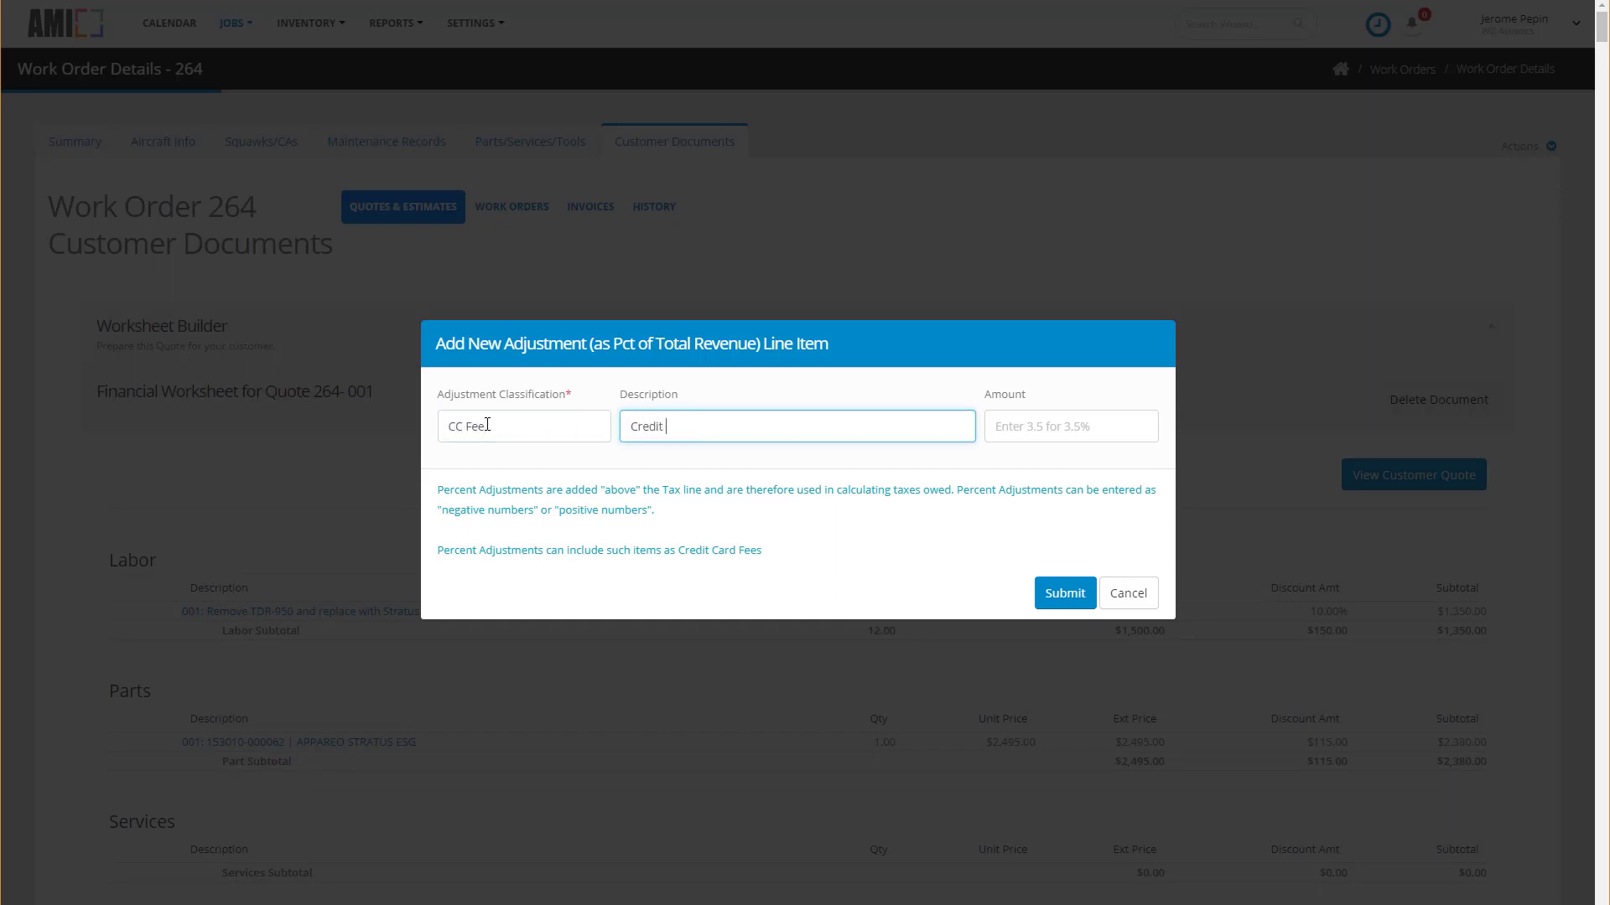
{"action": "type", "text": "Card Transaction Fee"}
{"action": "key", "text": "Tab"}
{"action": "type", "text": "3.5"}
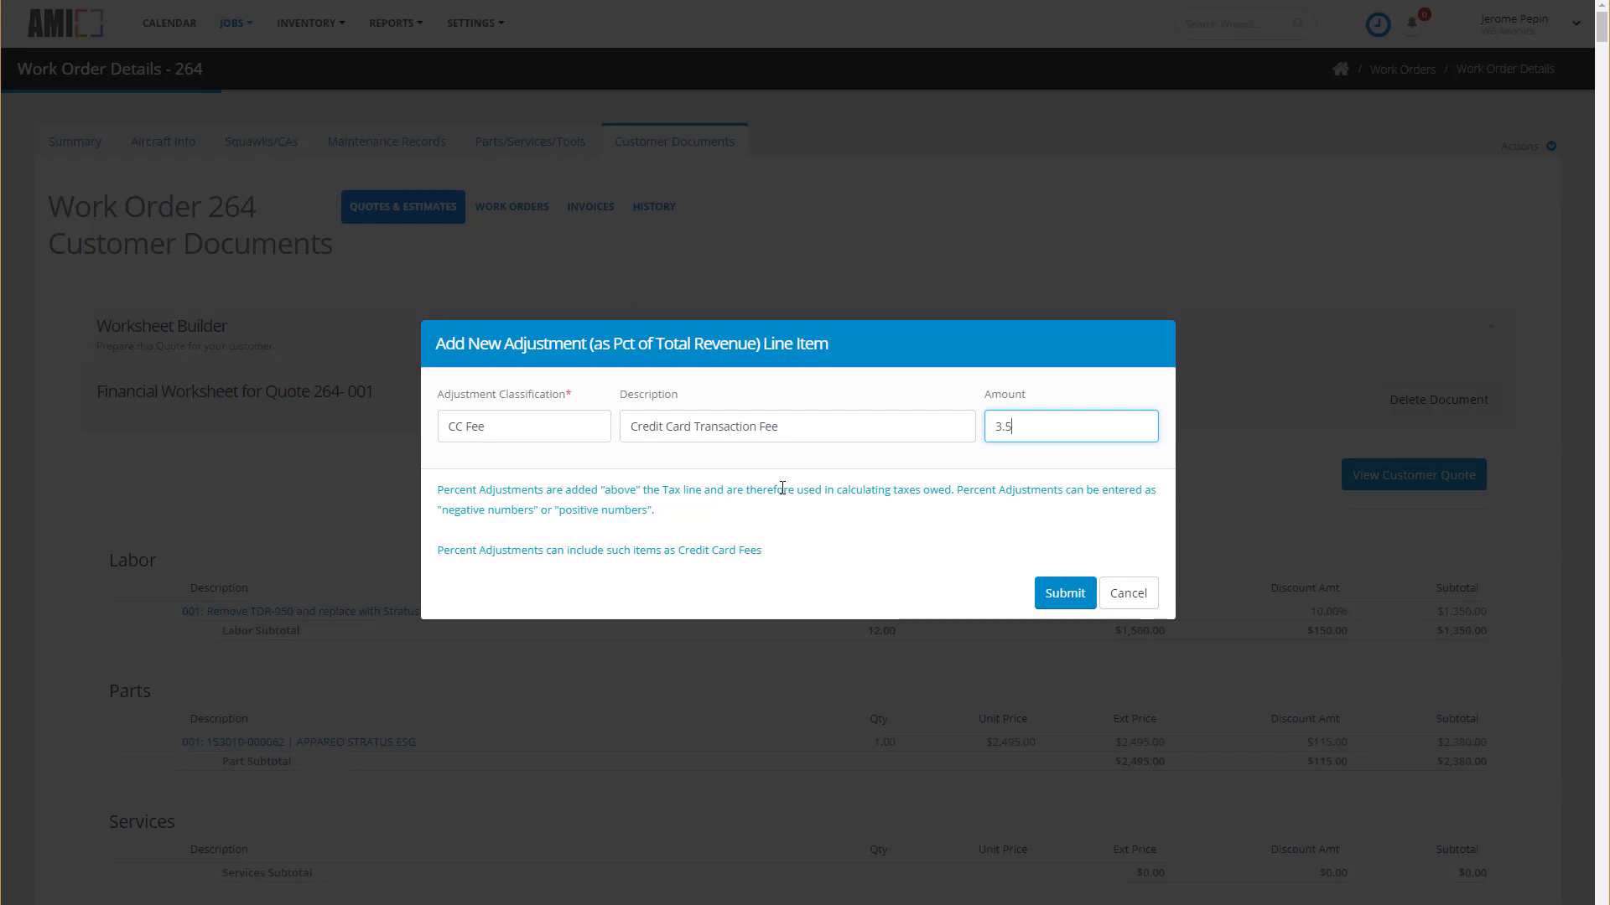
{"action": "left_click", "coordinate": [1074, 596]}
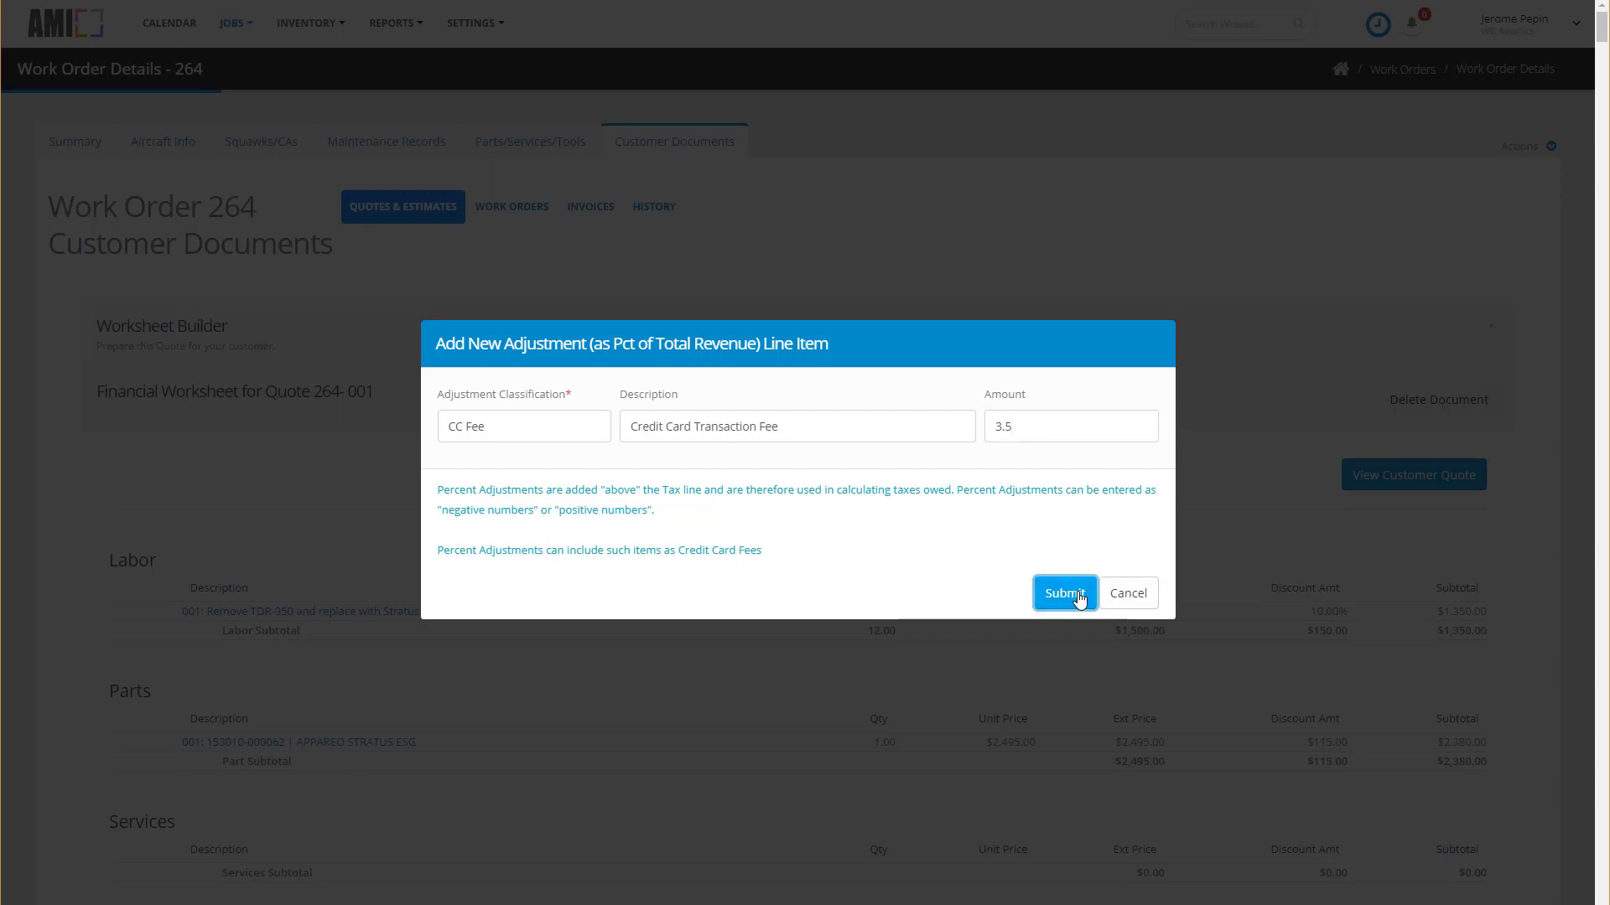
{"action": "scroll", "coordinate": [1080, 598], "scroll_direction": "down", "scroll_amount": 9}
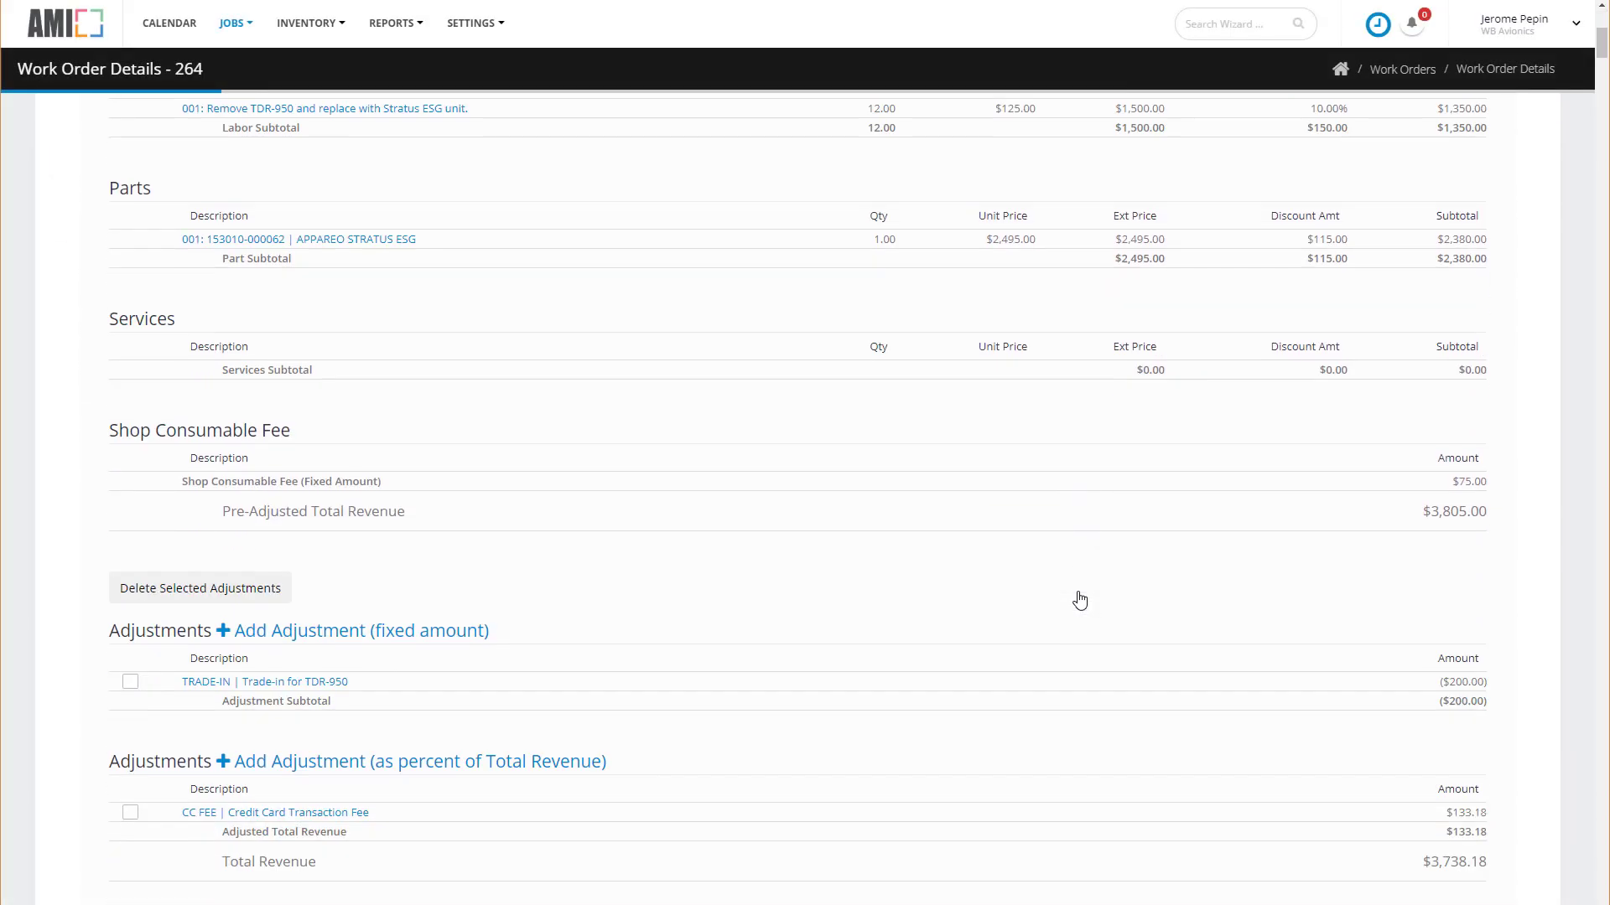
Email the customer view of Quote 264-001 to a new recipient address with a brief greeting message.
{"action": "left_click", "coordinate": [1396, 815]}
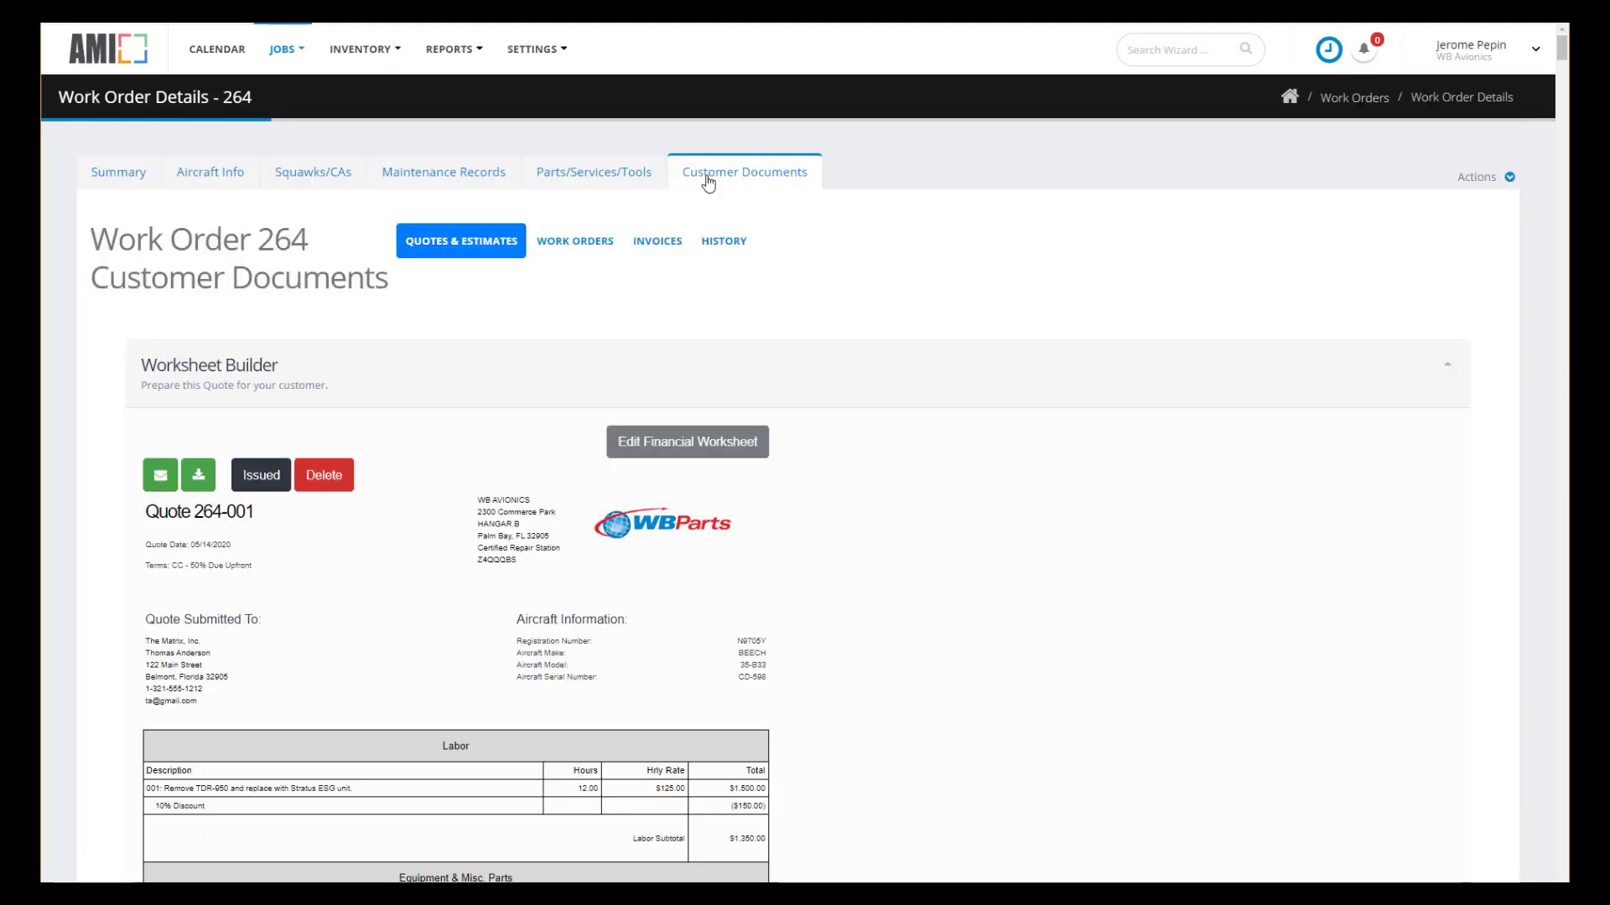
{"action": "left_click", "coordinate": [114, 466]}
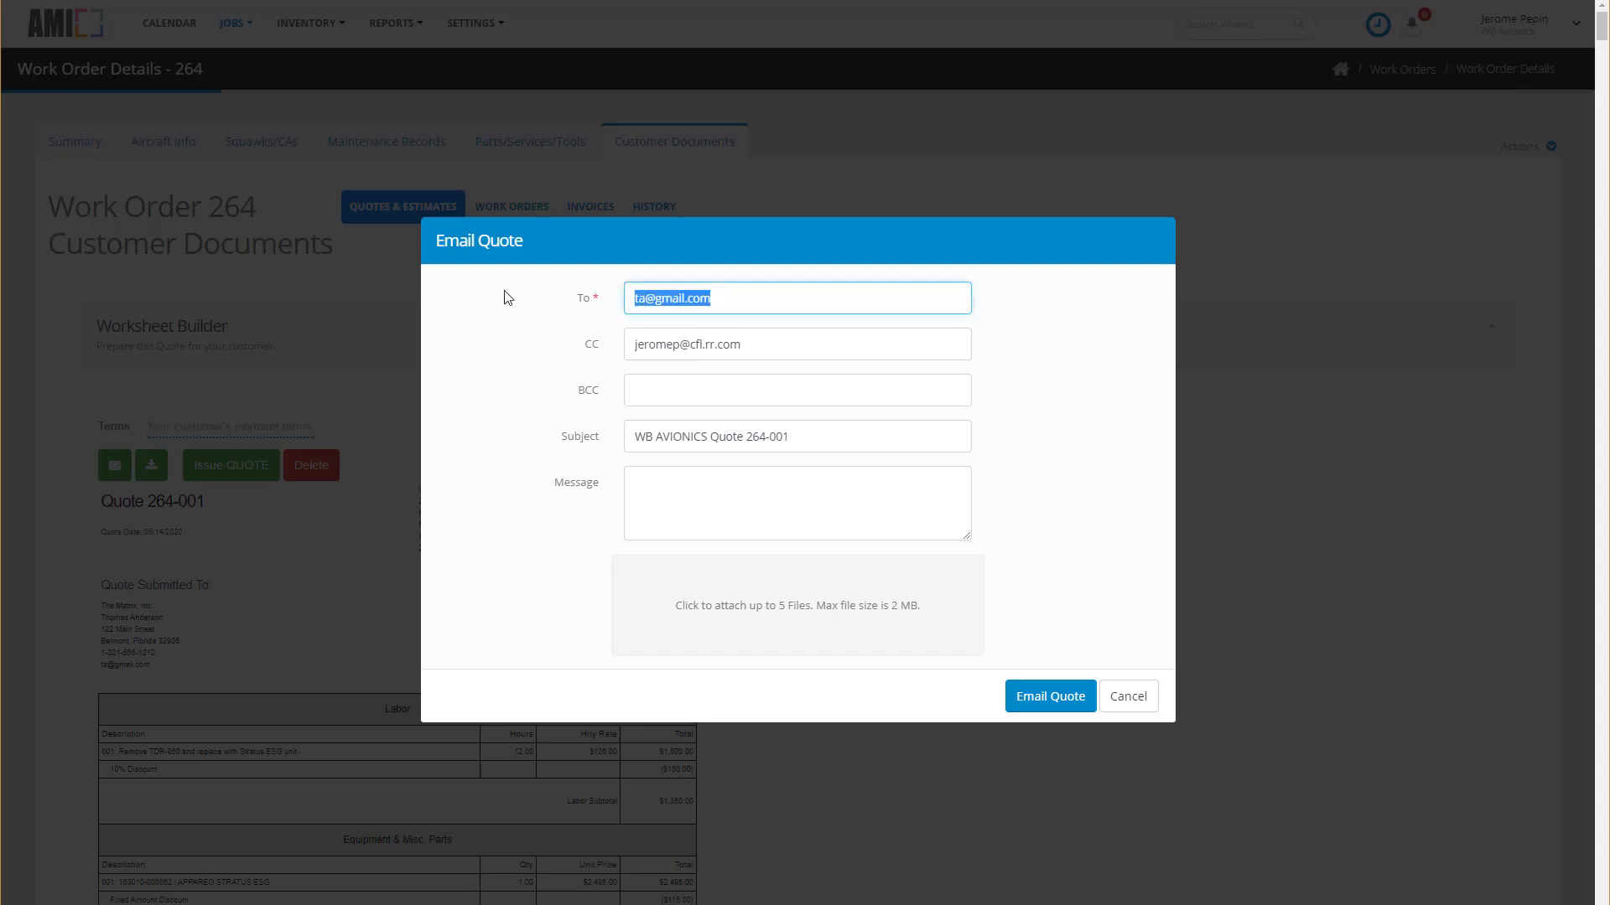
{"action": "key", "text": "Tab"}
{"action": "key", "text": "Tab"}
{"action": "key", "text": "Tab"}
{"action": "key", "text": "Tab"}
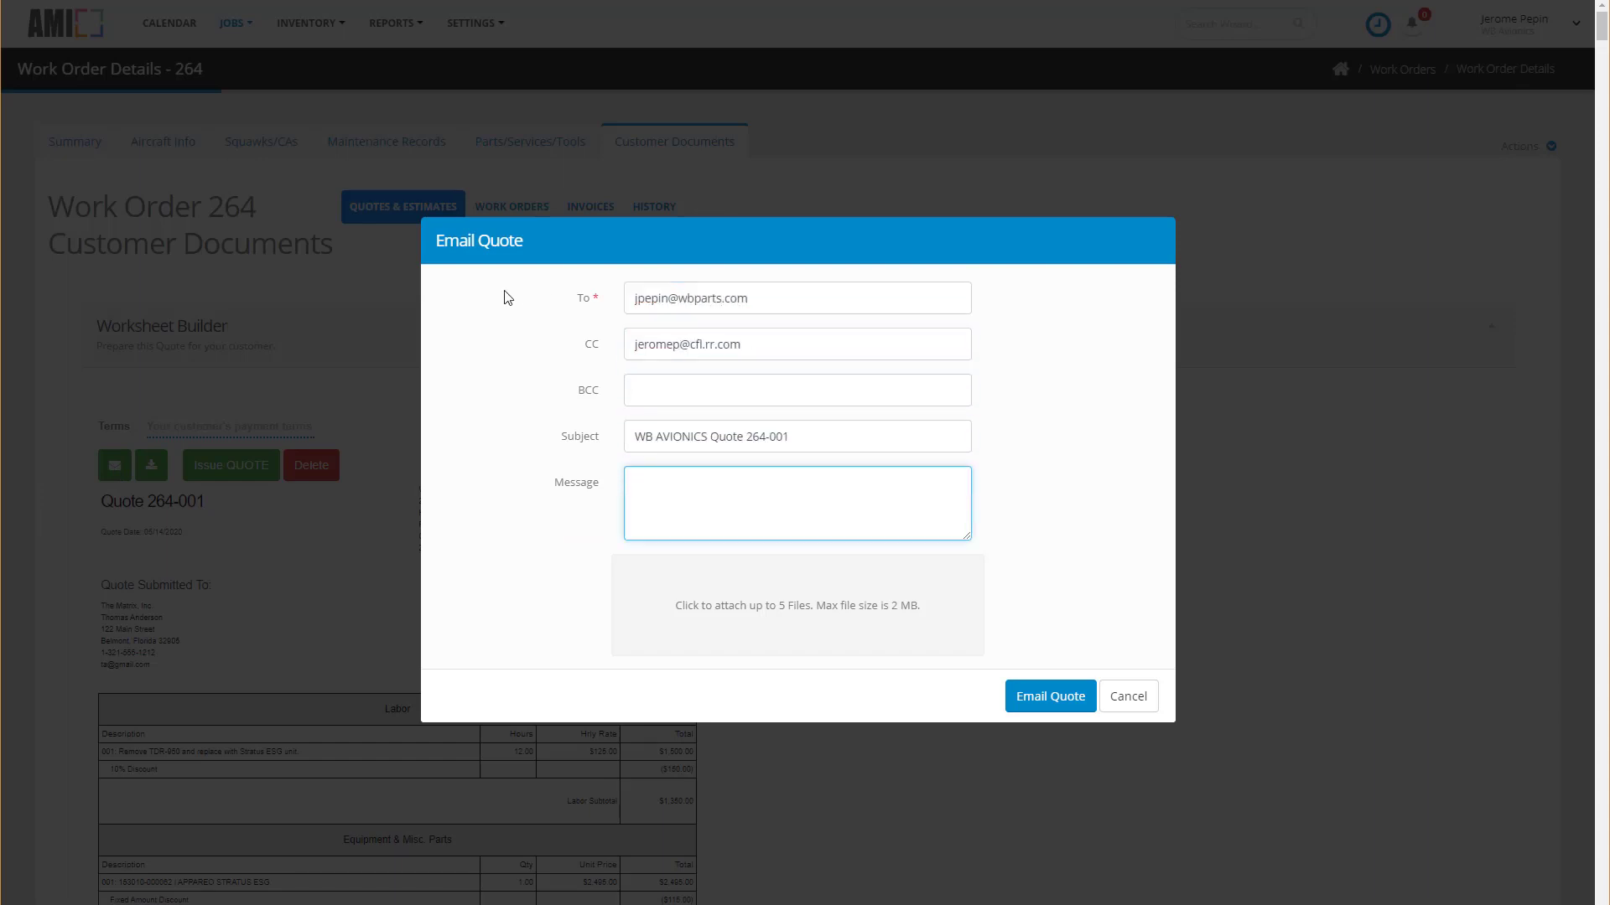
{"action": "type", "text": "Dear Mr. Anderson:"}
{"action": "key", "text": "Return"}
{"action": "key", "text": "Return"}
{"action": "type", "text": "blah blah blah ..."}
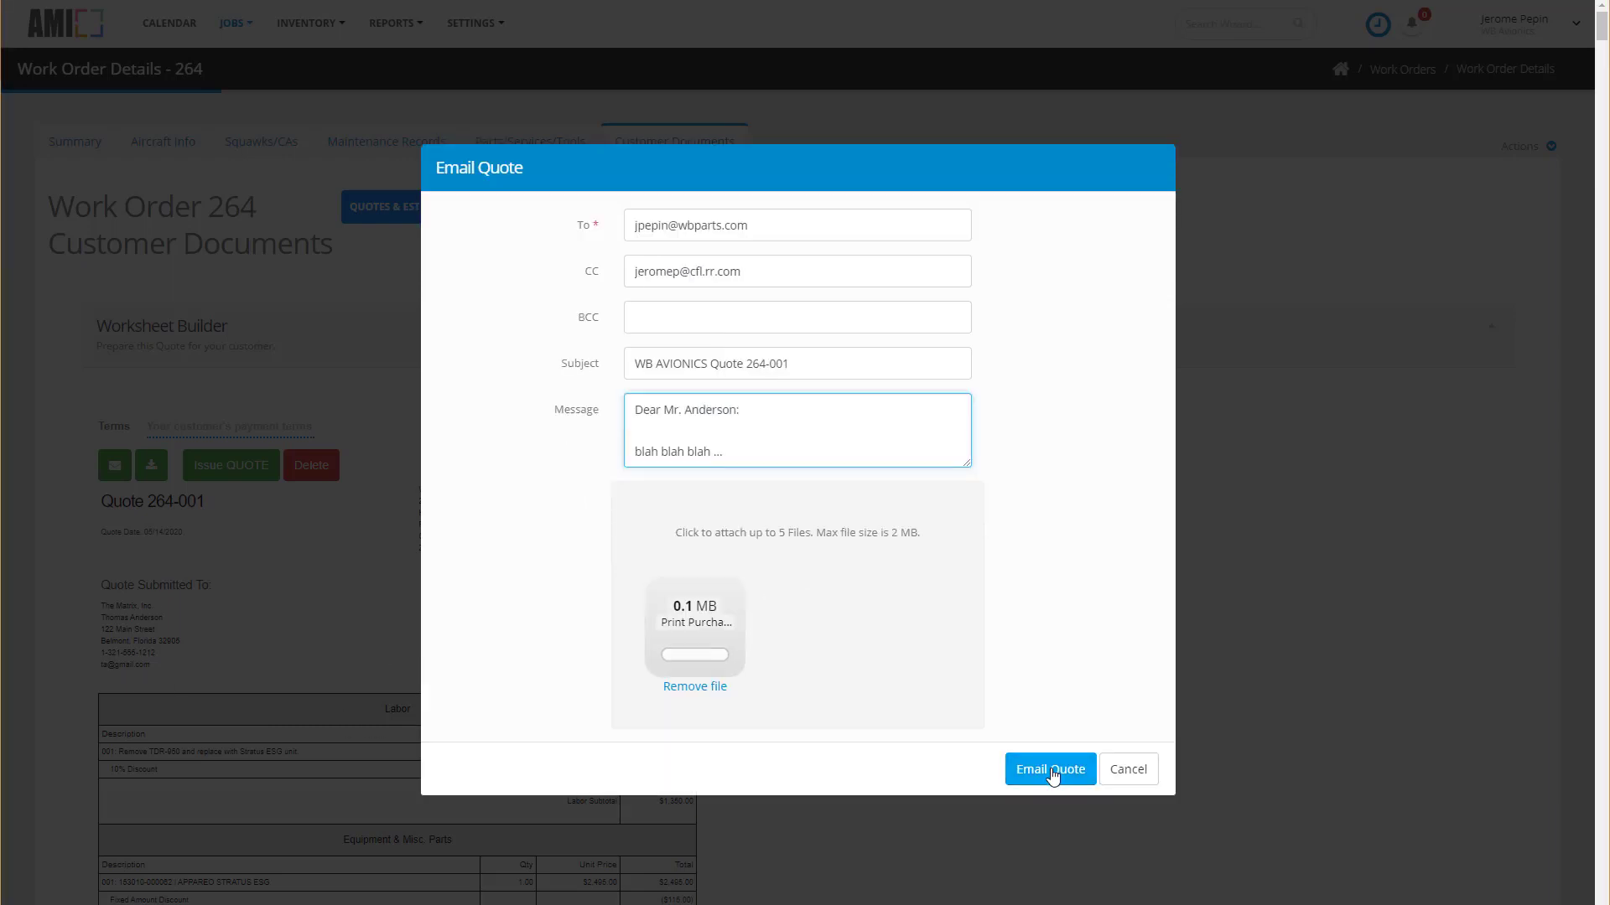
{"action": "left_click", "coordinate": [1052, 777]}
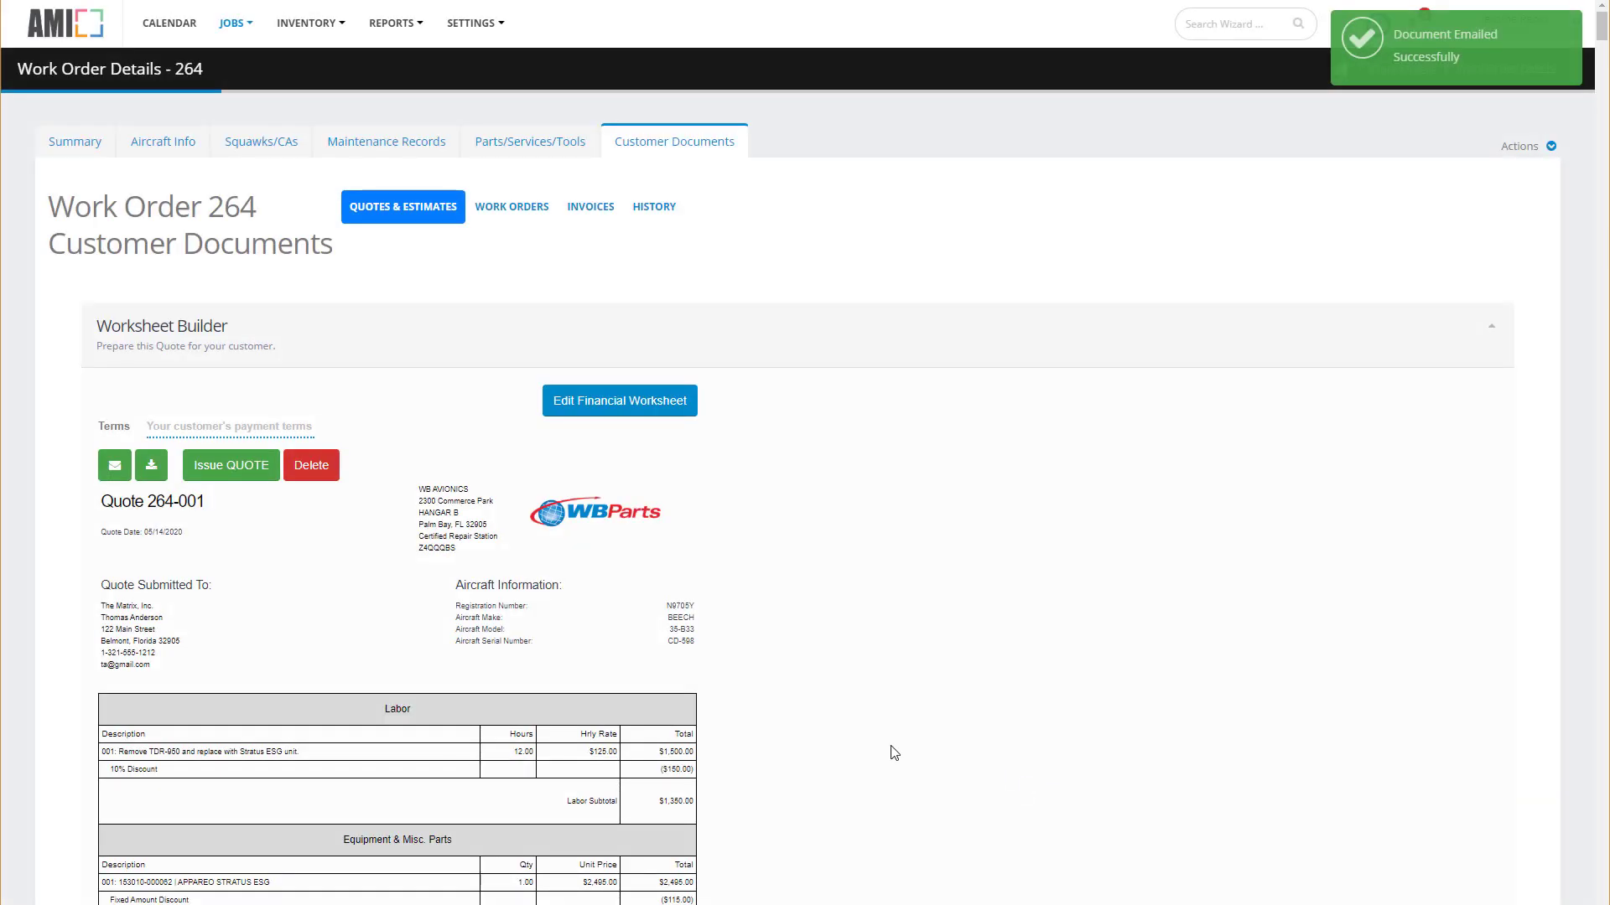
Upload SS9100 Spec_295.pdf to Work Order 264's documents labelled 'Signed quote'.
{"action": "left_click", "coordinate": [73, 152]}
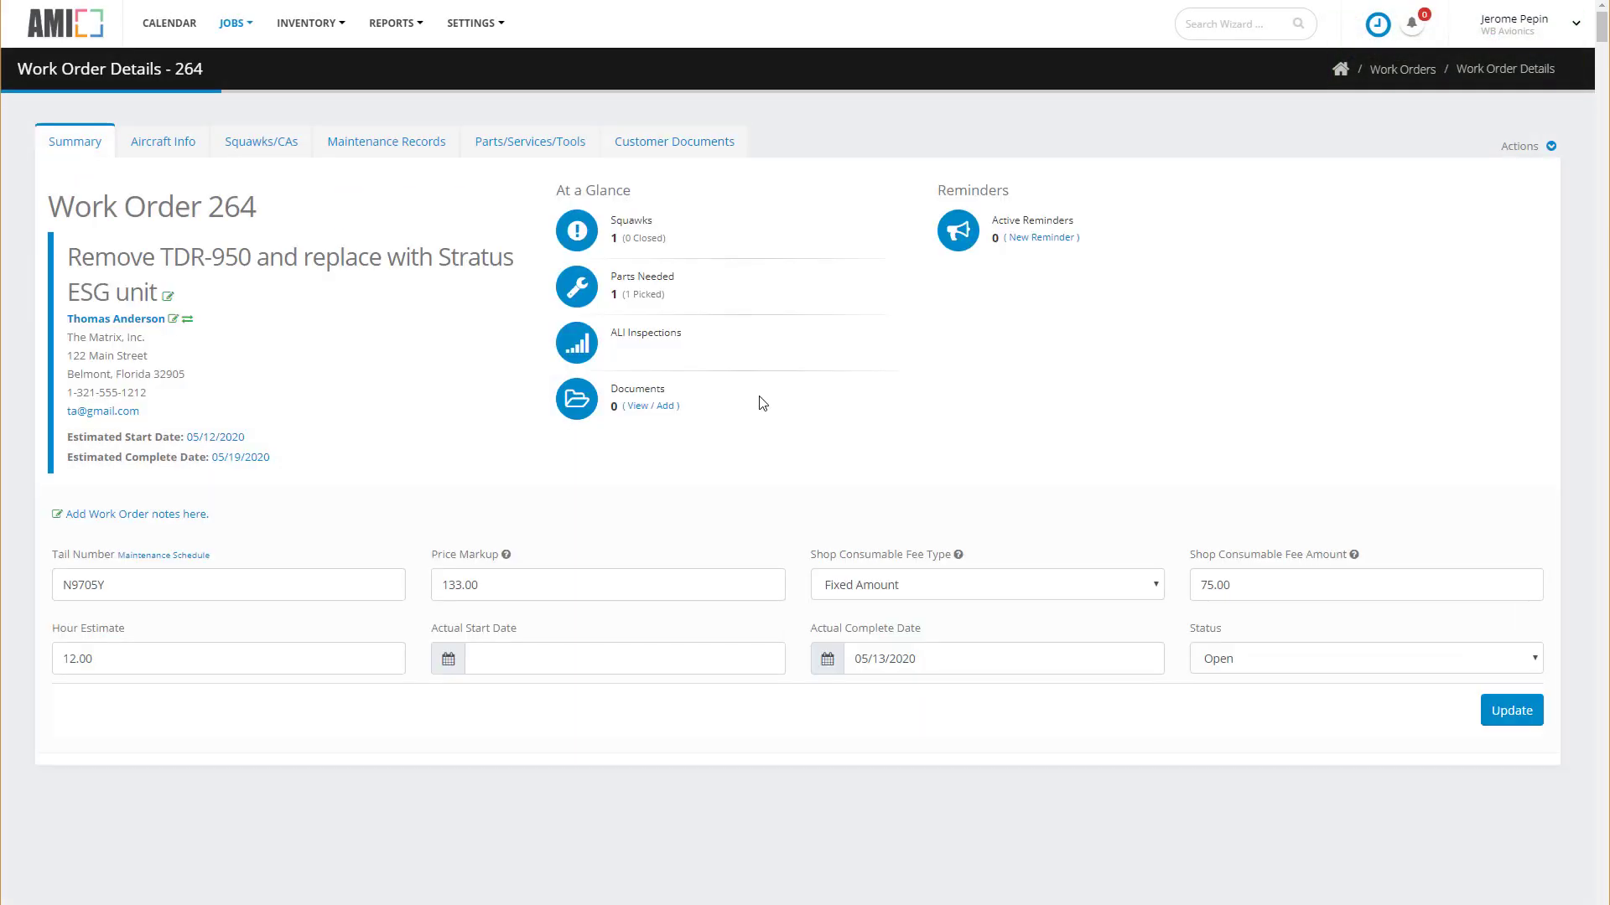
{"action": "left_click", "coordinate": [666, 407]}
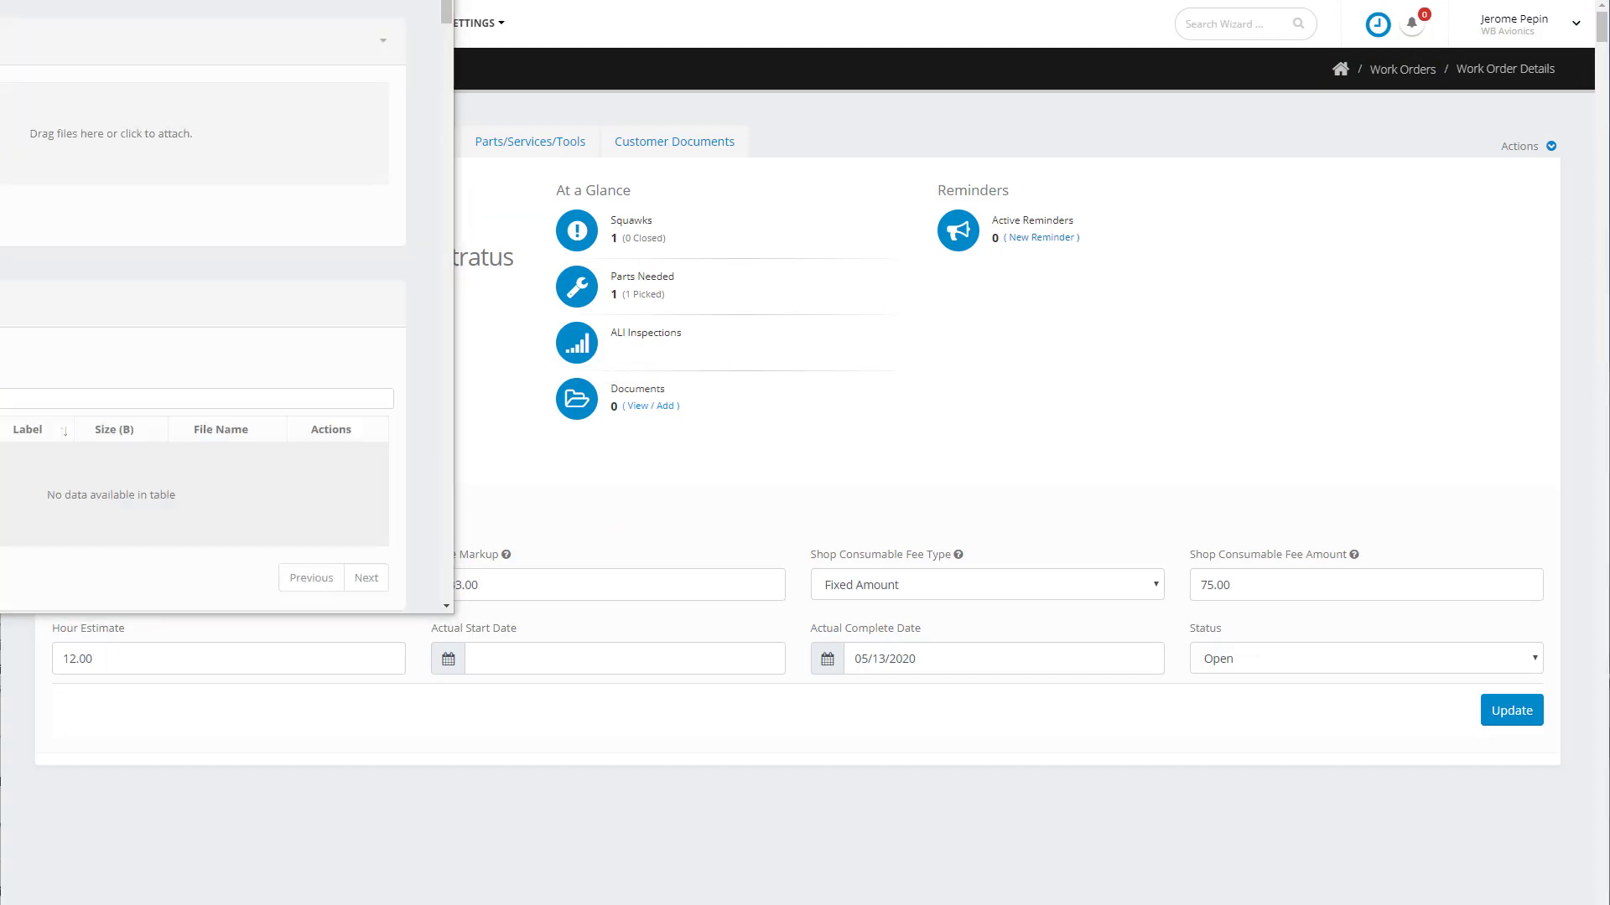
{"action": "left_click_drag", "start_coordinate": [0, 151], "coordinate": [81, 151]}
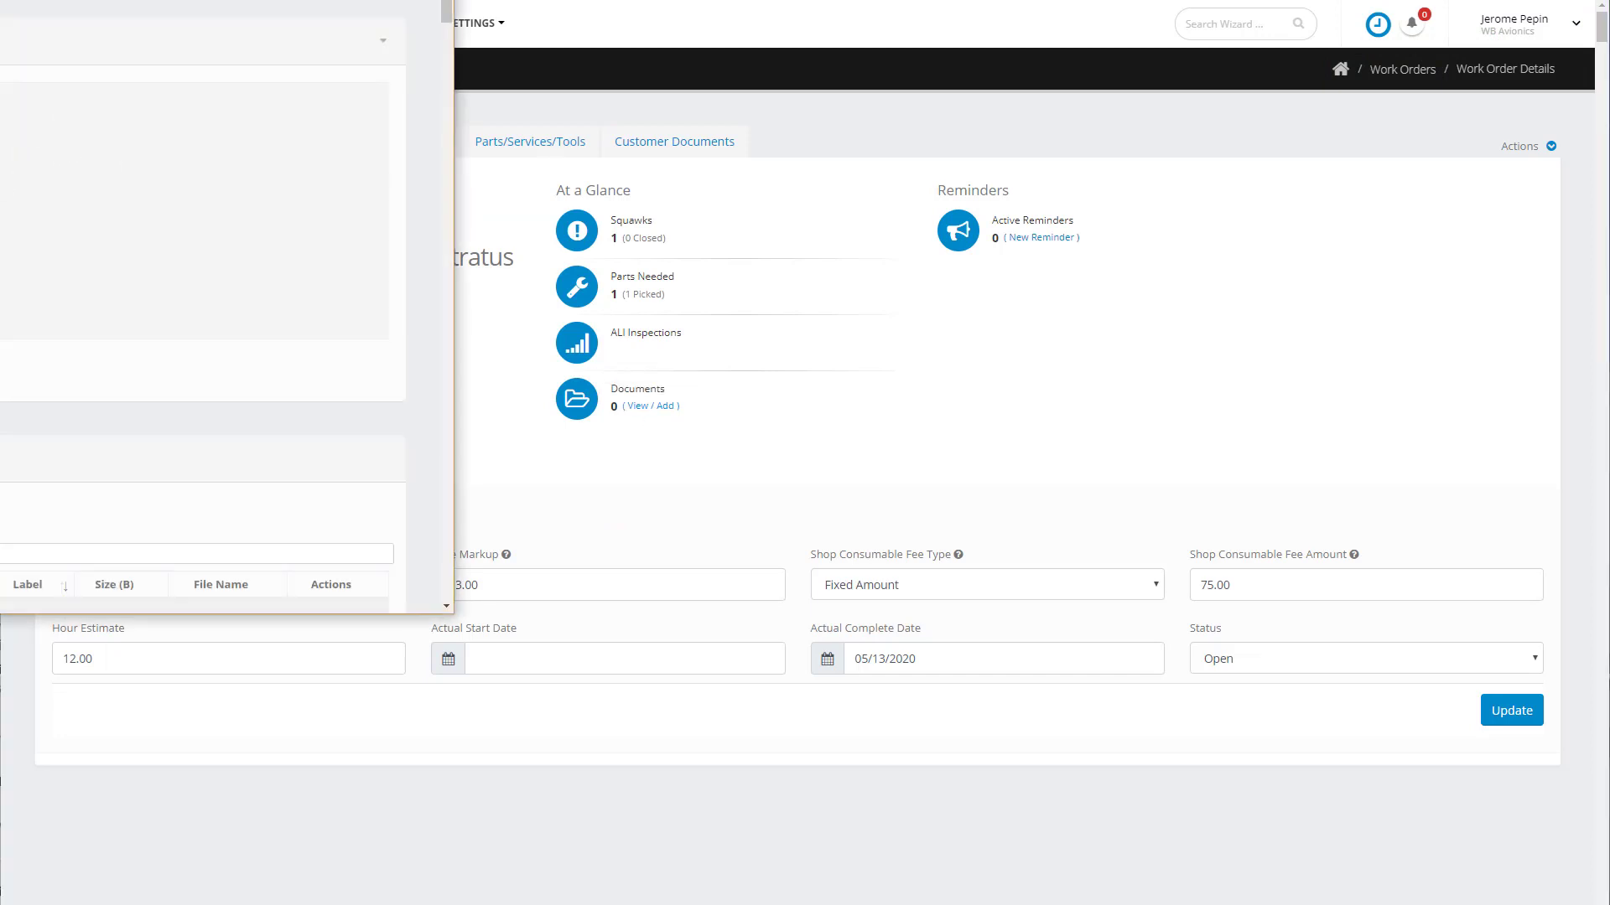
{"action": "left_click_drag", "start_coordinate": [301, 0], "coordinate": [846, 78]}
{"action": "left_click_drag", "start_coordinate": [0, 319], "coordinate": [577, 307]}
{"action": "left_click", "coordinate": [434, 436]}
{"action": "type", "text": "Signed "}
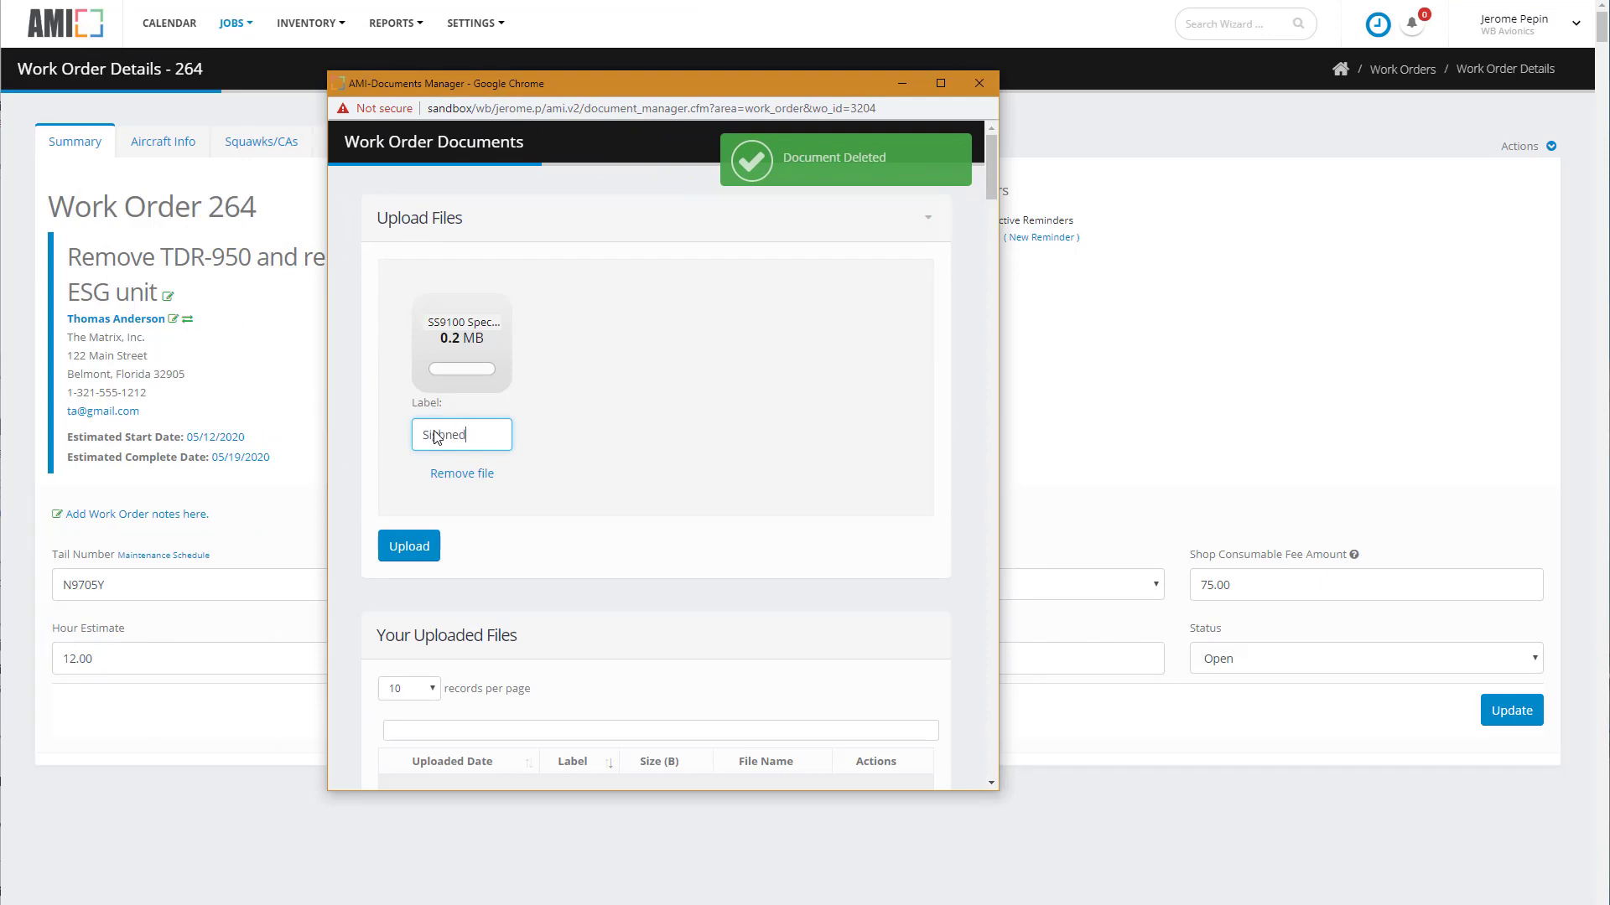
{"action": "type", "text": "quote"}
{"action": "left_click", "coordinate": [409, 545]}
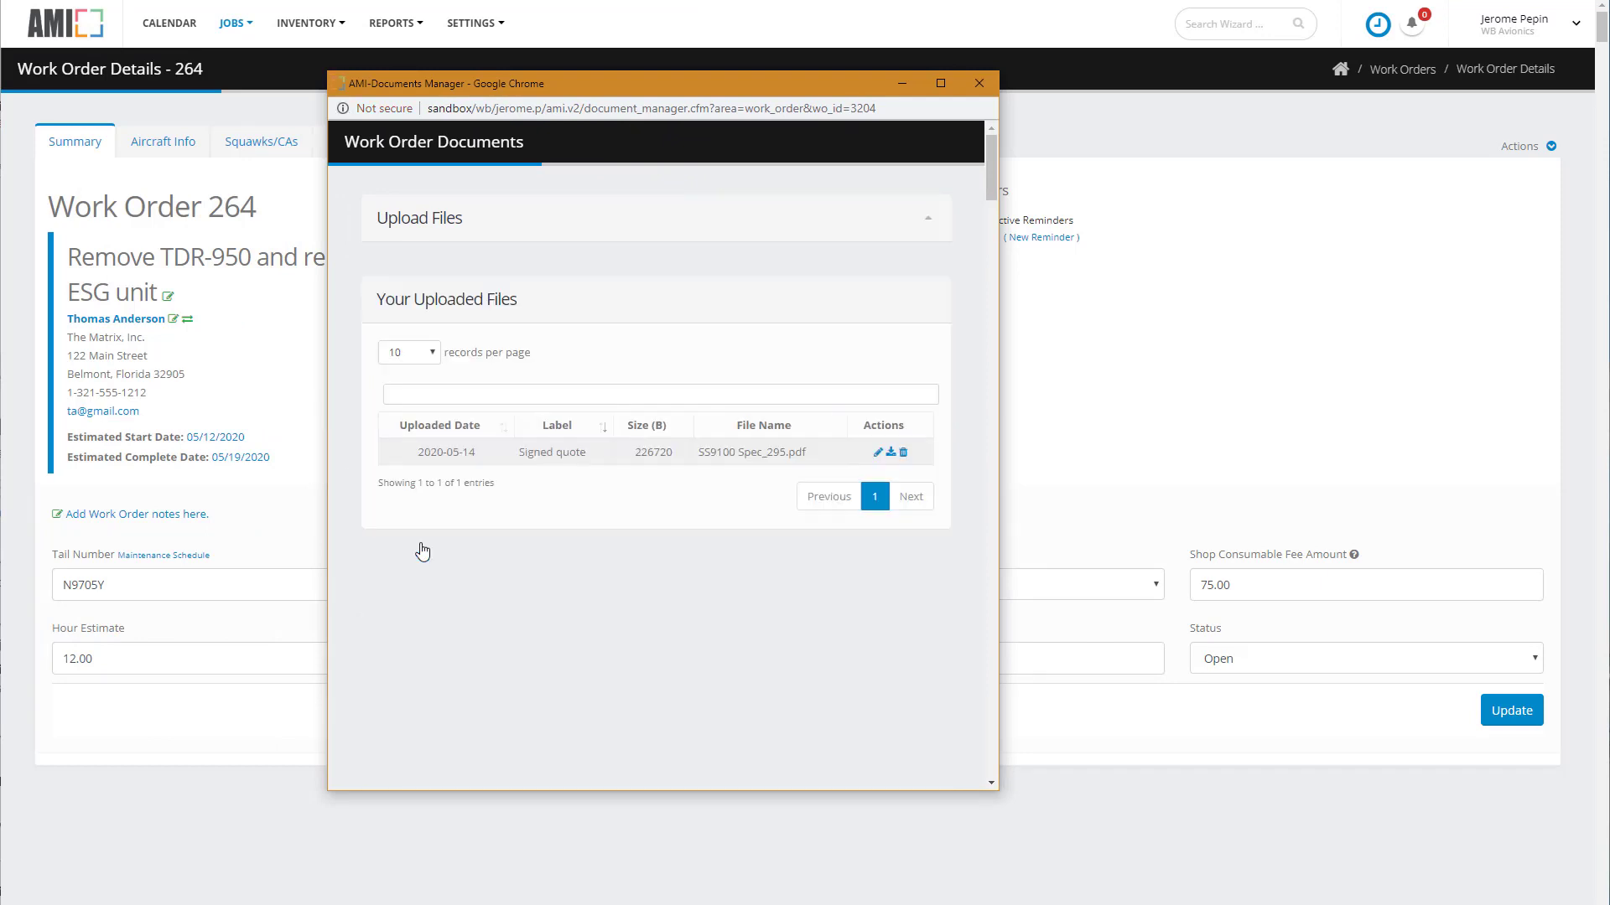
{"action": "left_click", "coordinate": [979, 83]}
Build Invoice 264-001's worksheet carrying over the trade-in, CC fee, labor and part discounts.
{"action": "left_click", "coordinate": [670, 151]}
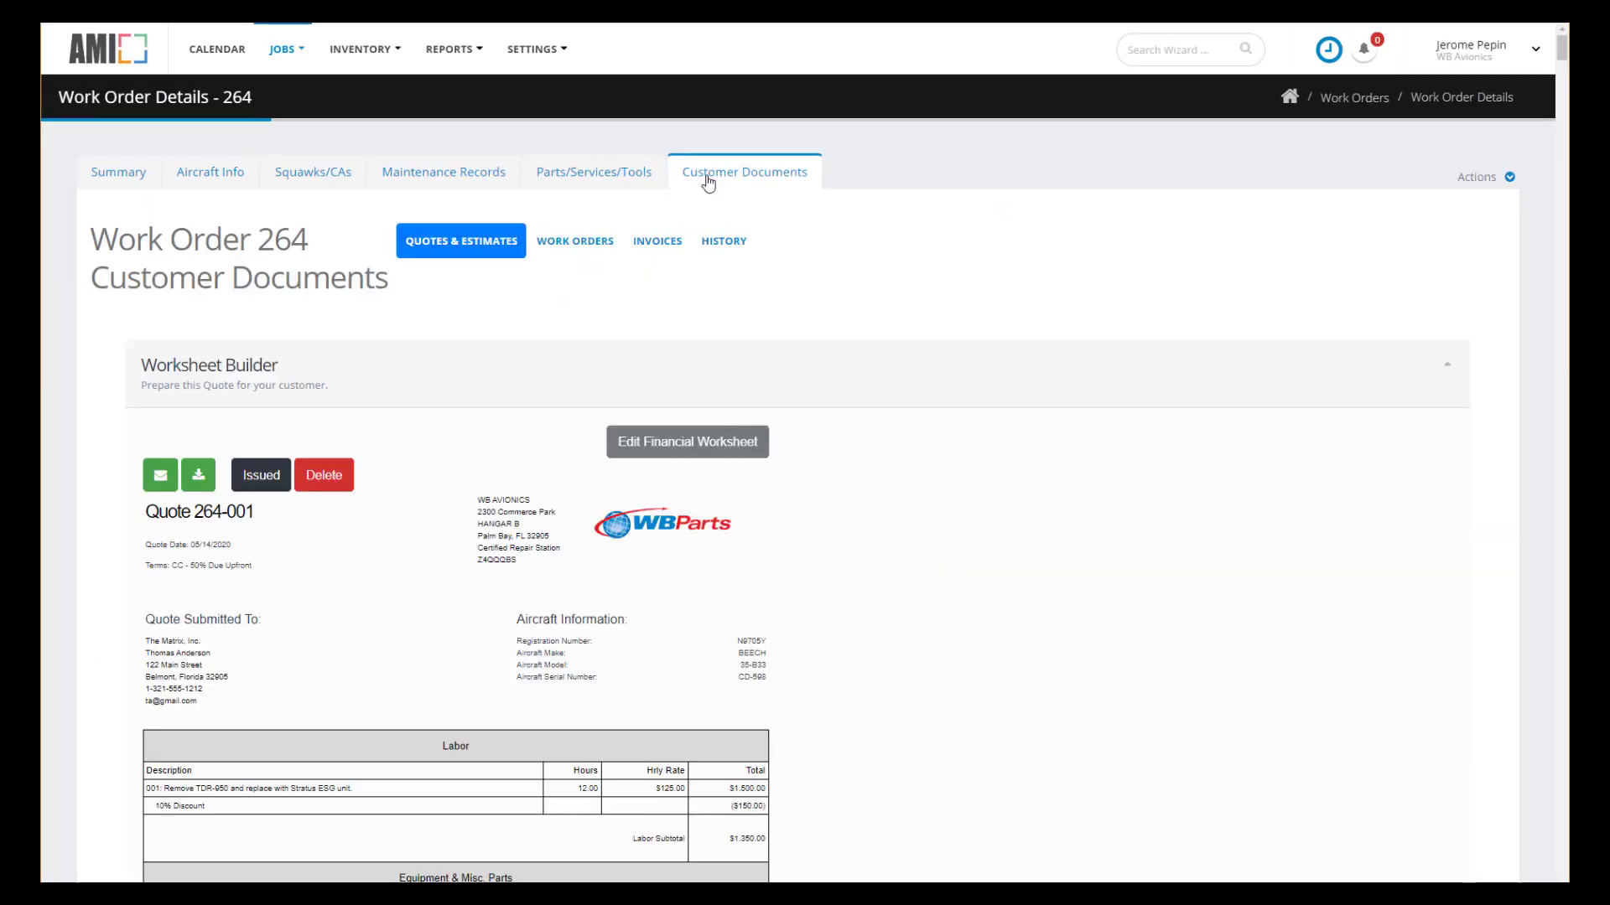
{"action": "left_click", "coordinate": [666, 245]}
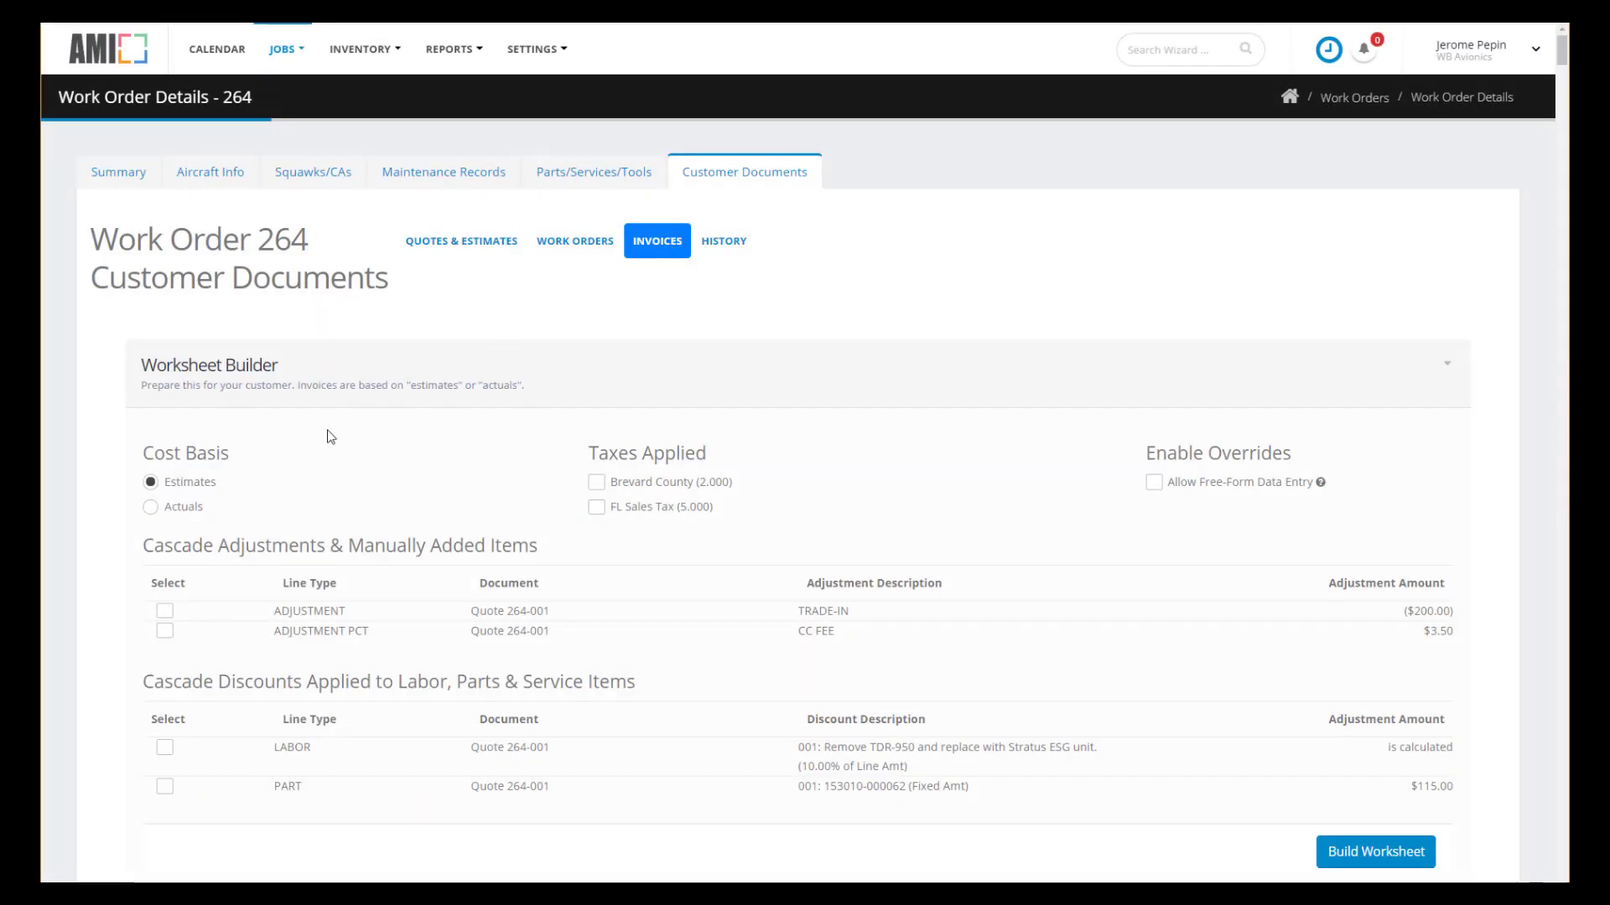
{"action": "left_click", "coordinate": [164, 610]}
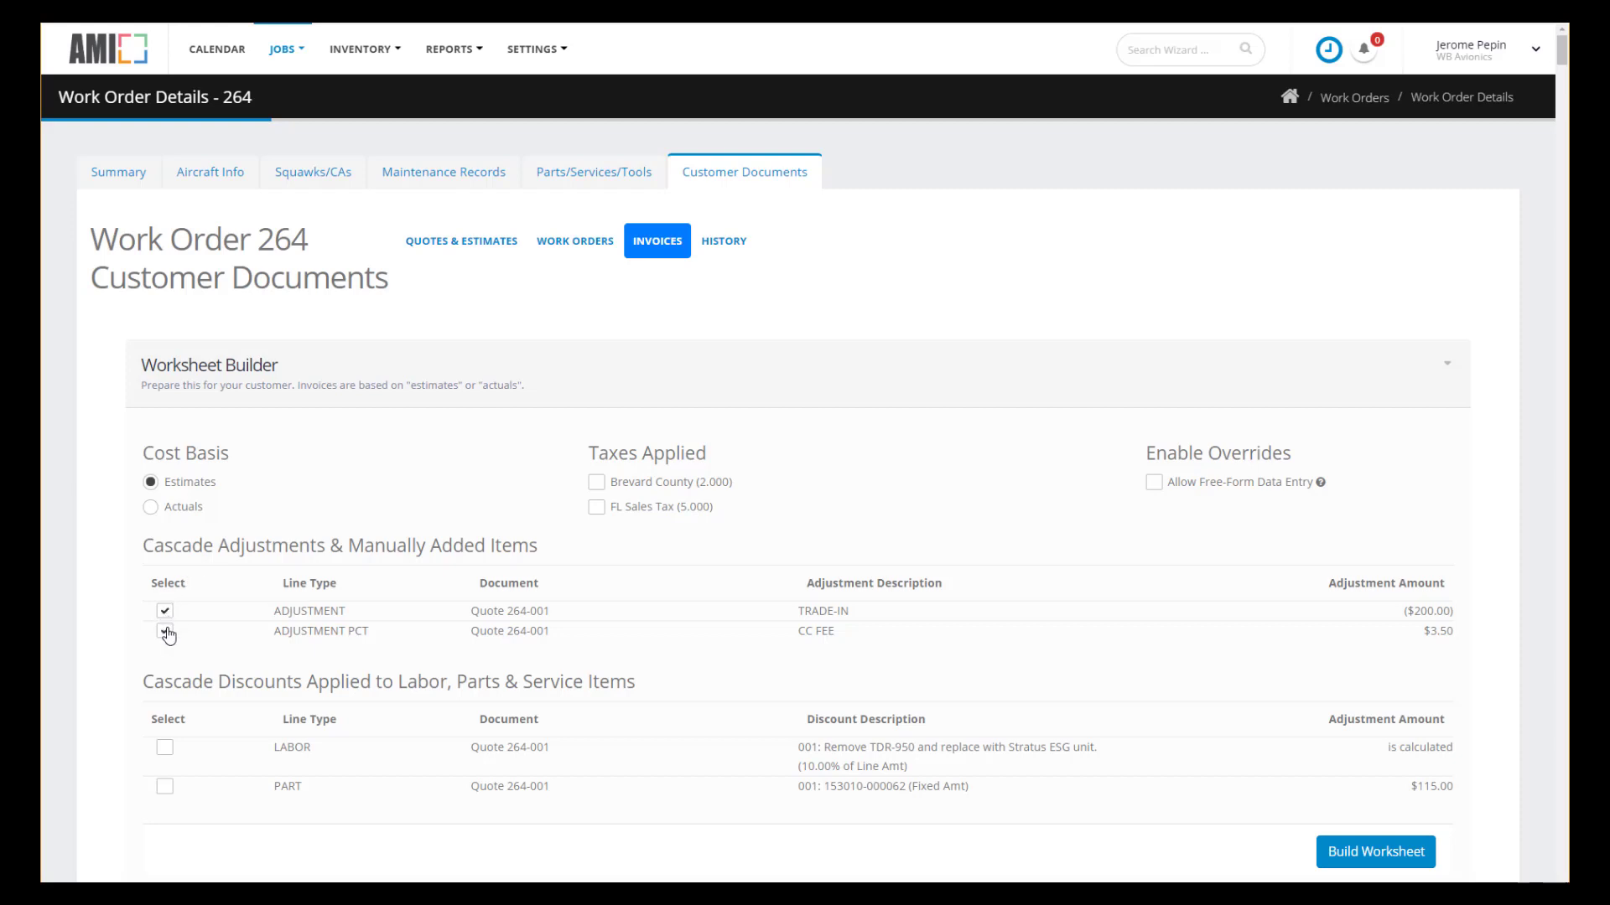
{"action": "left_click", "coordinate": [164, 630]}
{"action": "left_click", "coordinate": [165, 747]}
{"action": "left_click", "coordinate": [165, 787]}
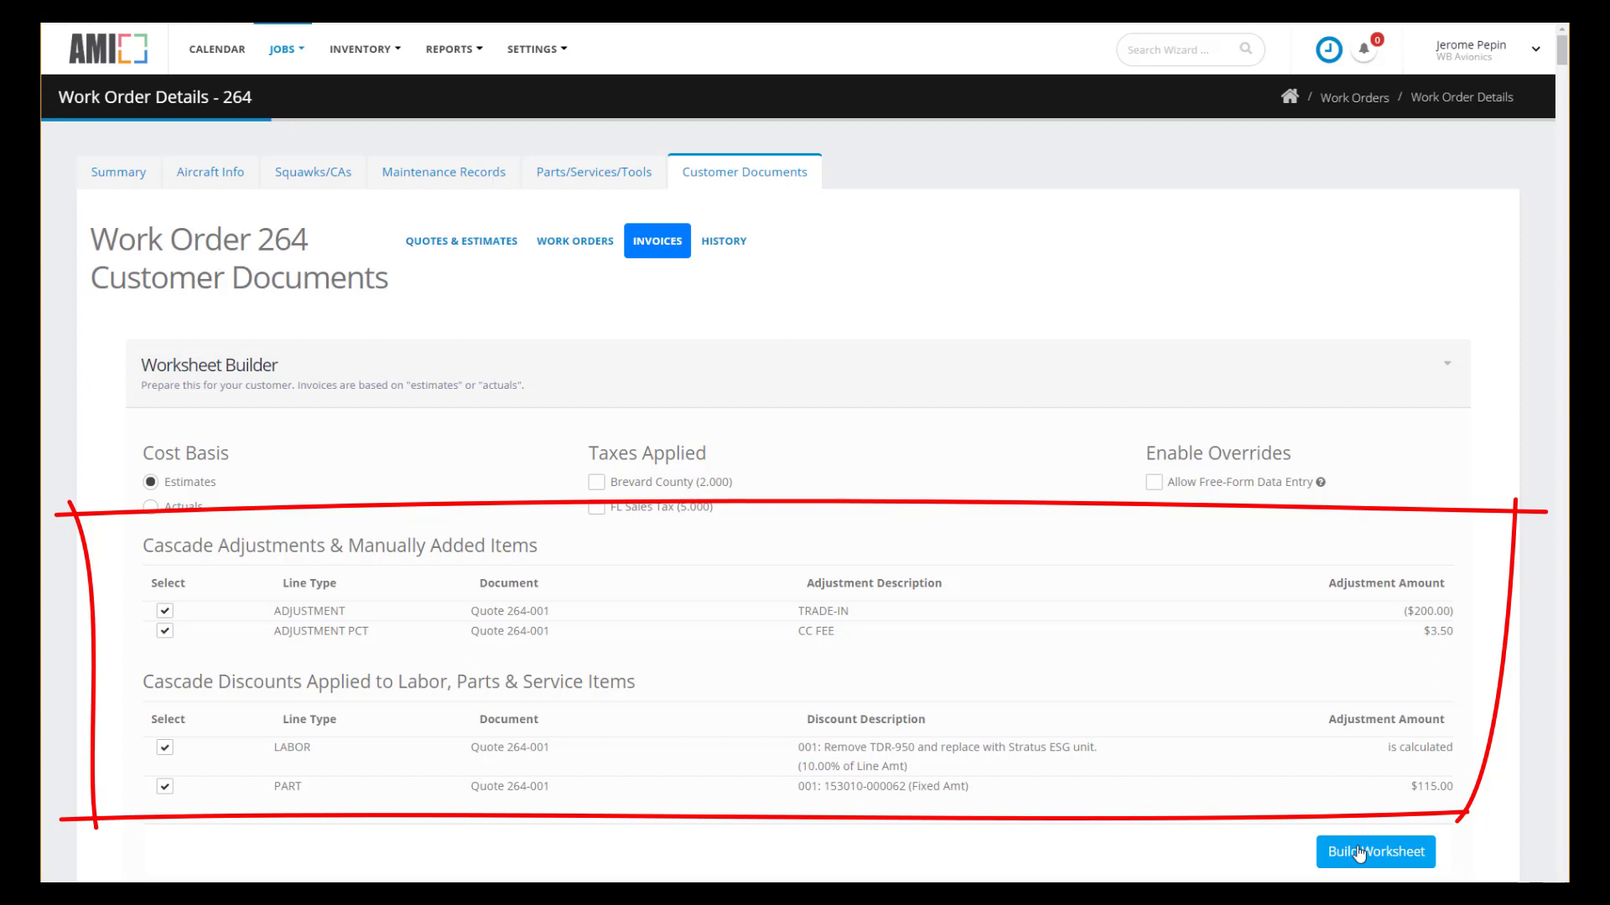
{"action": "left_click", "coordinate": [1359, 854]}
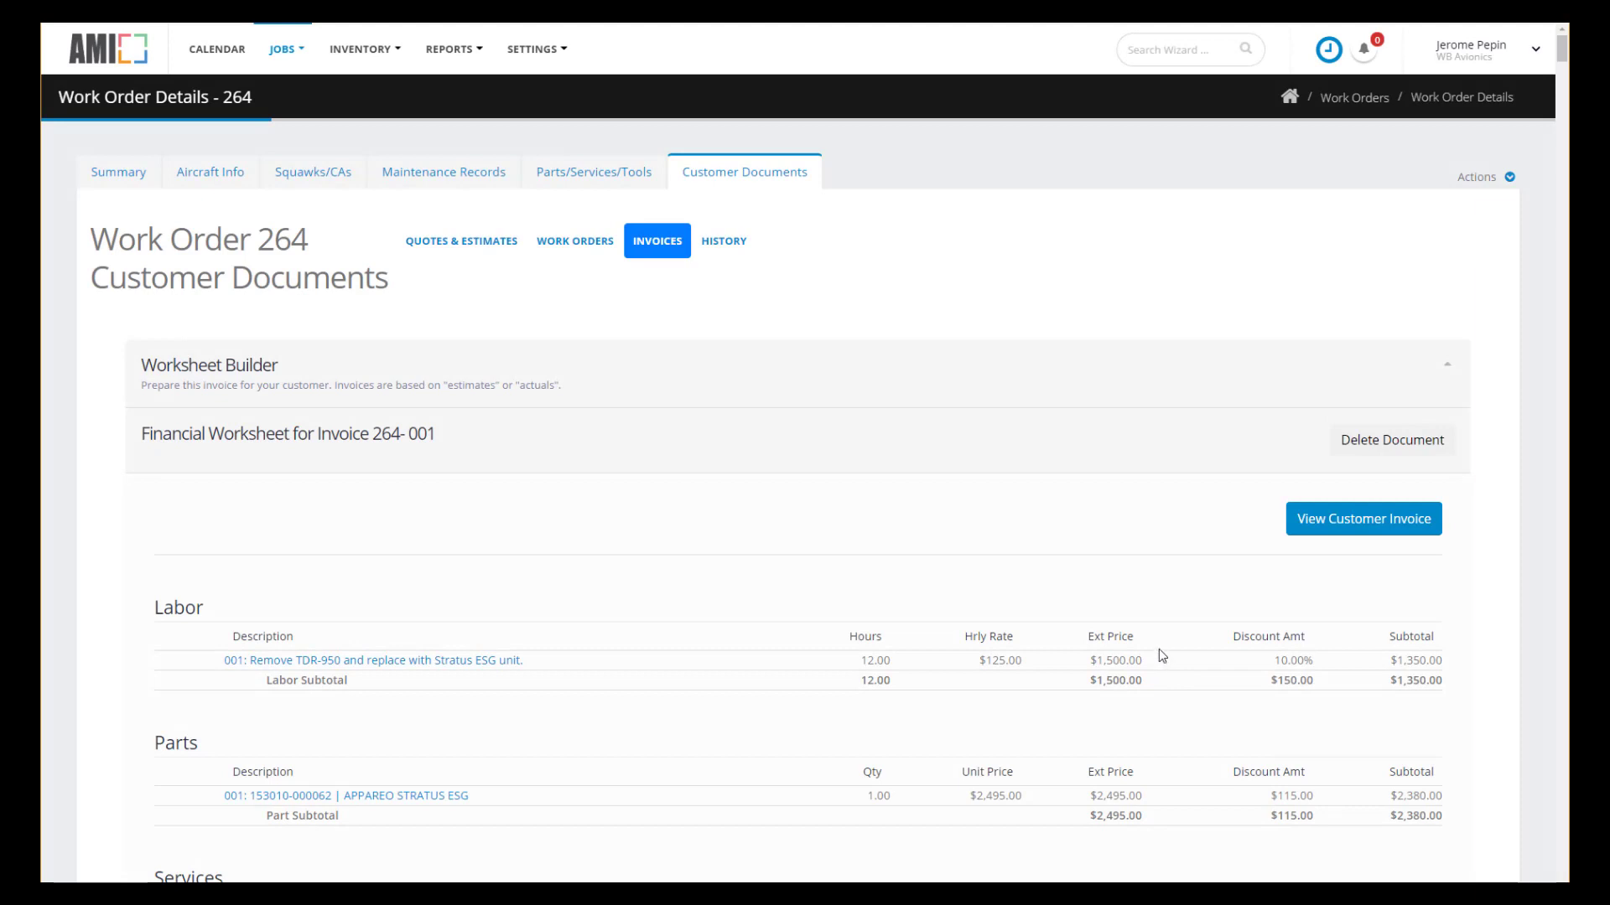
Check the $3,738.18 grand total, then display Proforma Invoice 264-001 in customer view.
{"action": "scroll", "coordinate": [1162, 654], "scroll_direction": "down", "scroll_amount": 4}
{"action": "scroll", "coordinate": [1163, 656], "scroll_direction": "down", "scroll_amount": 6}
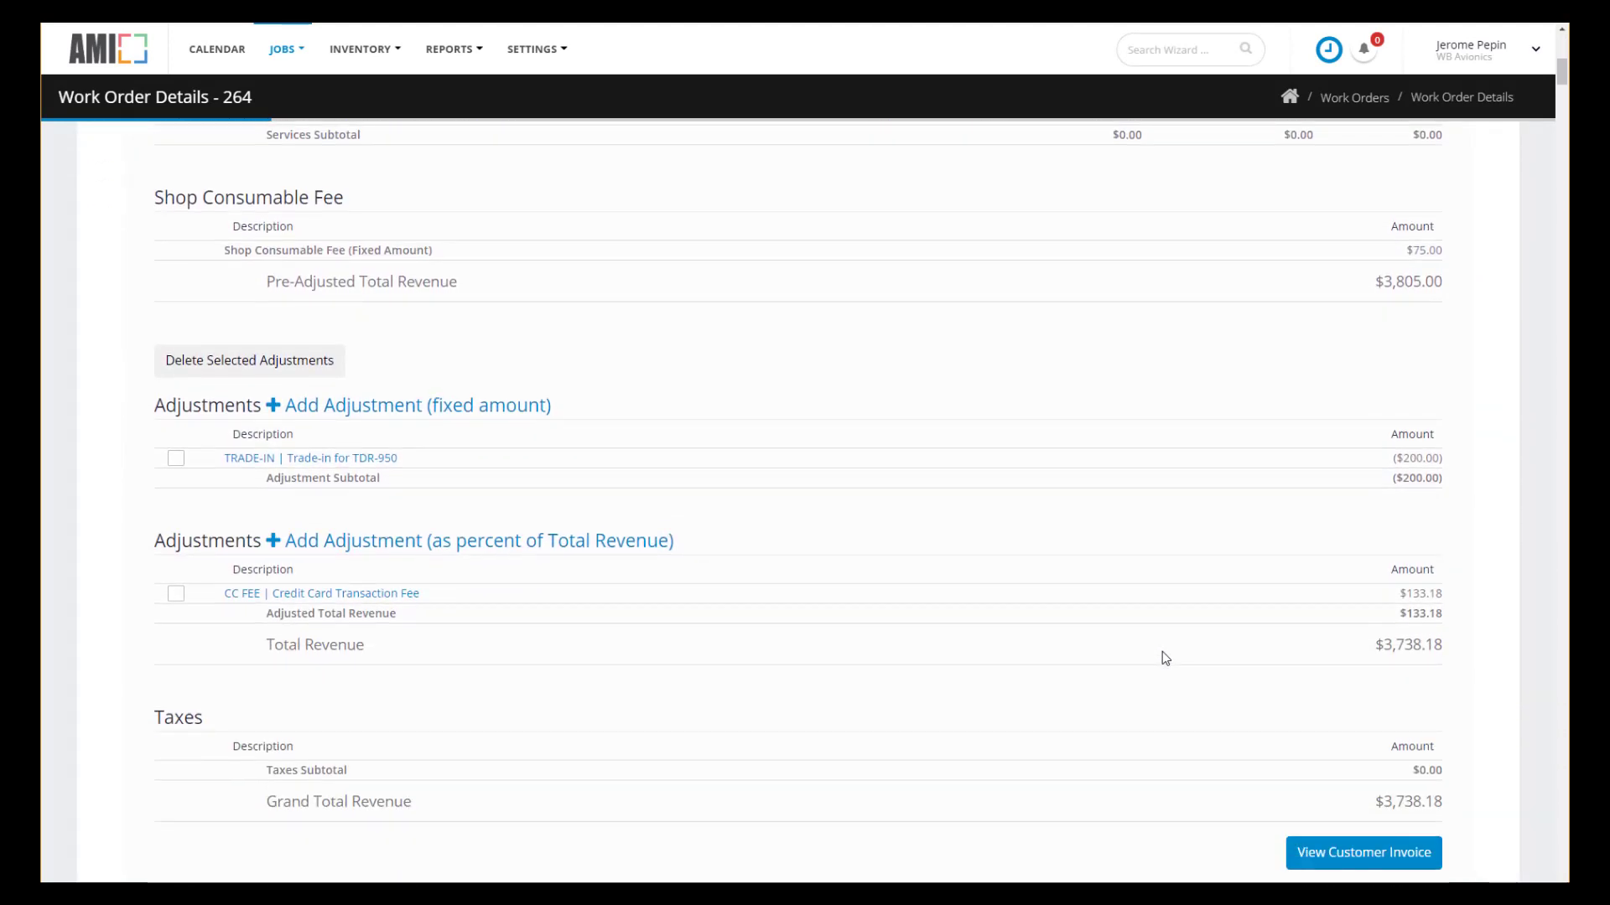
{"action": "left_click", "coordinate": [1359, 856]}
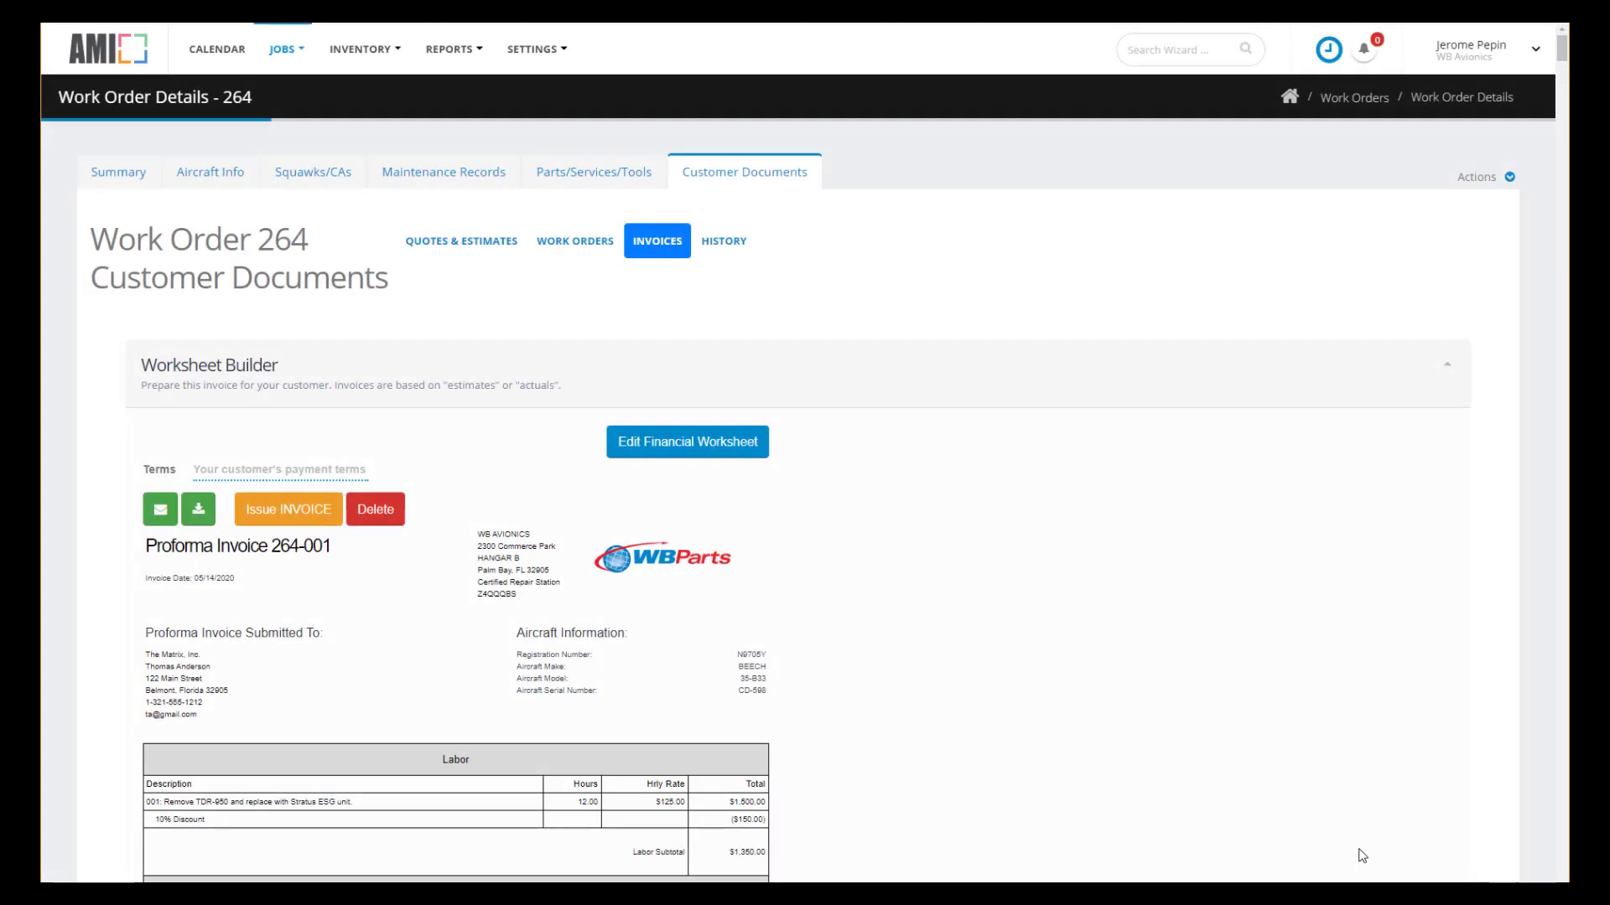
Email Proforma Invoice 264-001 to a new recipient address with the message 'blah, blah'.
{"action": "left_click", "coordinate": [160, 512]}
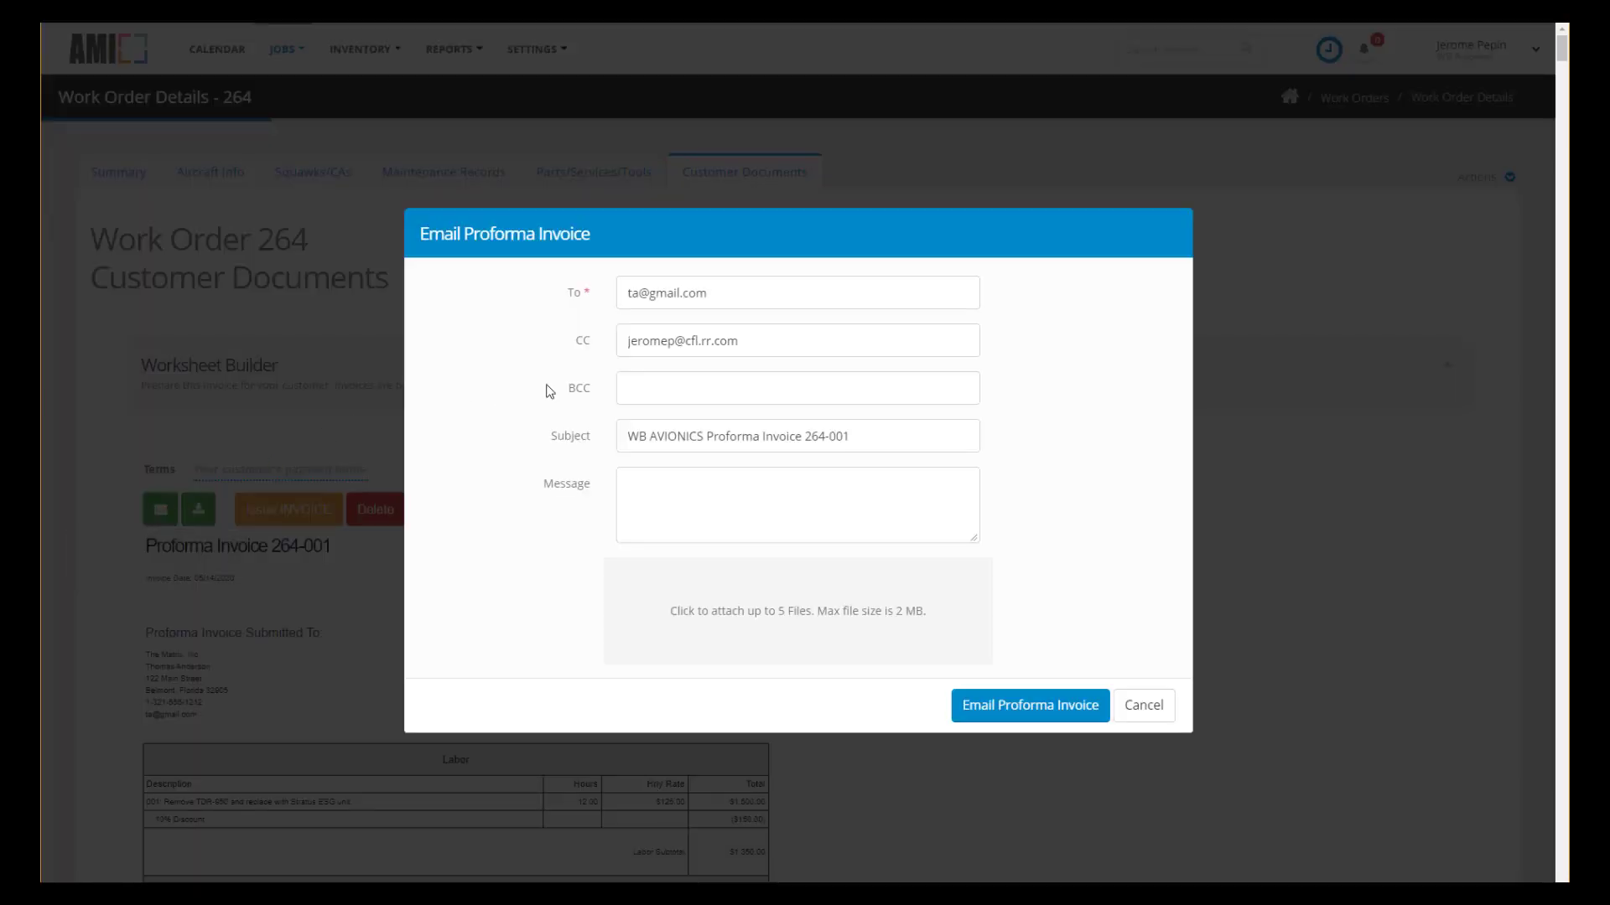
{"action": "left_click_drag", "start_coordinate": [718, 295], "coordinate": [530, 287]}
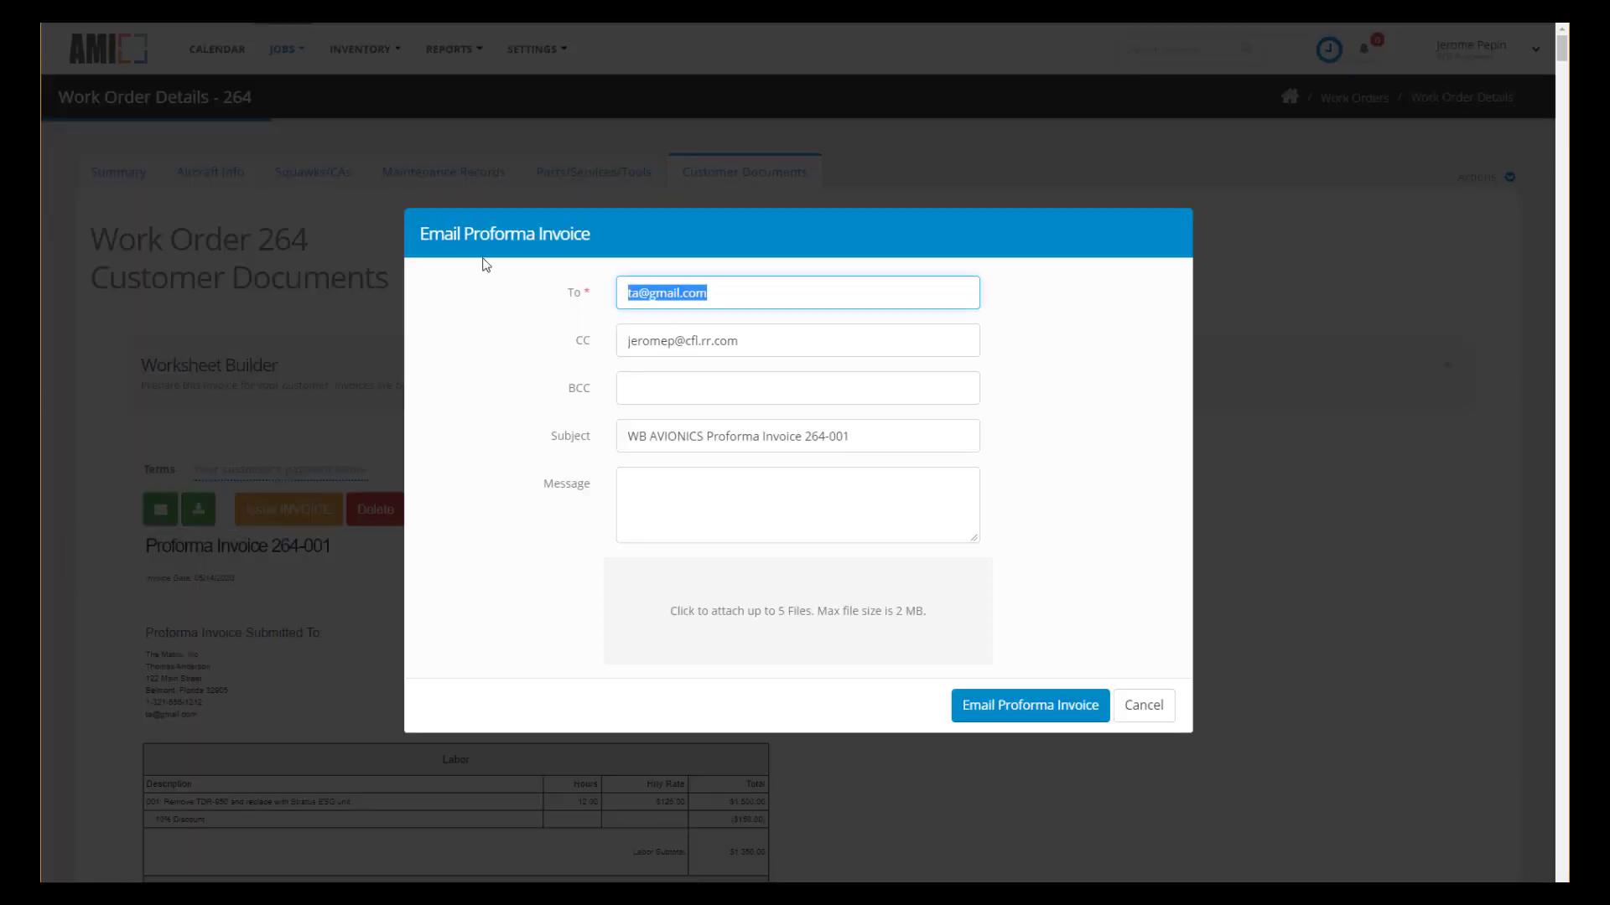
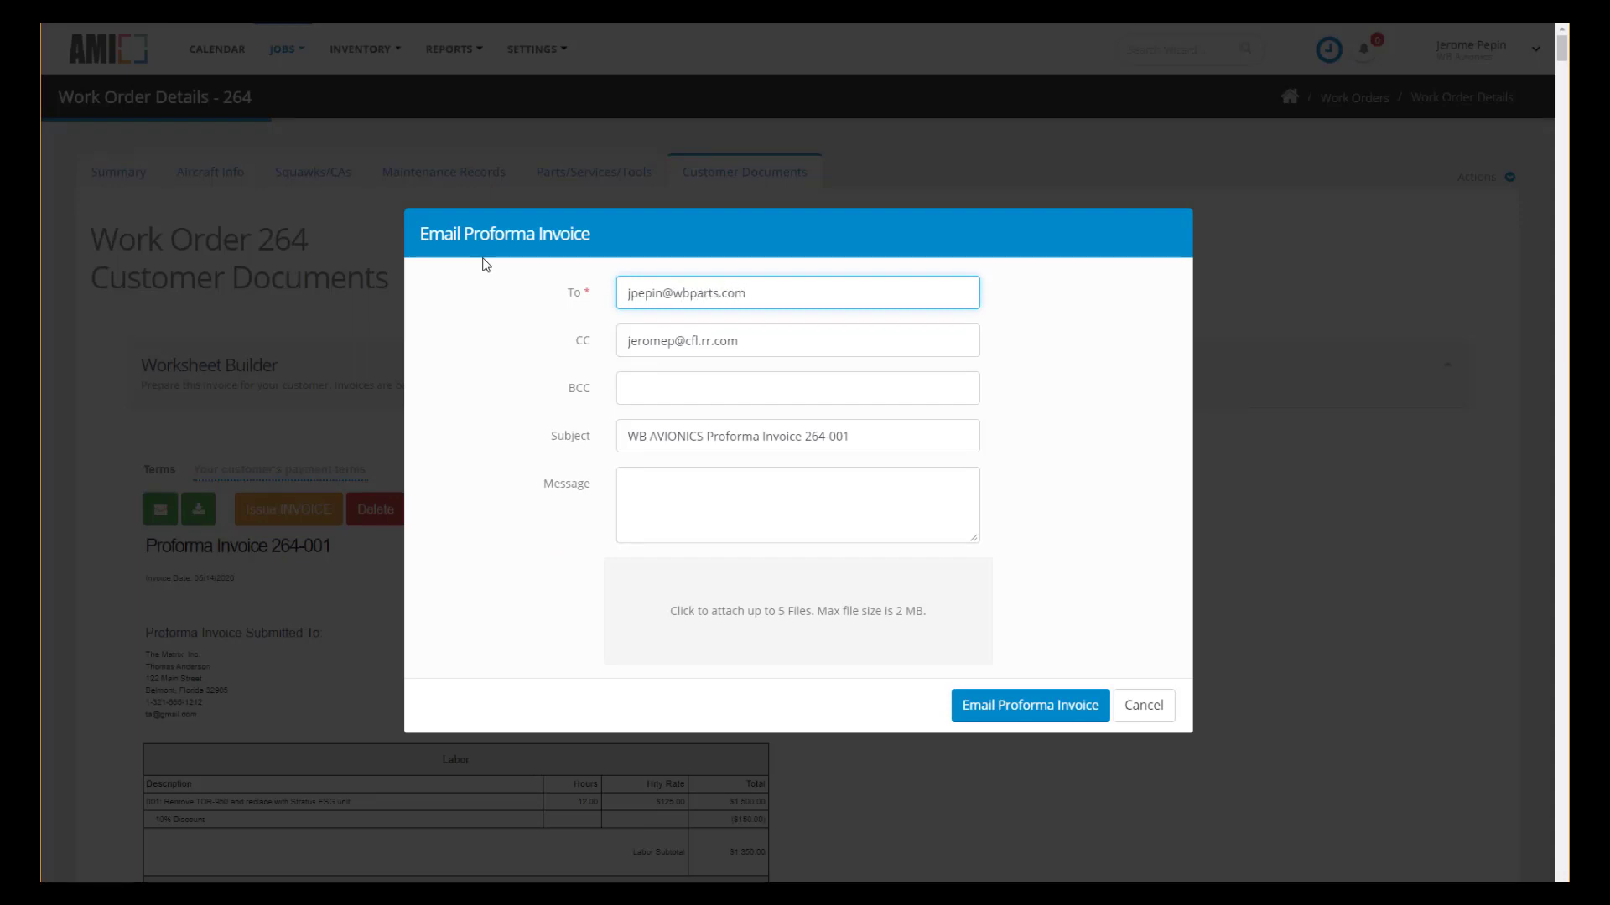
{"action": "left_click", "coordinate": [719, 490]}
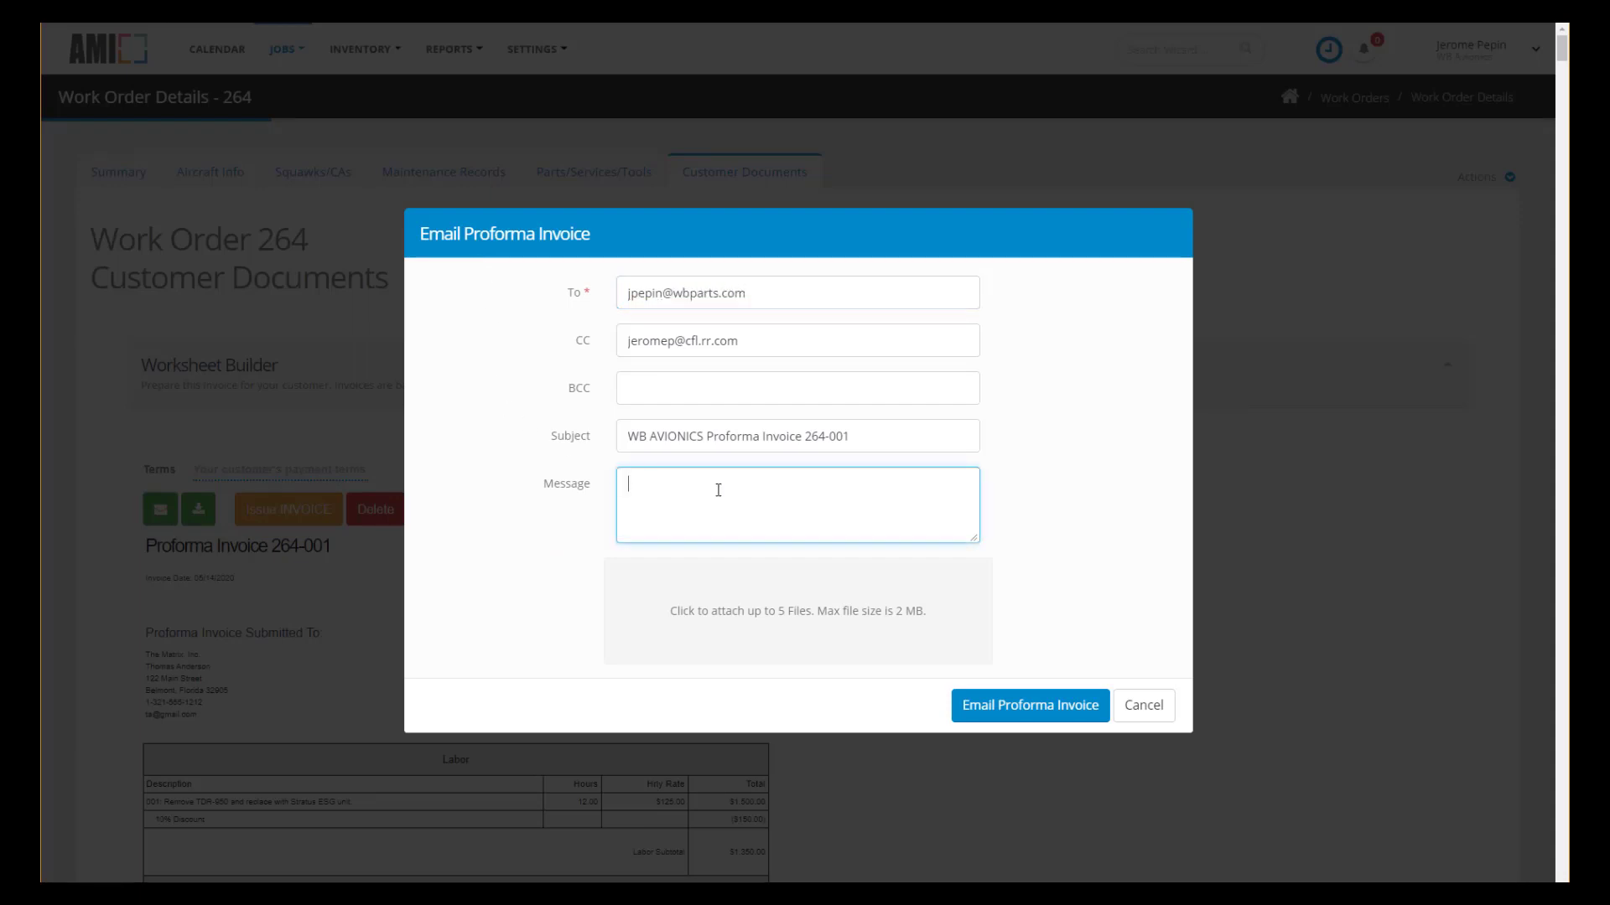
{"action": "type", "text": "blah, blah"}
{"action": "left_click", "coordinate": [1024, 711]}
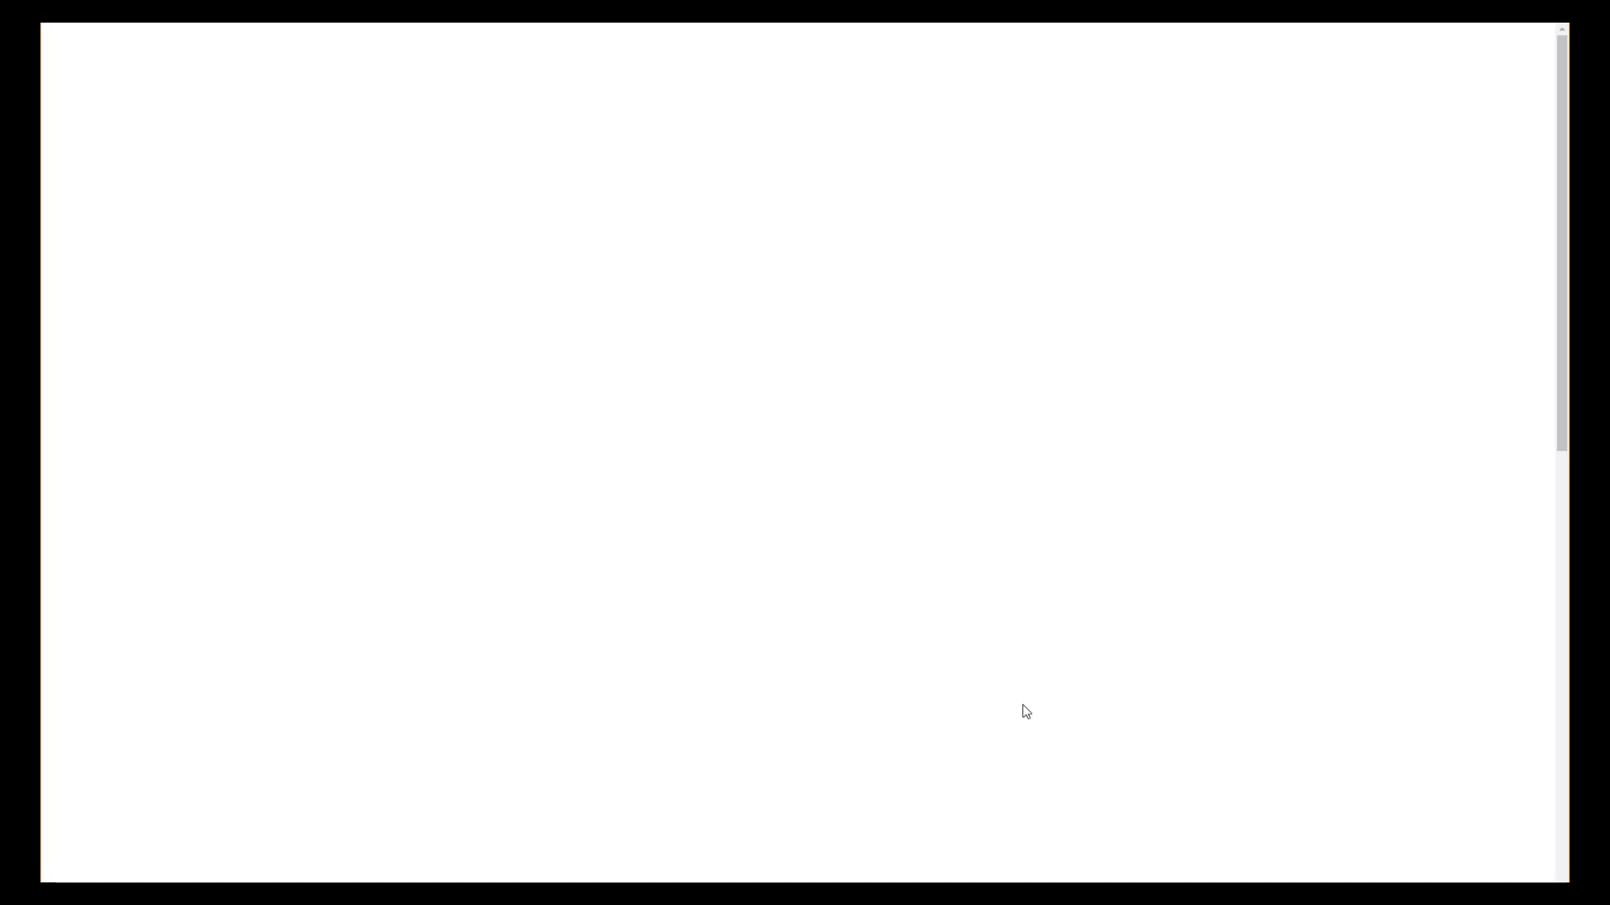
{"action": "left_click", "coordinate": [1510, 178]}
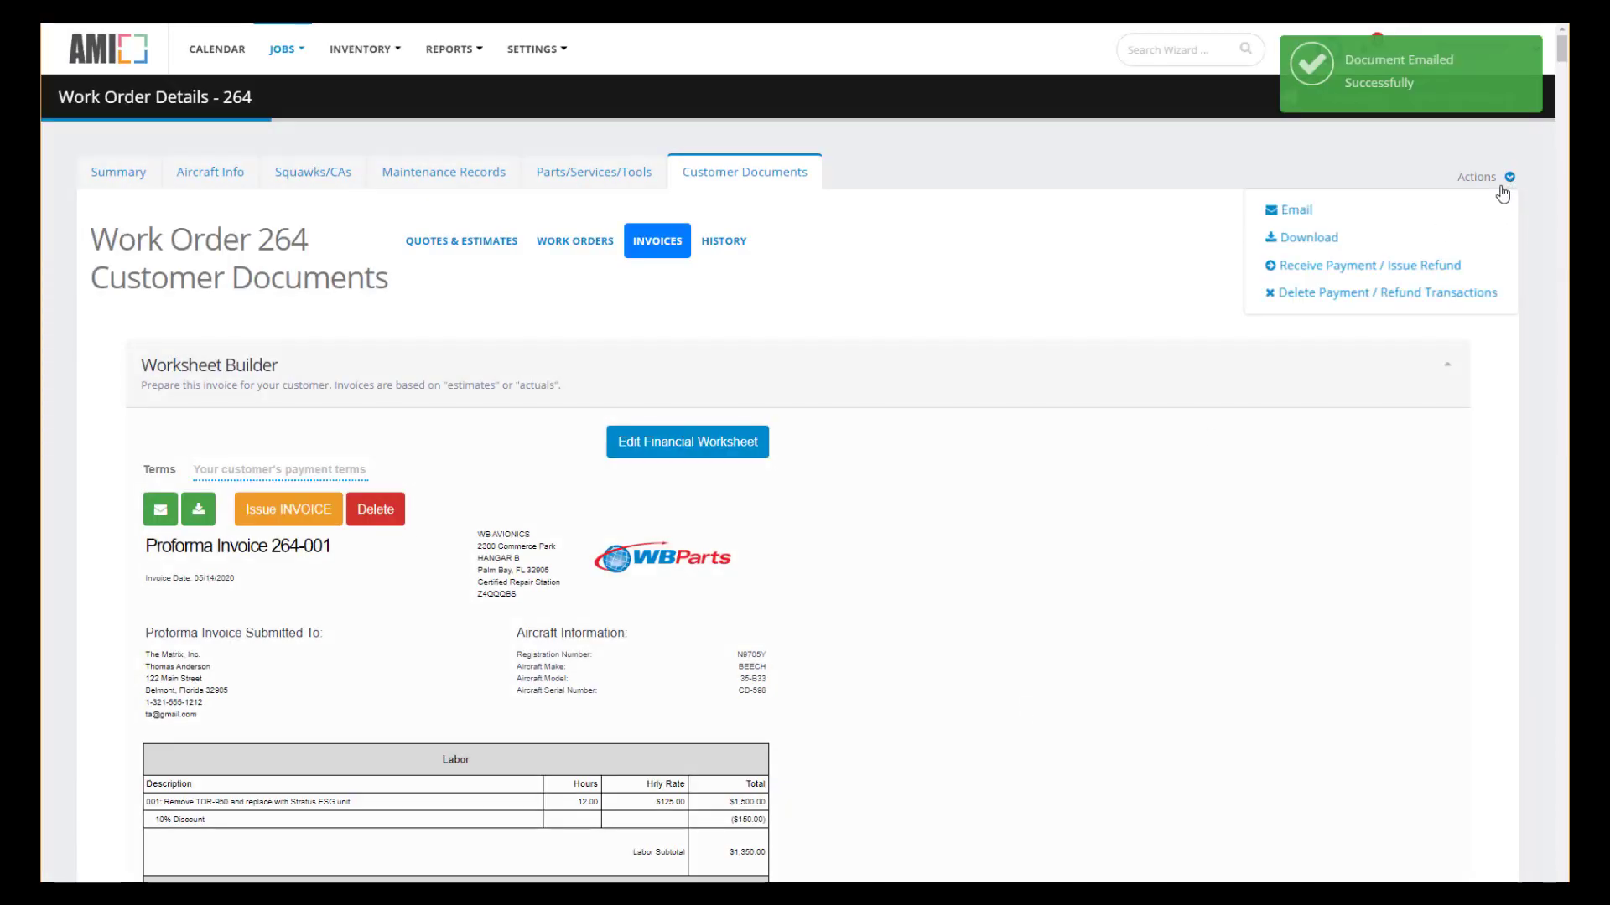
Record a 2000 payment described as 'Prepayment on Equipment' against proforma invoice 264-001.
{"action": "left_click", "coordinate": [1369, 264]}
{"action": "left_click", "coordinate": [596, 490]}
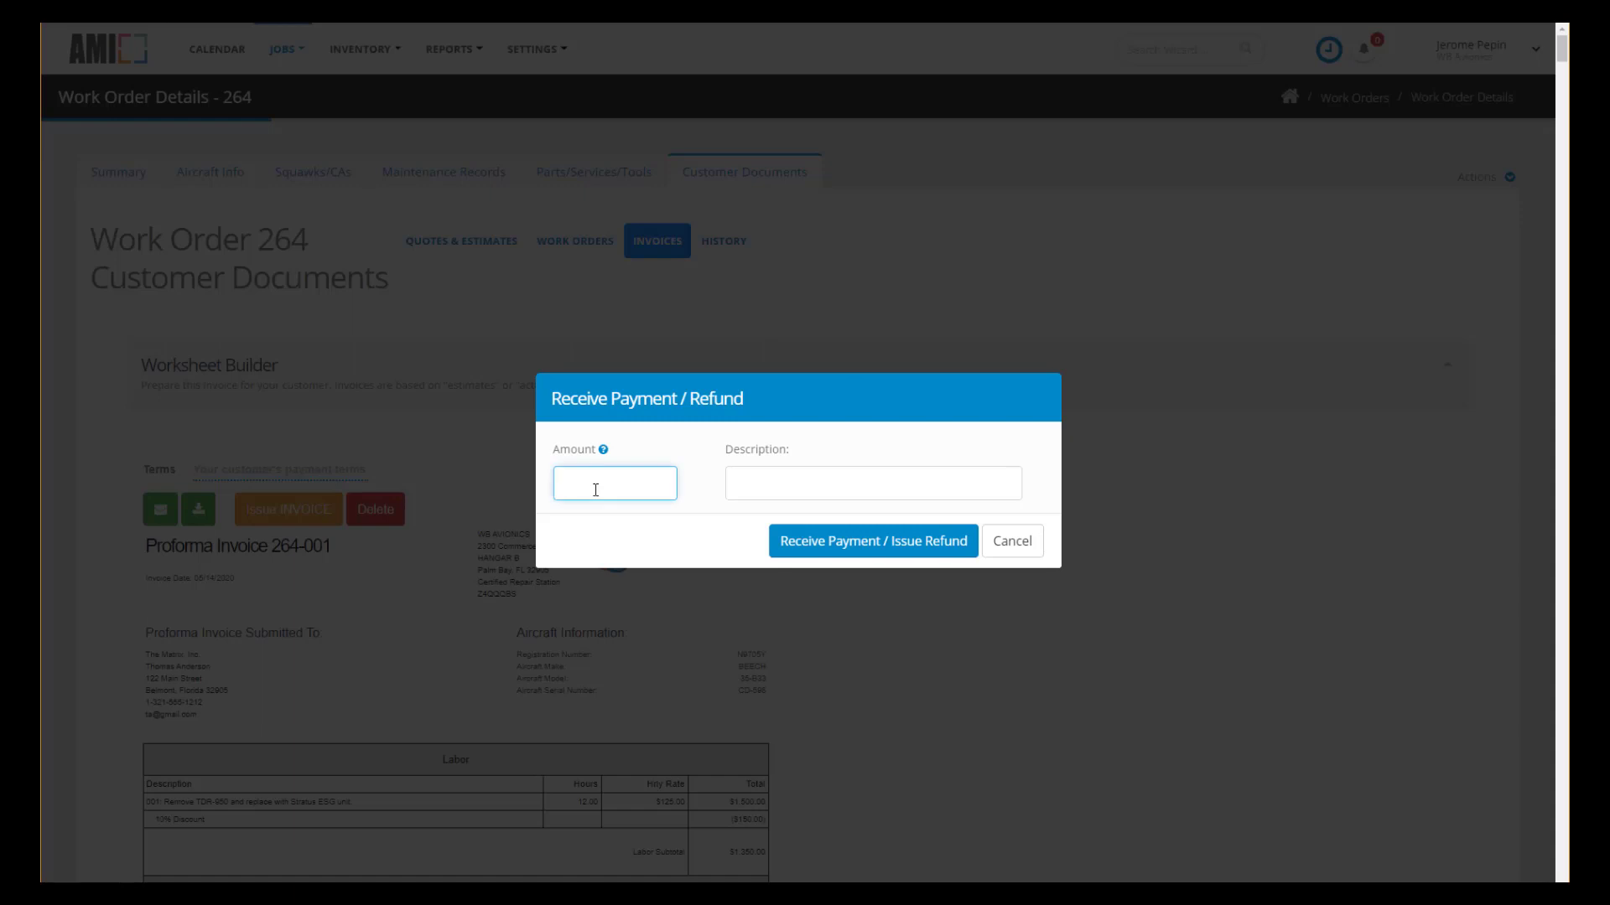
{"action": "type", "text": "2000"}
{"action": "left_click", "coordinate": [816, 487]}
{"action": "type", "text": "Deposit"}
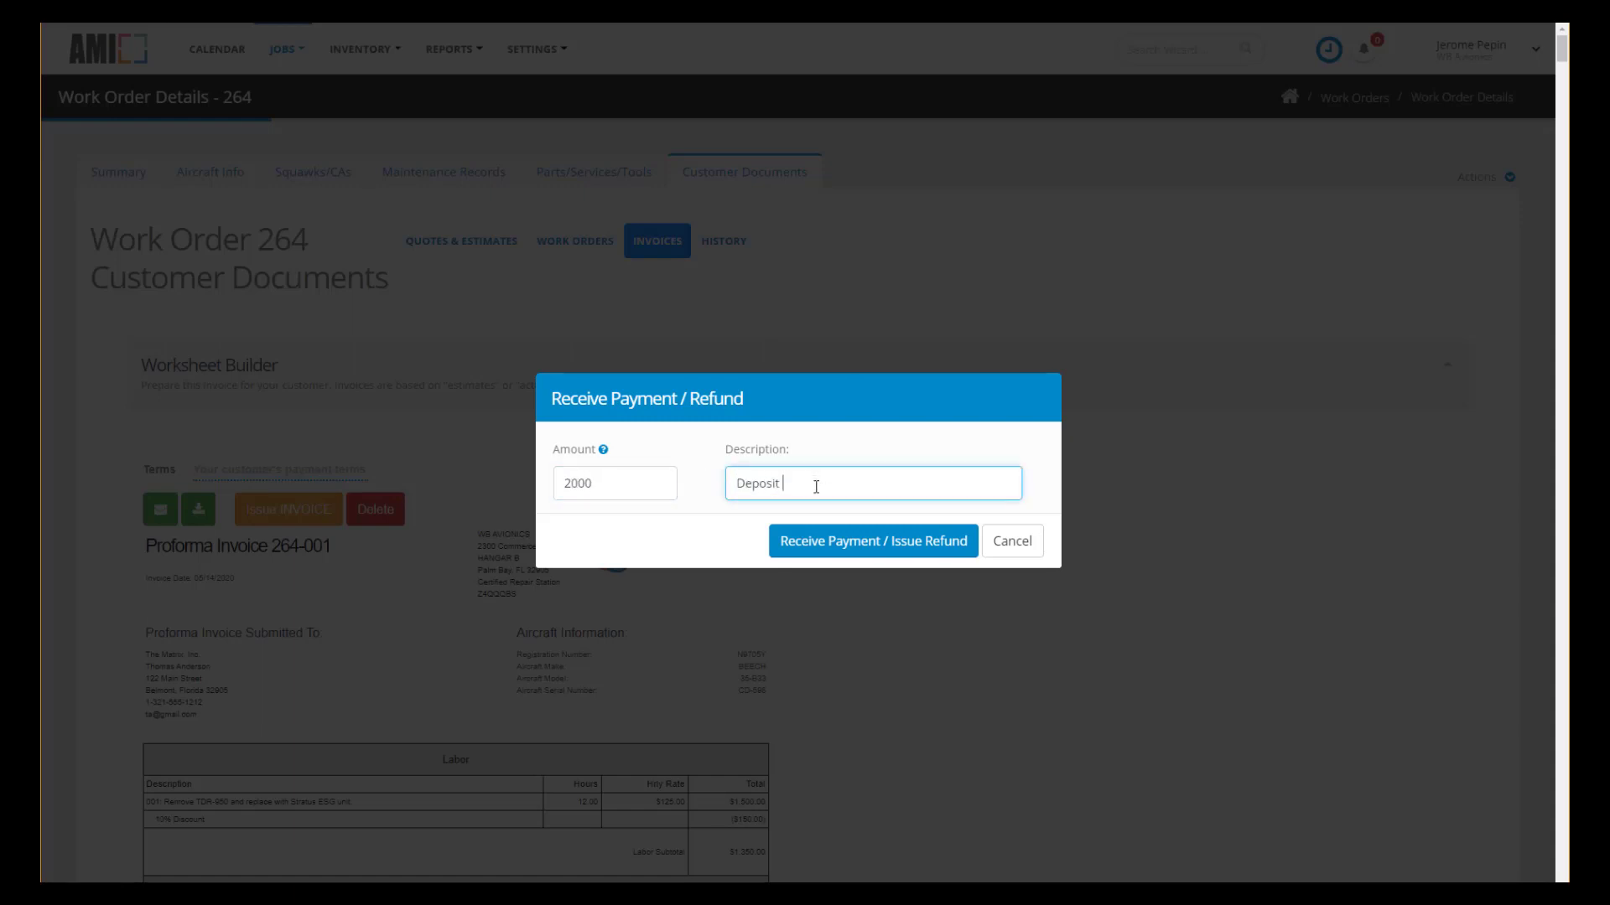
{"action": "type", "text": " on"}
{"action": "key", "text": "ctrl+BackSpace"}
{"action": "key", "text": "ctrl+BackSpace"}
{"action": "type", "text": "Prepayment on Equipment"}
{"action": "left_click", "coordinate": [908, 551]}
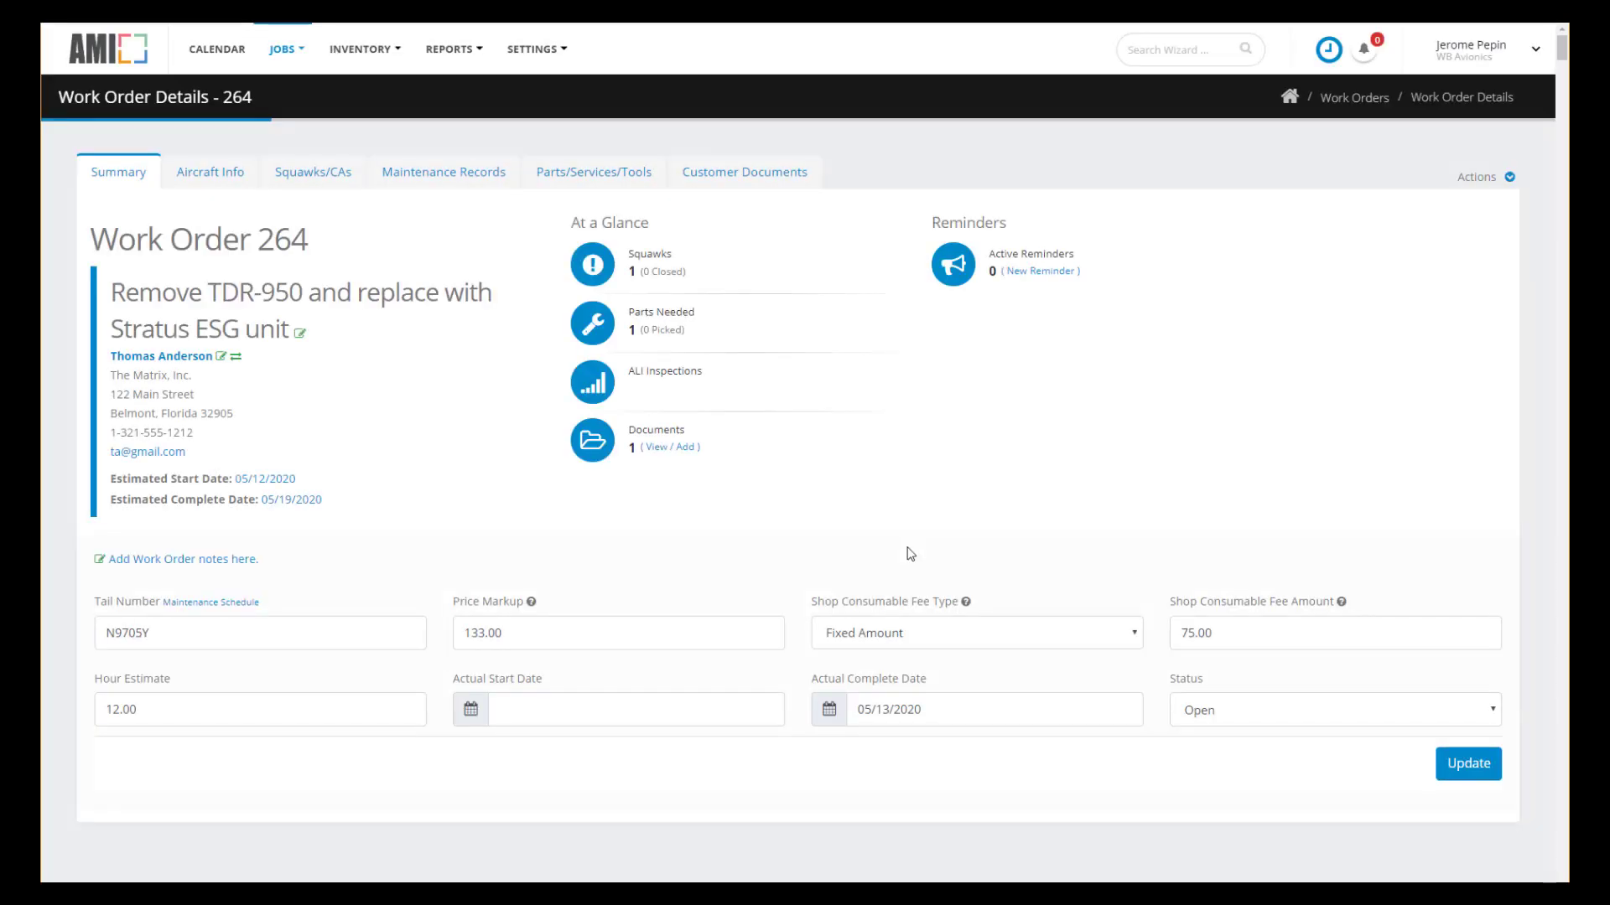
Paste squawk 001's corrective action and log 7 labor hours for the technician.
{"action": "left_click", "coordinate": [319, 182]}
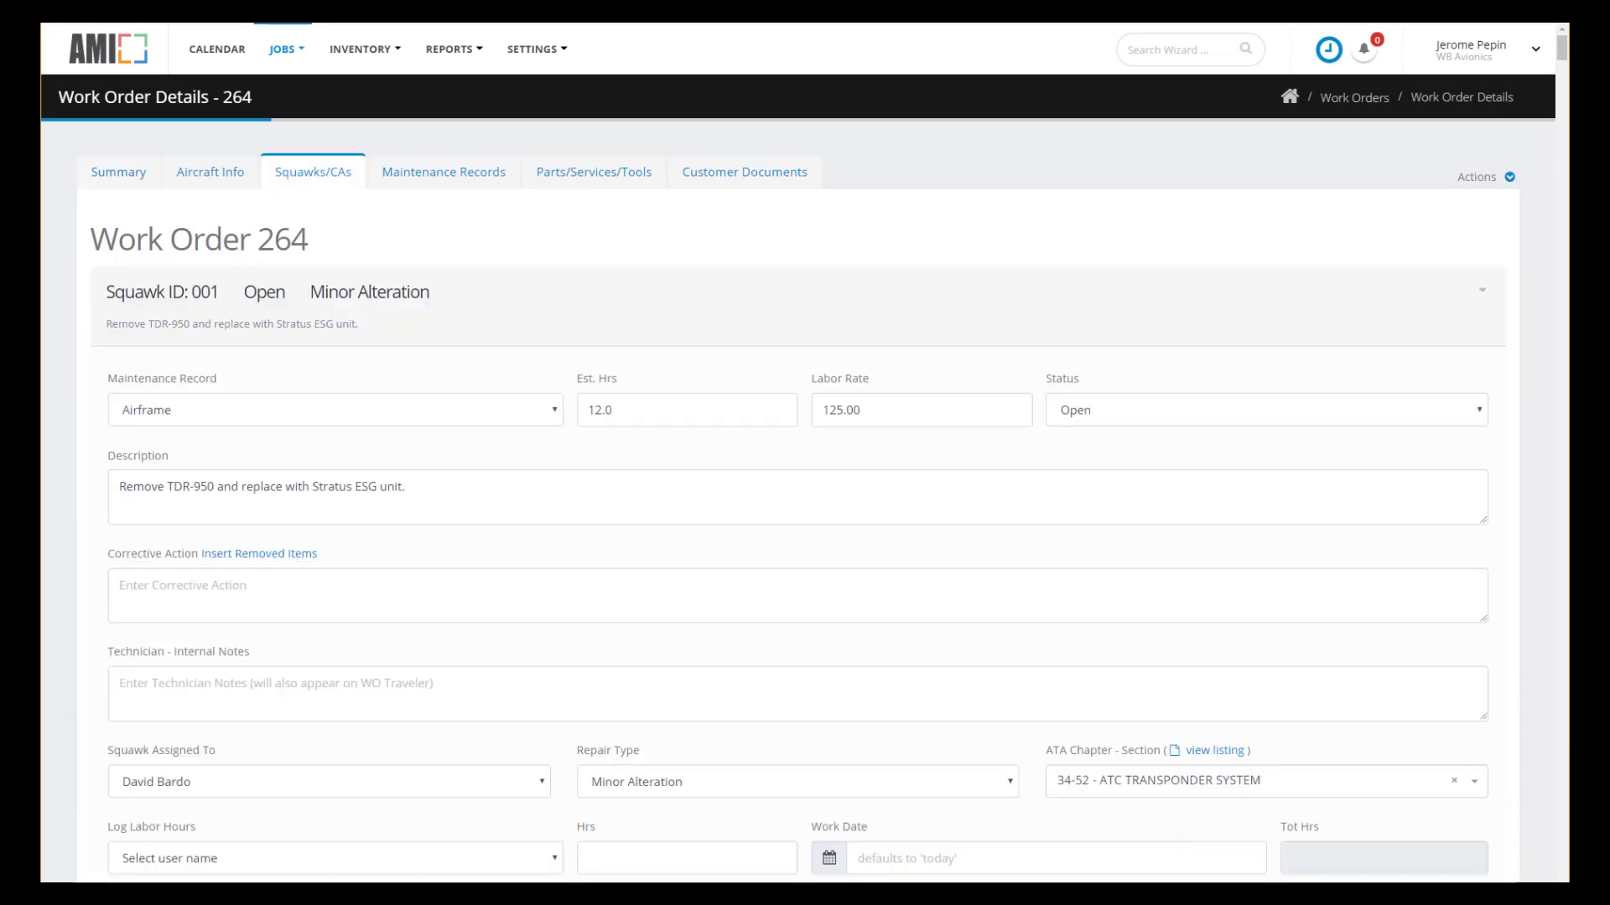
{"action": "left_click", "coordinate": [156, 592]}
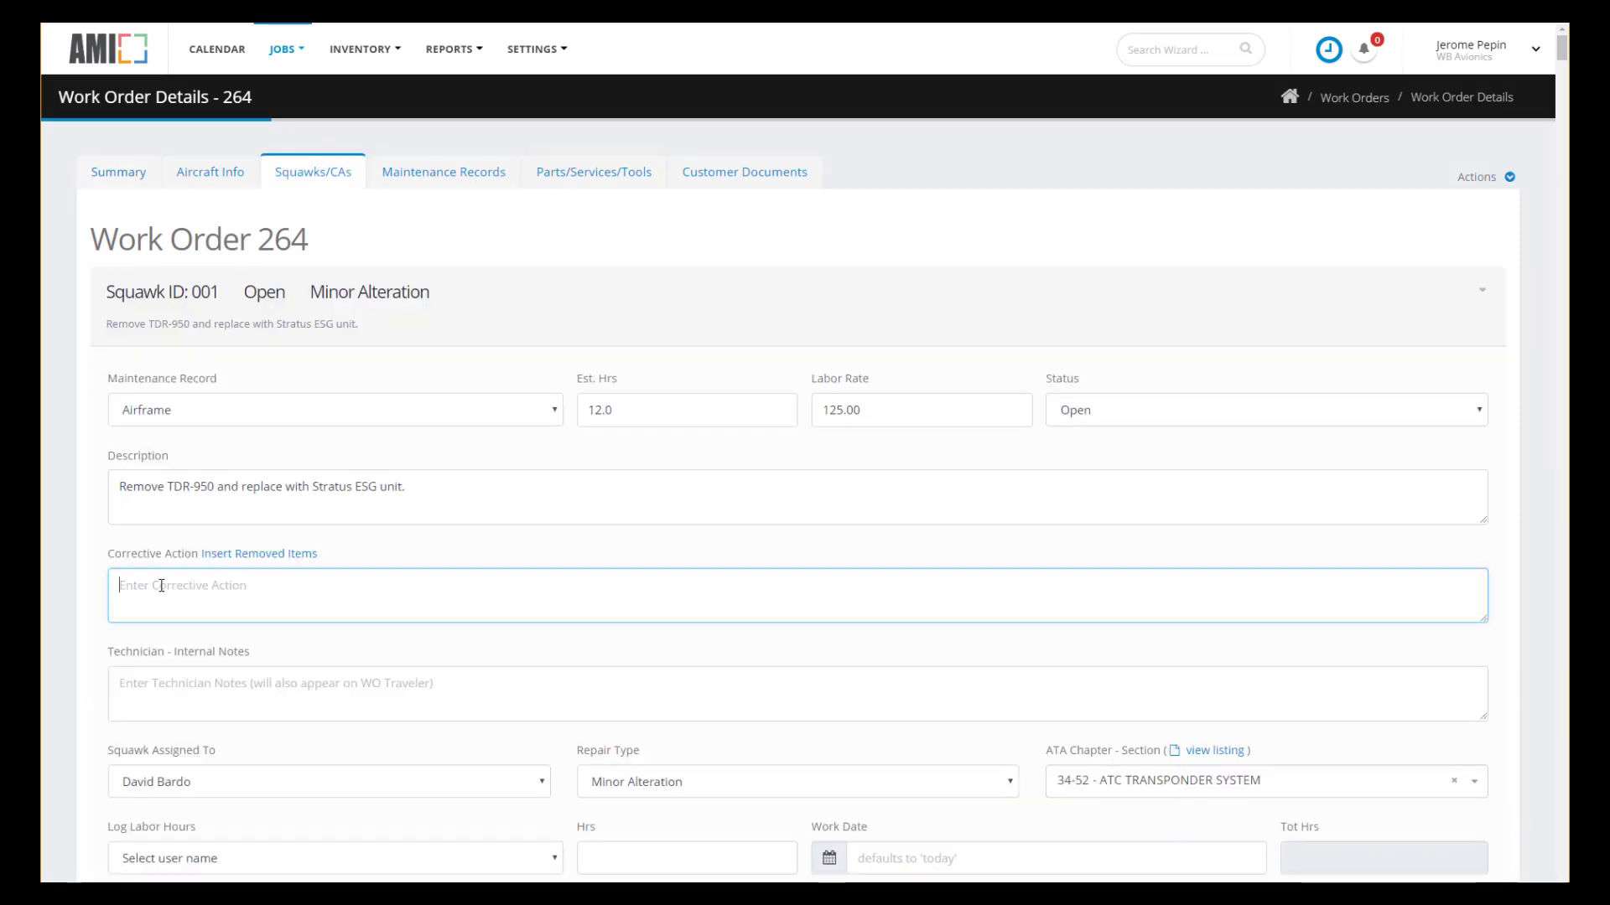
{"action": "type", "text": "REMOVED TDR-950 TRANSPONDER. INSTALLED APPAREO STRATUS ESG ADSB COMPLIANT TRANSPONDER AS FOLLOW ON TO APPROVED STC, AND IAW APPROVED IM. THIS INSTALLATION IS A MINOR ALTERATION PER FAA MEMO. NO CHANGE IN WEIGHT AND BALANCE REPORTED (NEGLIGIBLE DIFFERENCE)."}
{"action": "scroll", "coordinate": [312, 839], "scroll_direction": "down", "scroll_amount": 1}
{"action": "left_click", "coordinate": [302, 780]}
{"action": "left_click", "coordinate": [233, 822]}
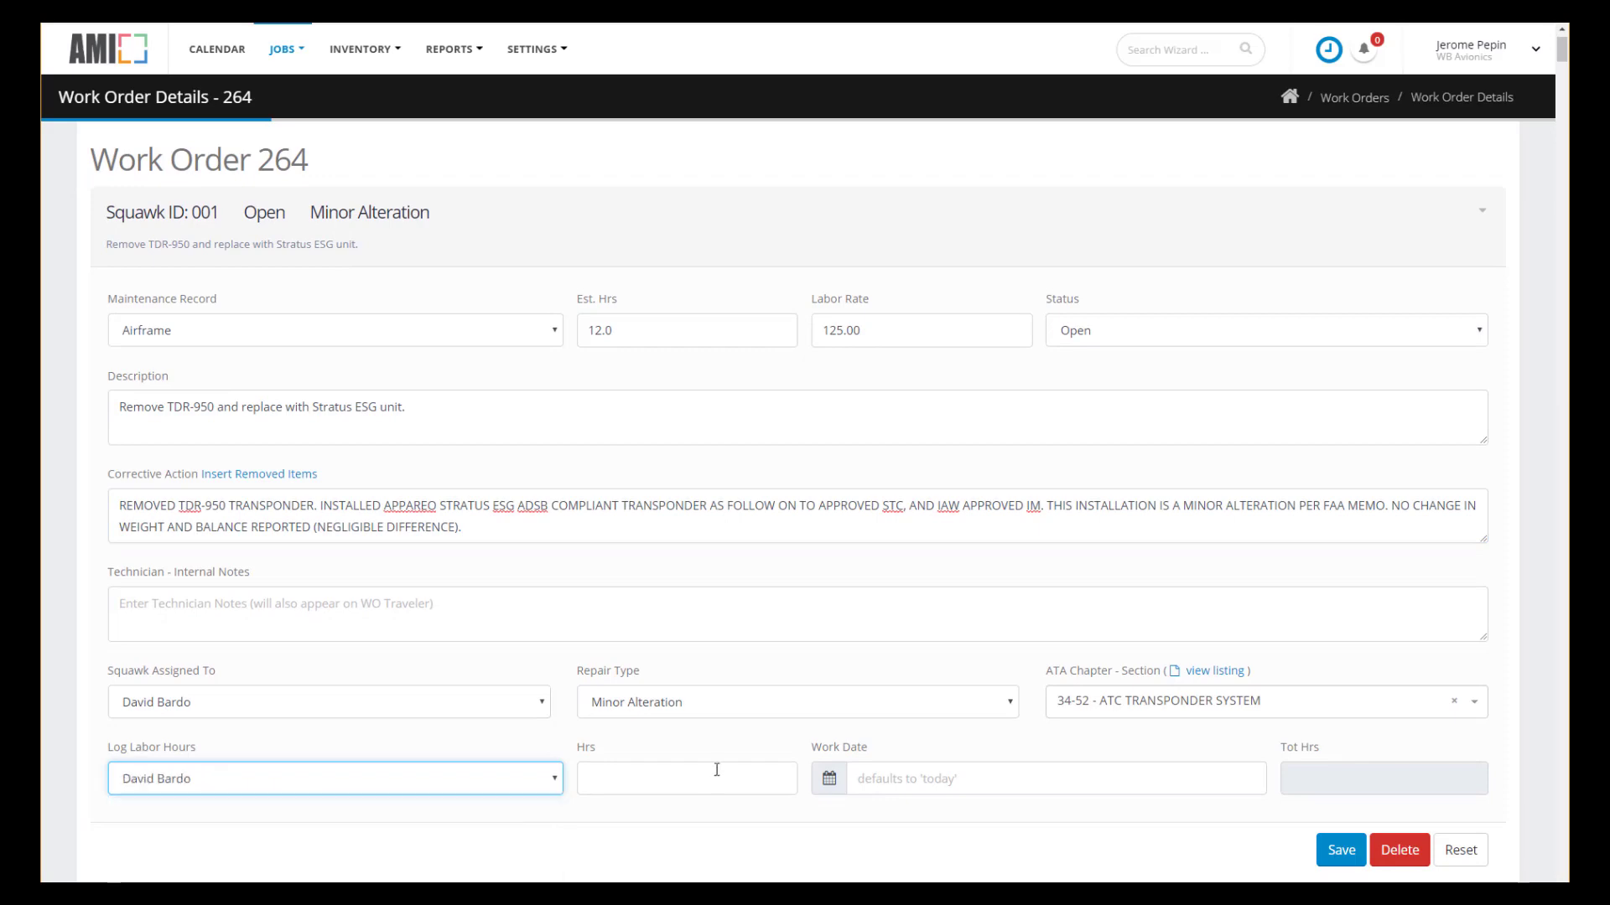
{"action": "left_click", "coordinate": [711, 780]}
{"action": "type", "text": "7"}
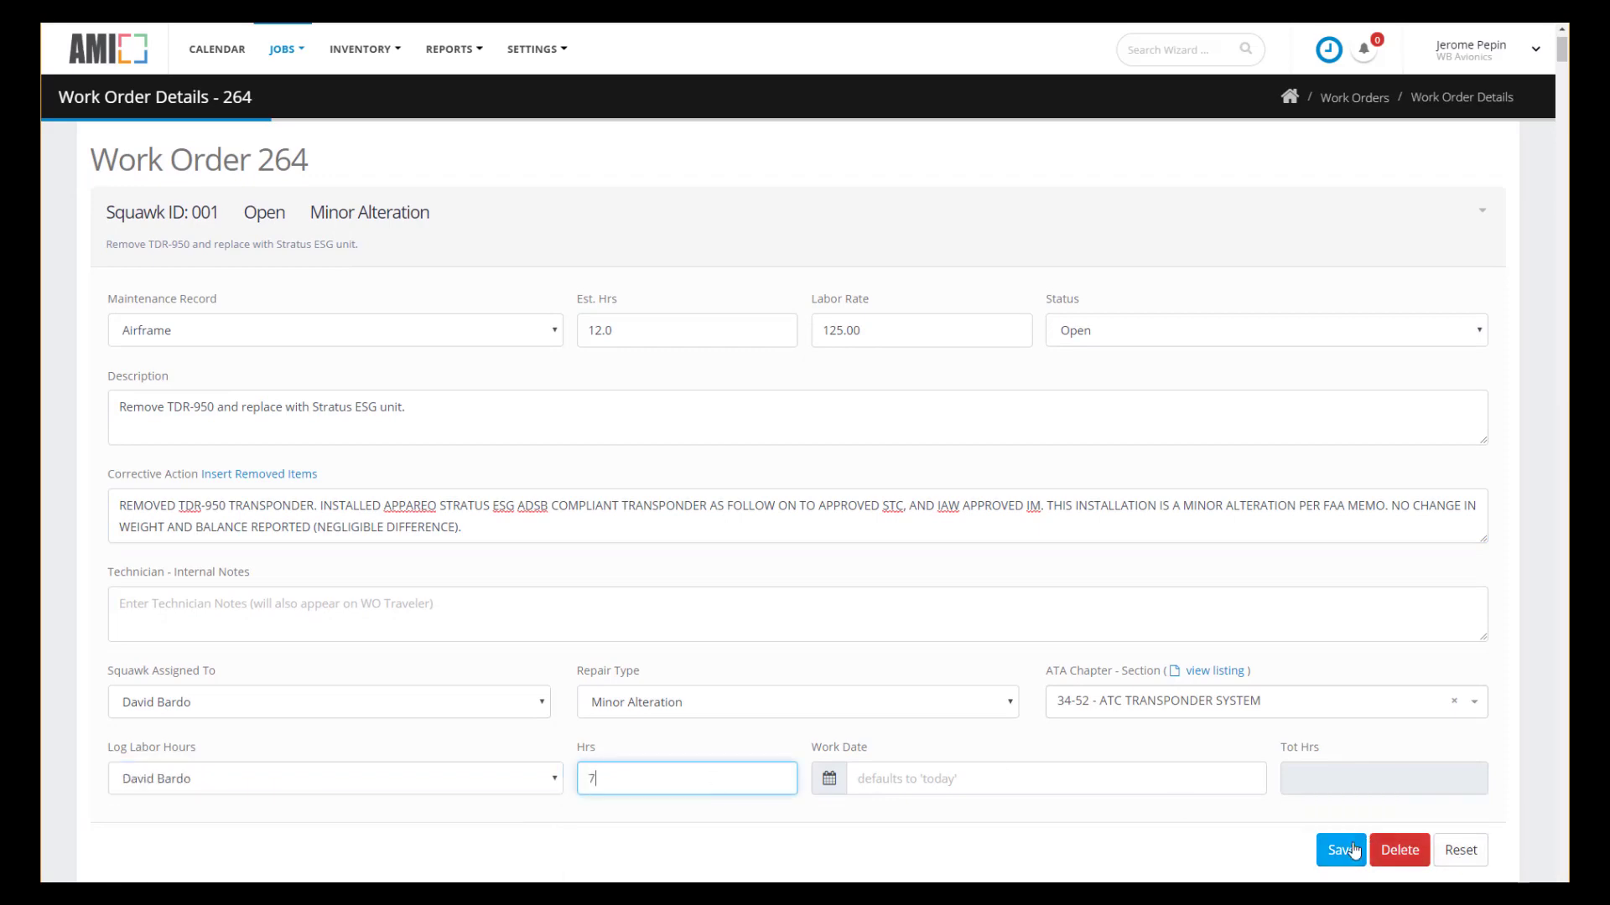
{"action": "left_click", "coordinate": [1344, 851]}
{"action": "left_click", "coordinate": [621, 174]}
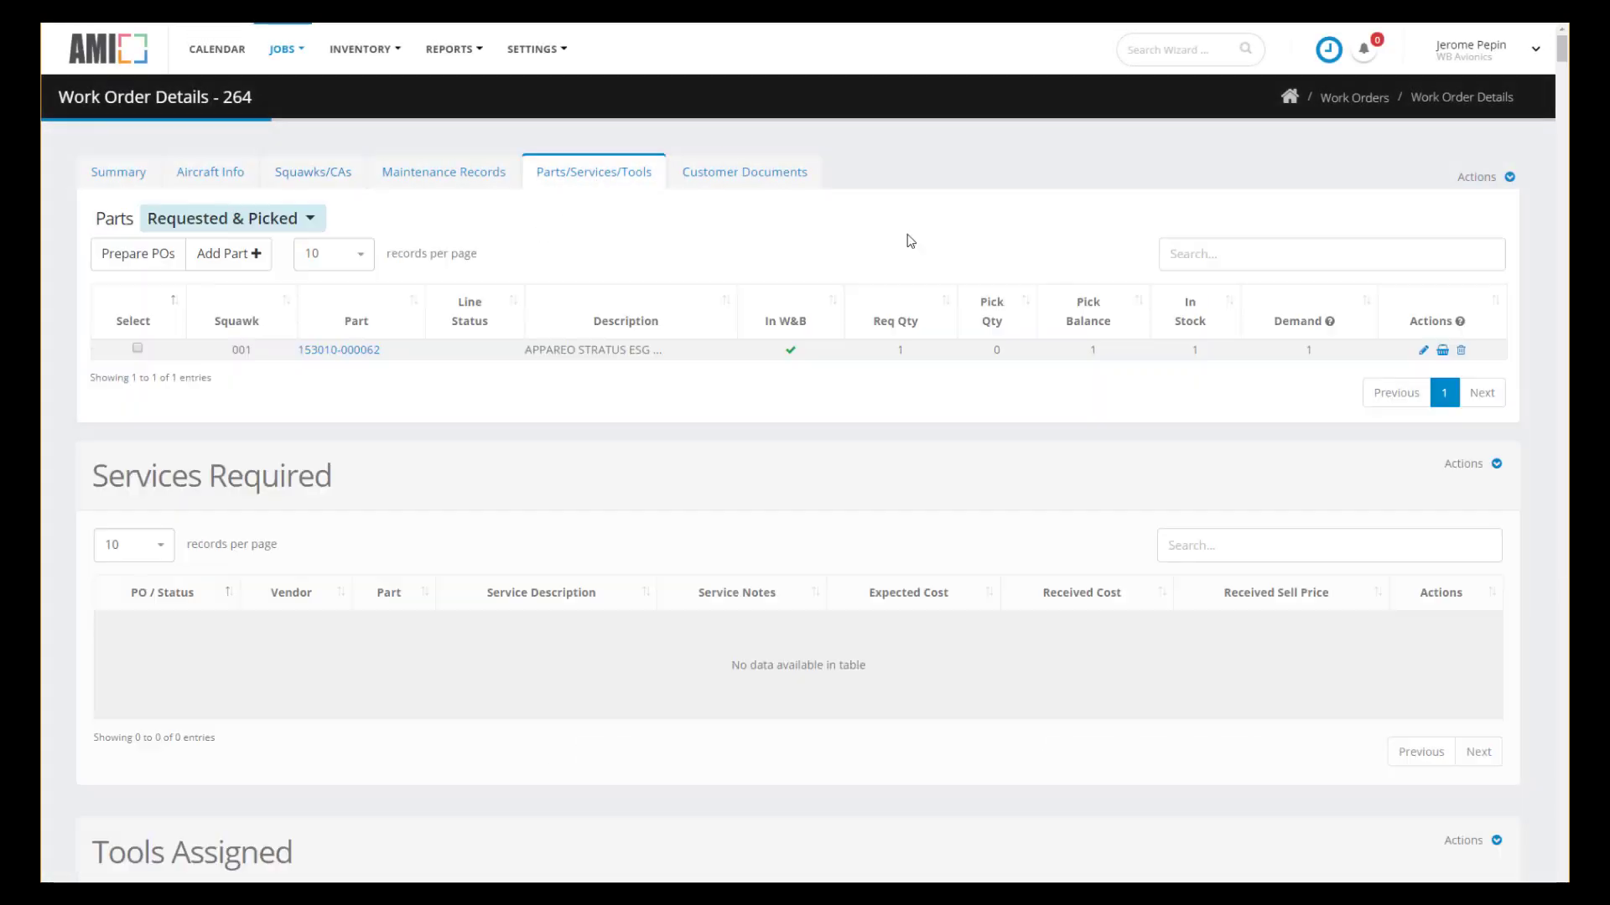
{"action": "left_click", "coordinate": [1442, 351]}
{"action": "left_click", "coordinate": [142, 475]}
{"action": "type", "text": "1"}
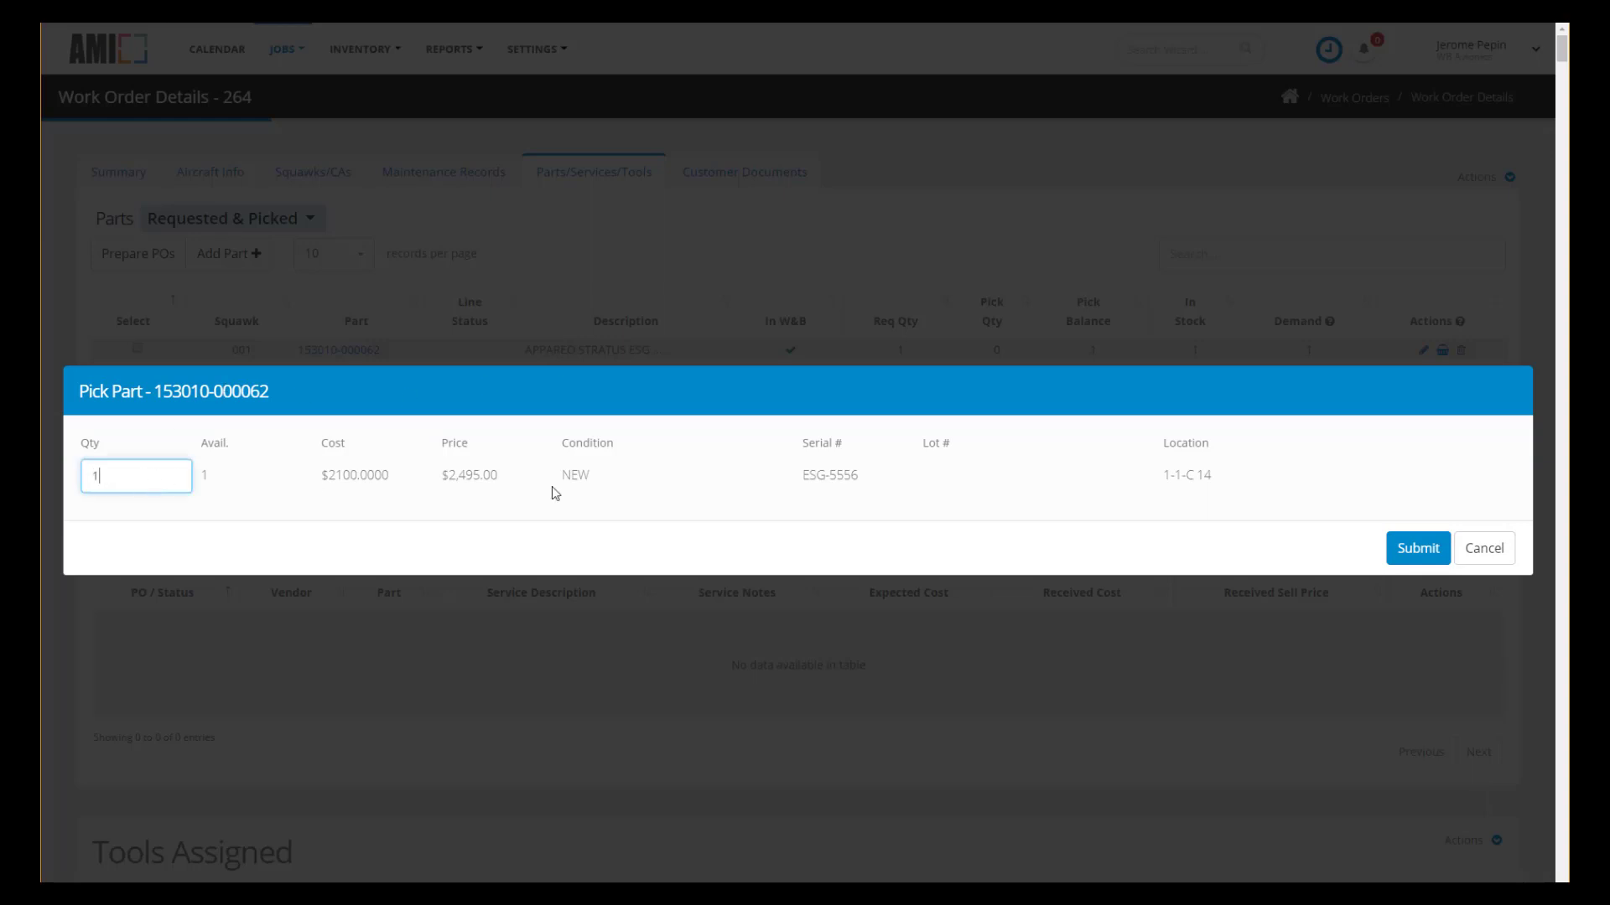
{"action": "left_click", "coordinate": [1431, 557]}
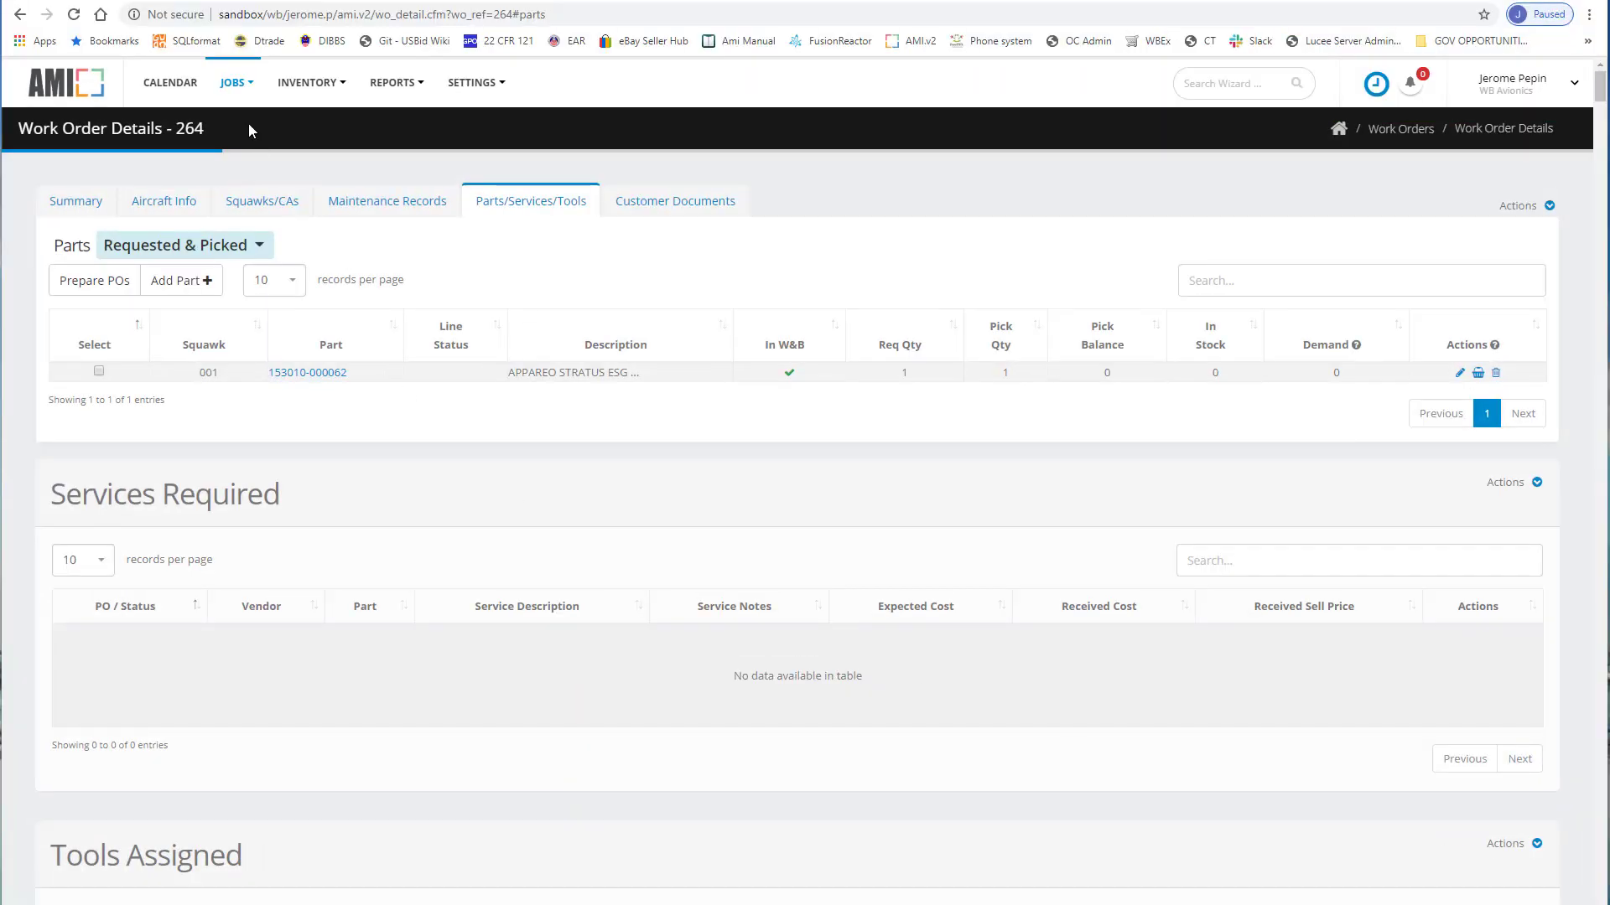
{"action": "left_click", "coordinate": [235, 82]}
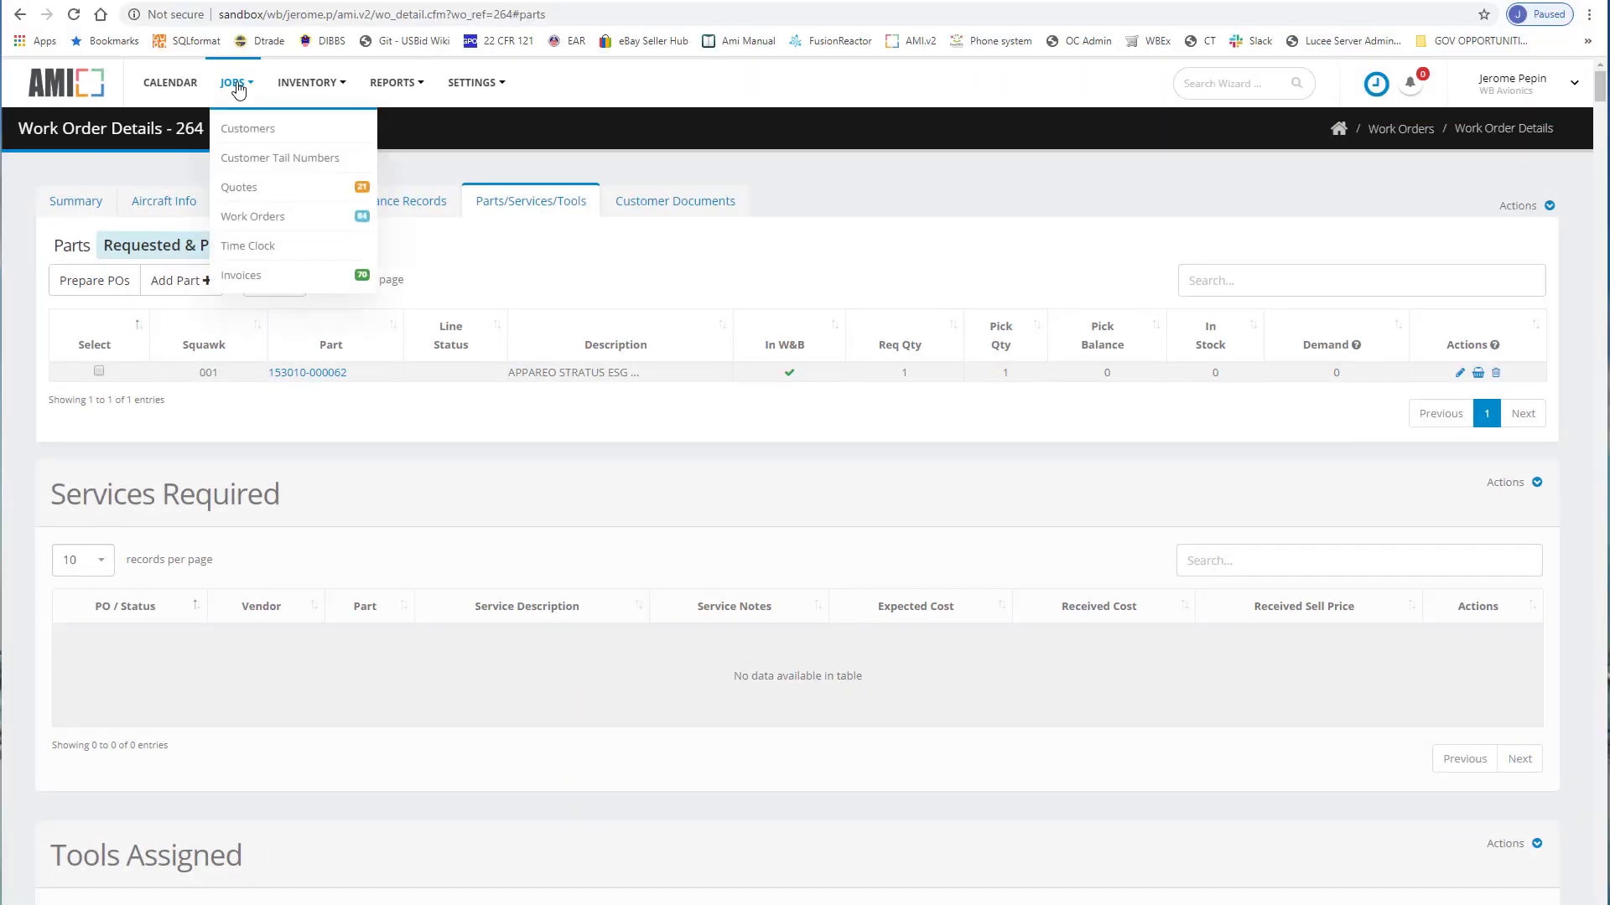
Open invoice 264-001 from the JOBS Invoices list.
{"action": "left_click", "coordinate": [240, 277]}
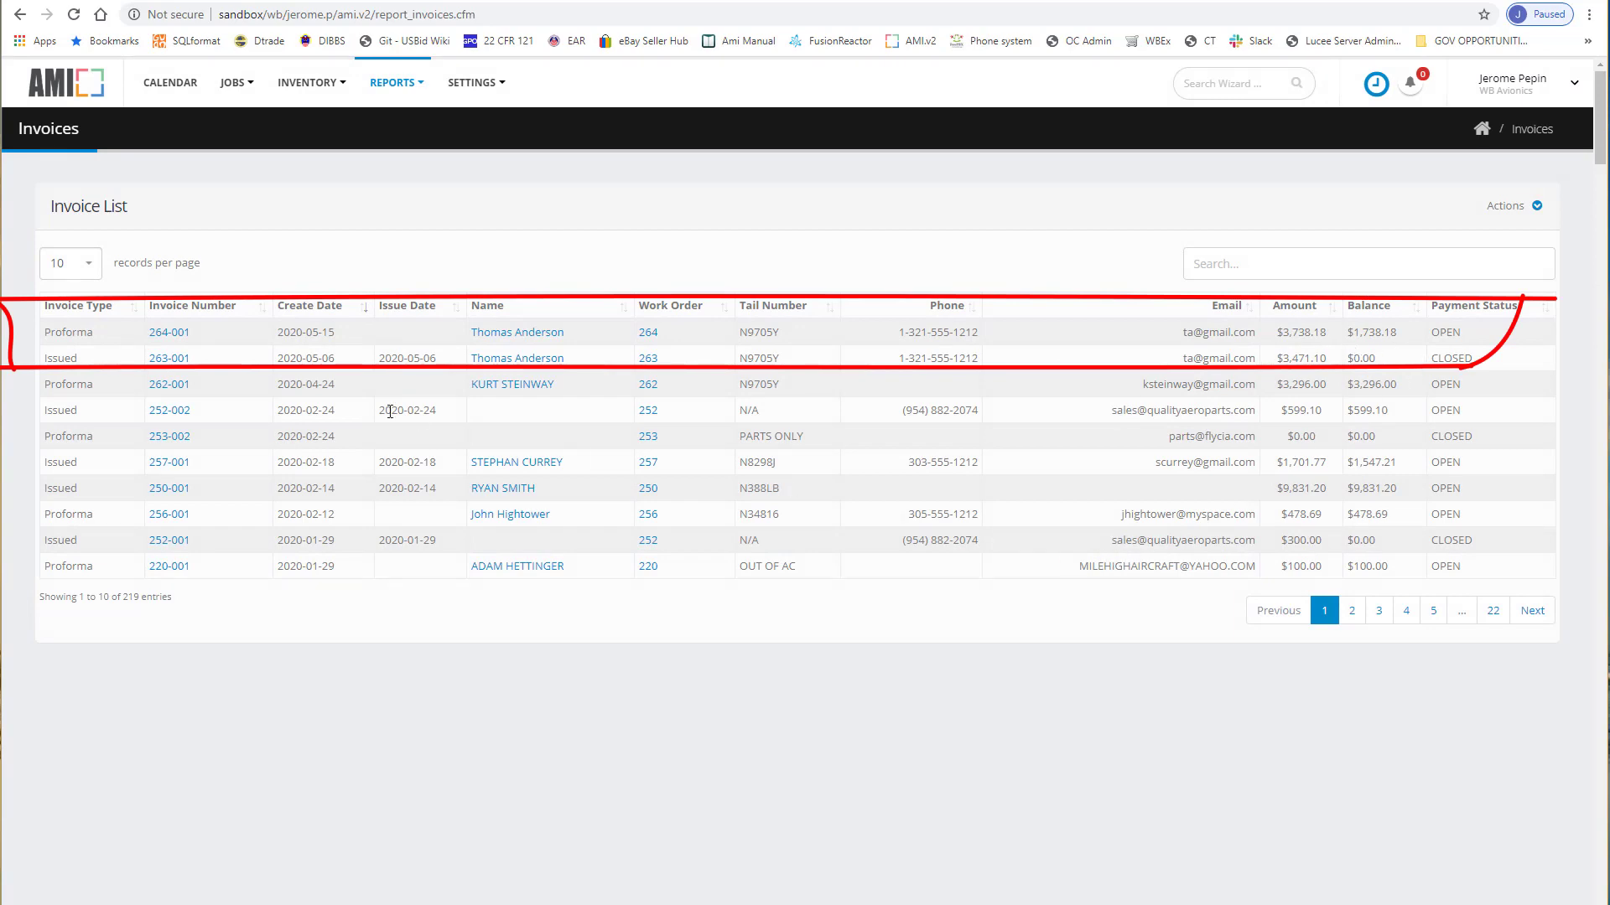
{"action": "left_click", "coordinate": [178, 334]}
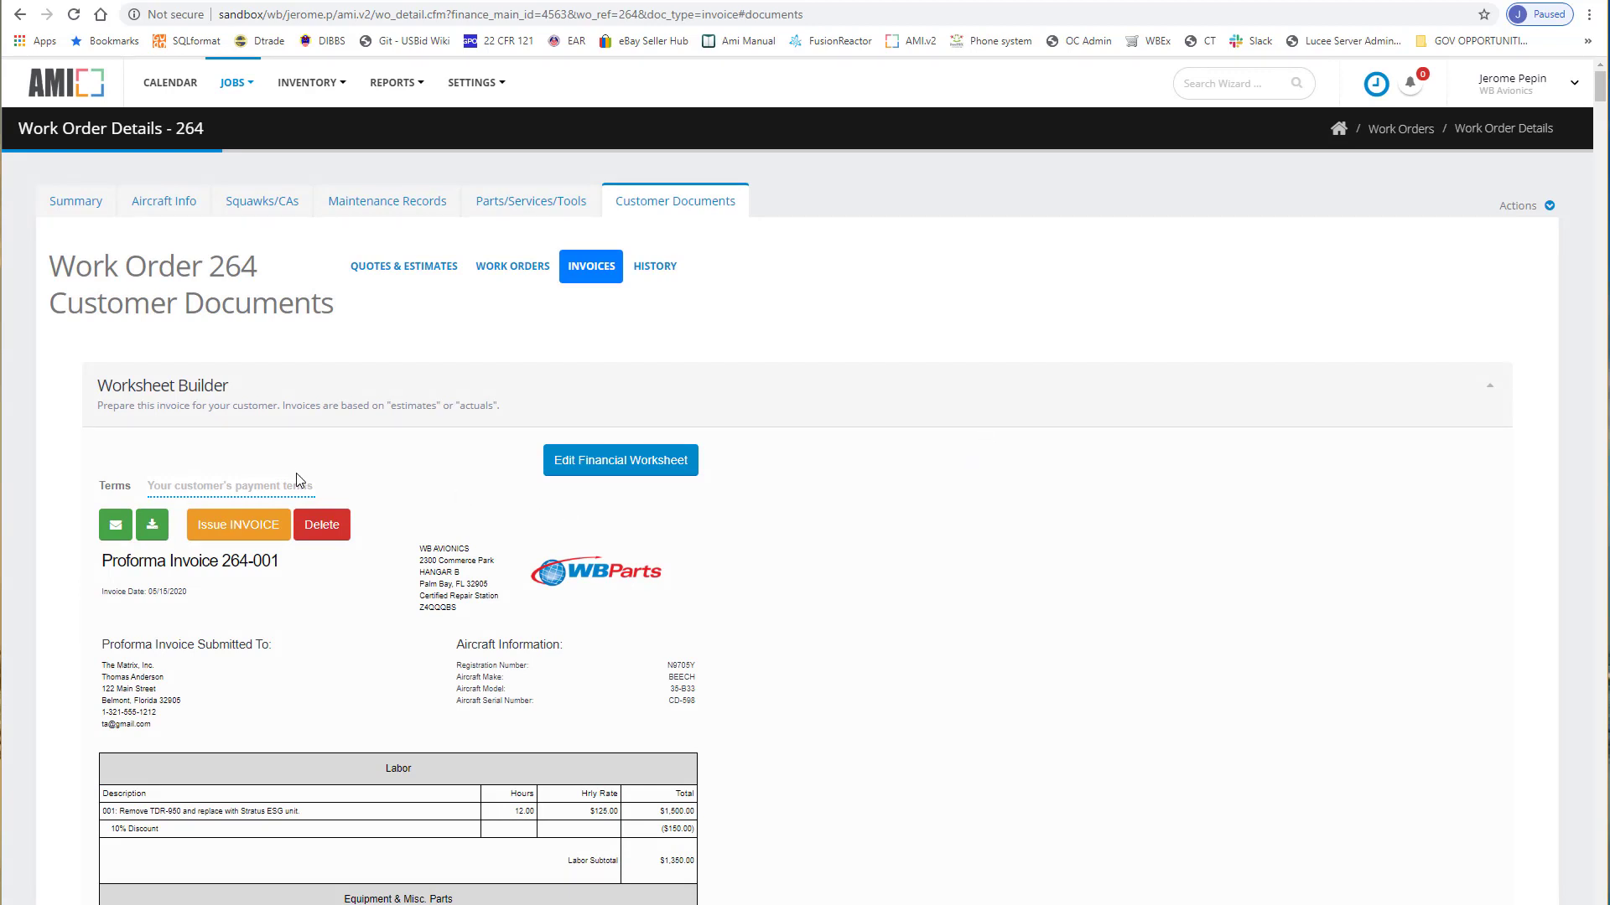
{"action": "scroll", "coordinate": [301, 476], "scroll_direction": "down", "scroll_amount": 5}
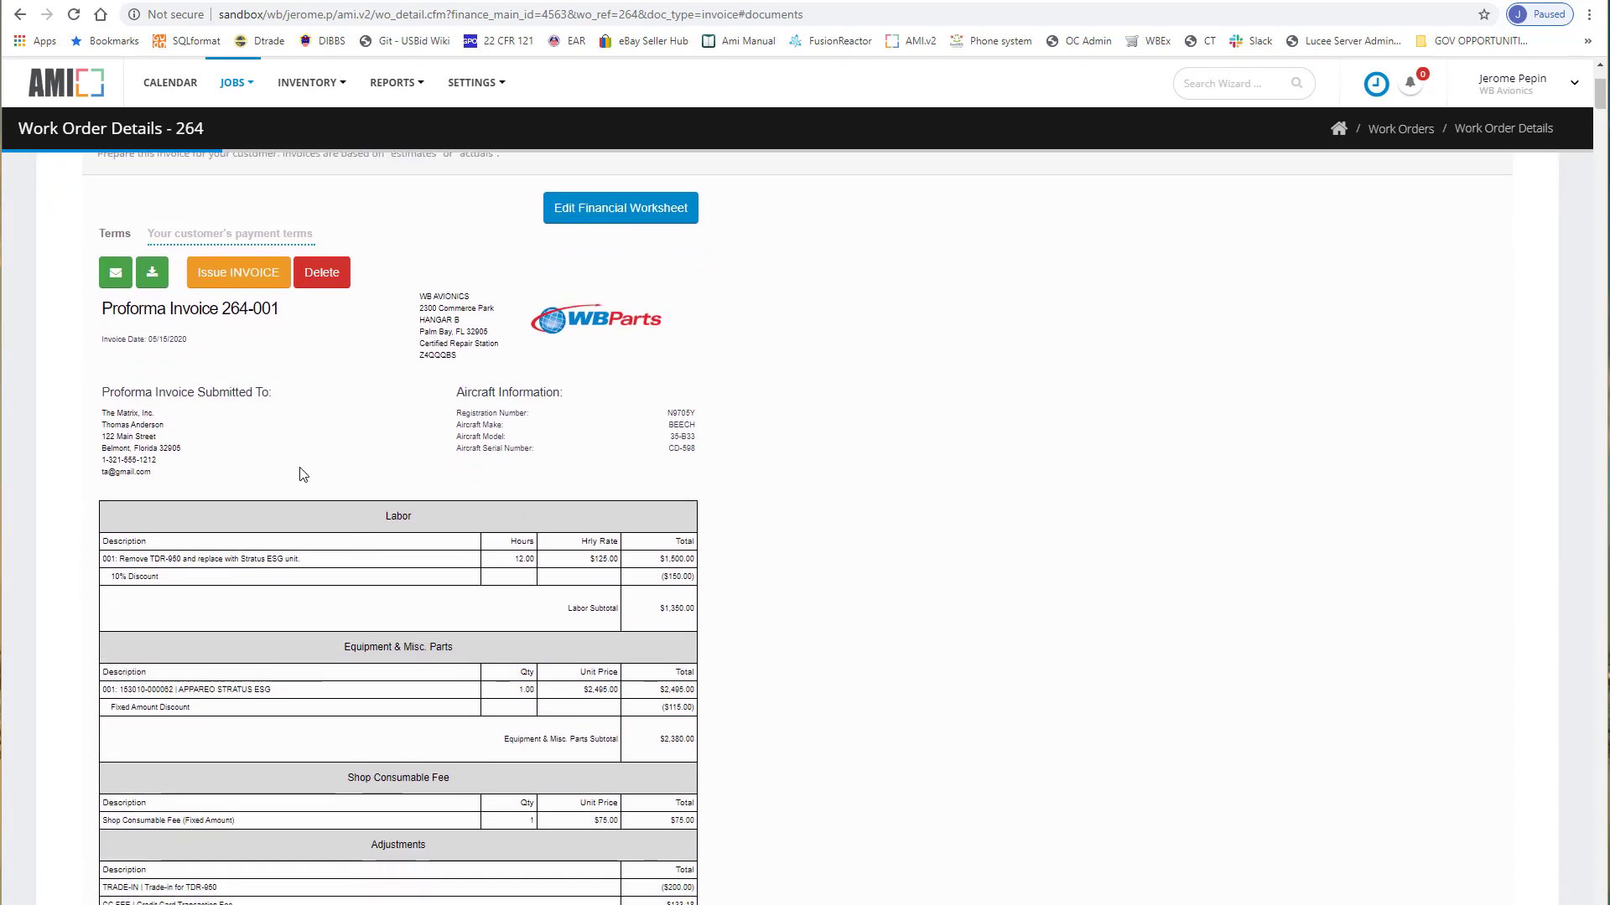
{"action": "scroll", "coordinate": [303, 475], "scroll_direction": "down", "scroll_amount": 1}
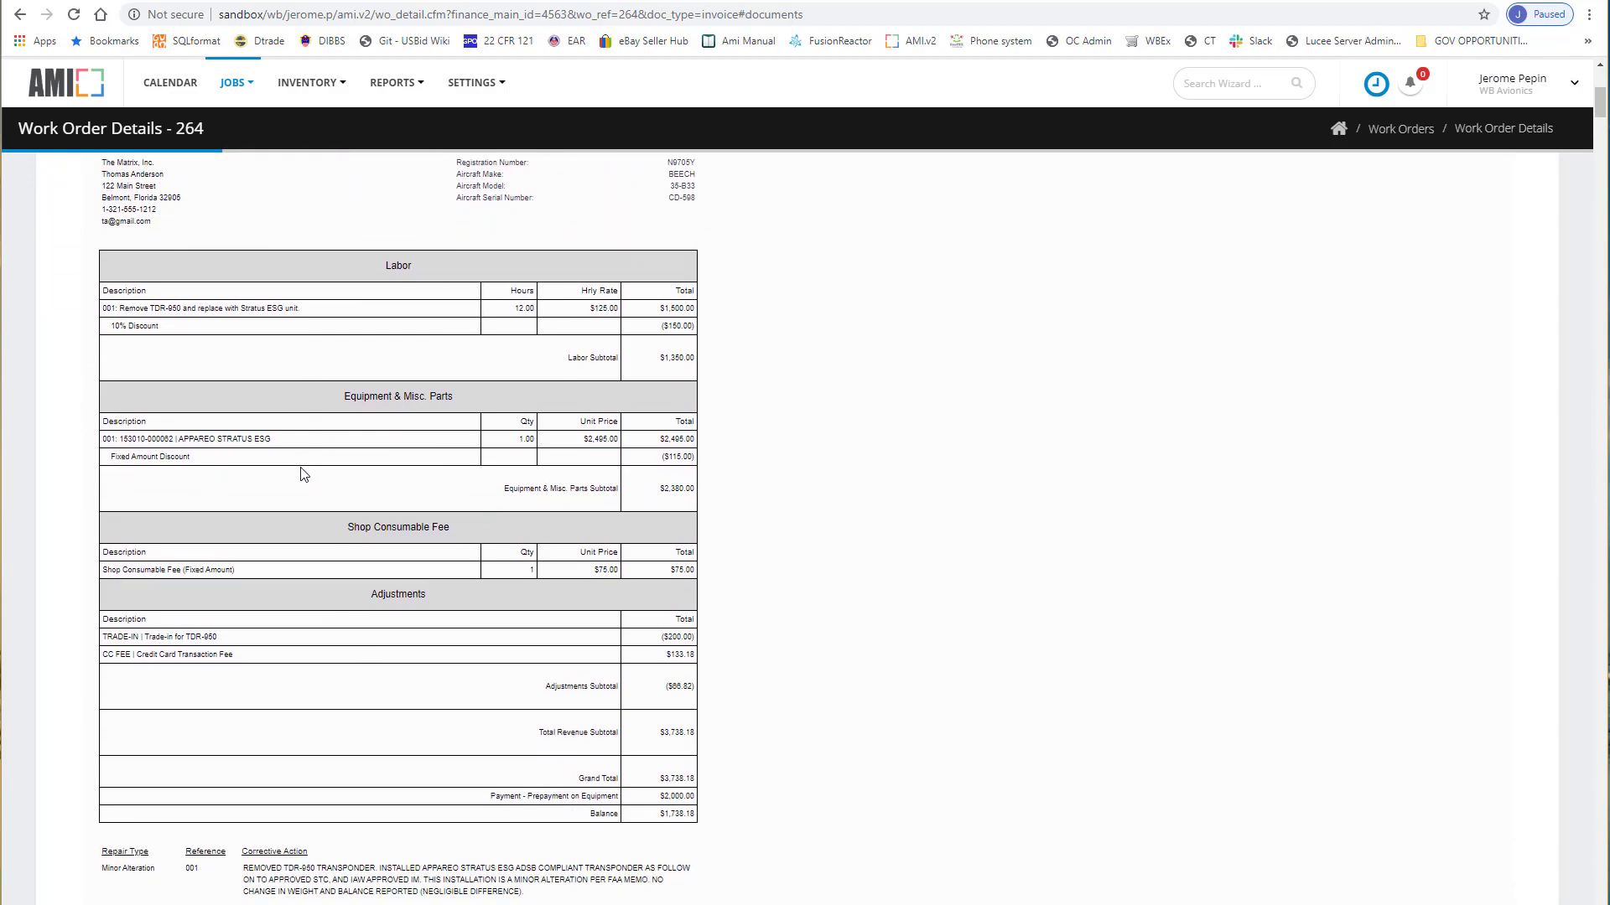
{"action": "scroll", "coordinate": [303, 475], "scroll_direction": "up", "scroll_amount": 7}
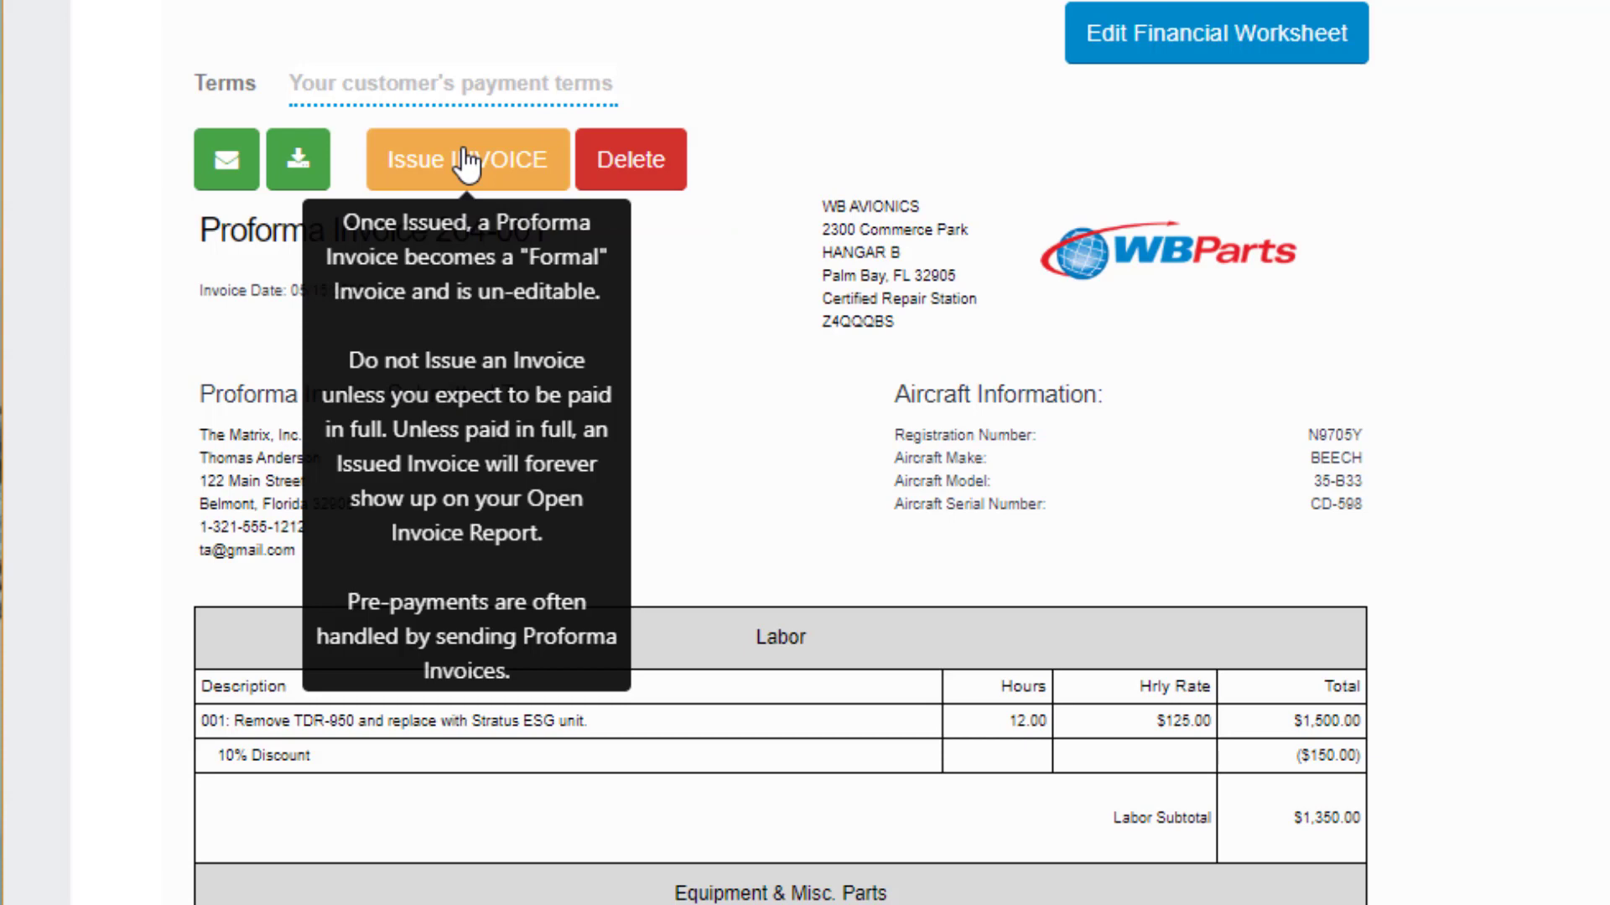
Set terms to 'Due on Receipt', issue Invoice 264-001, and review its downloaded PDF.
{"action": "type", "text": "Due on Receipt"}
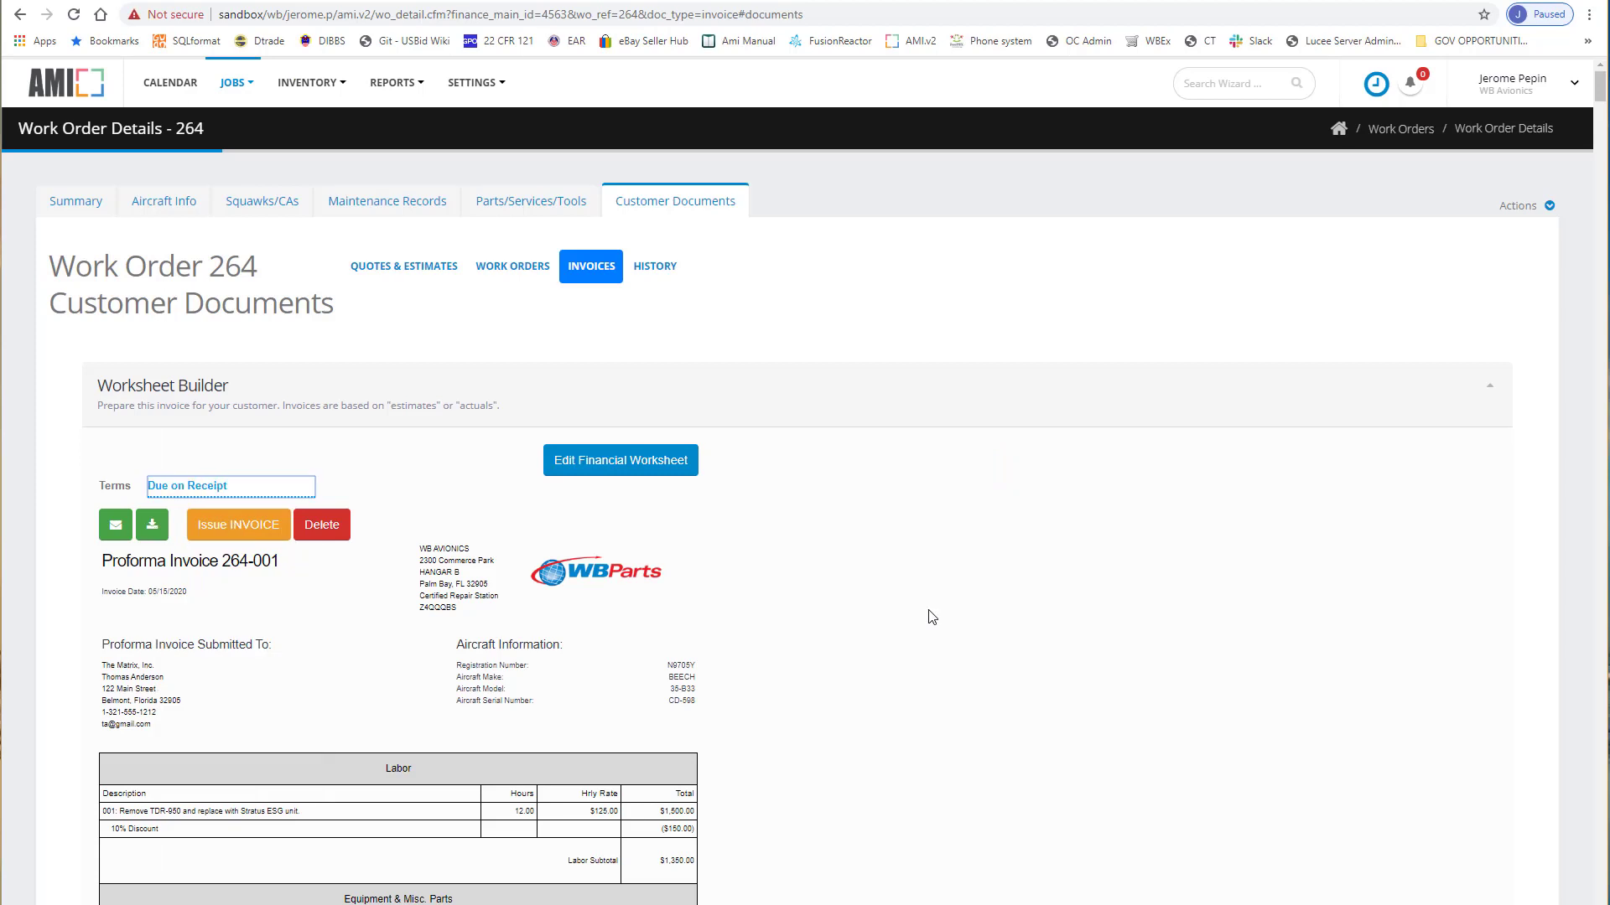
{"action": "left_click", "coordinate": [242, 526]}
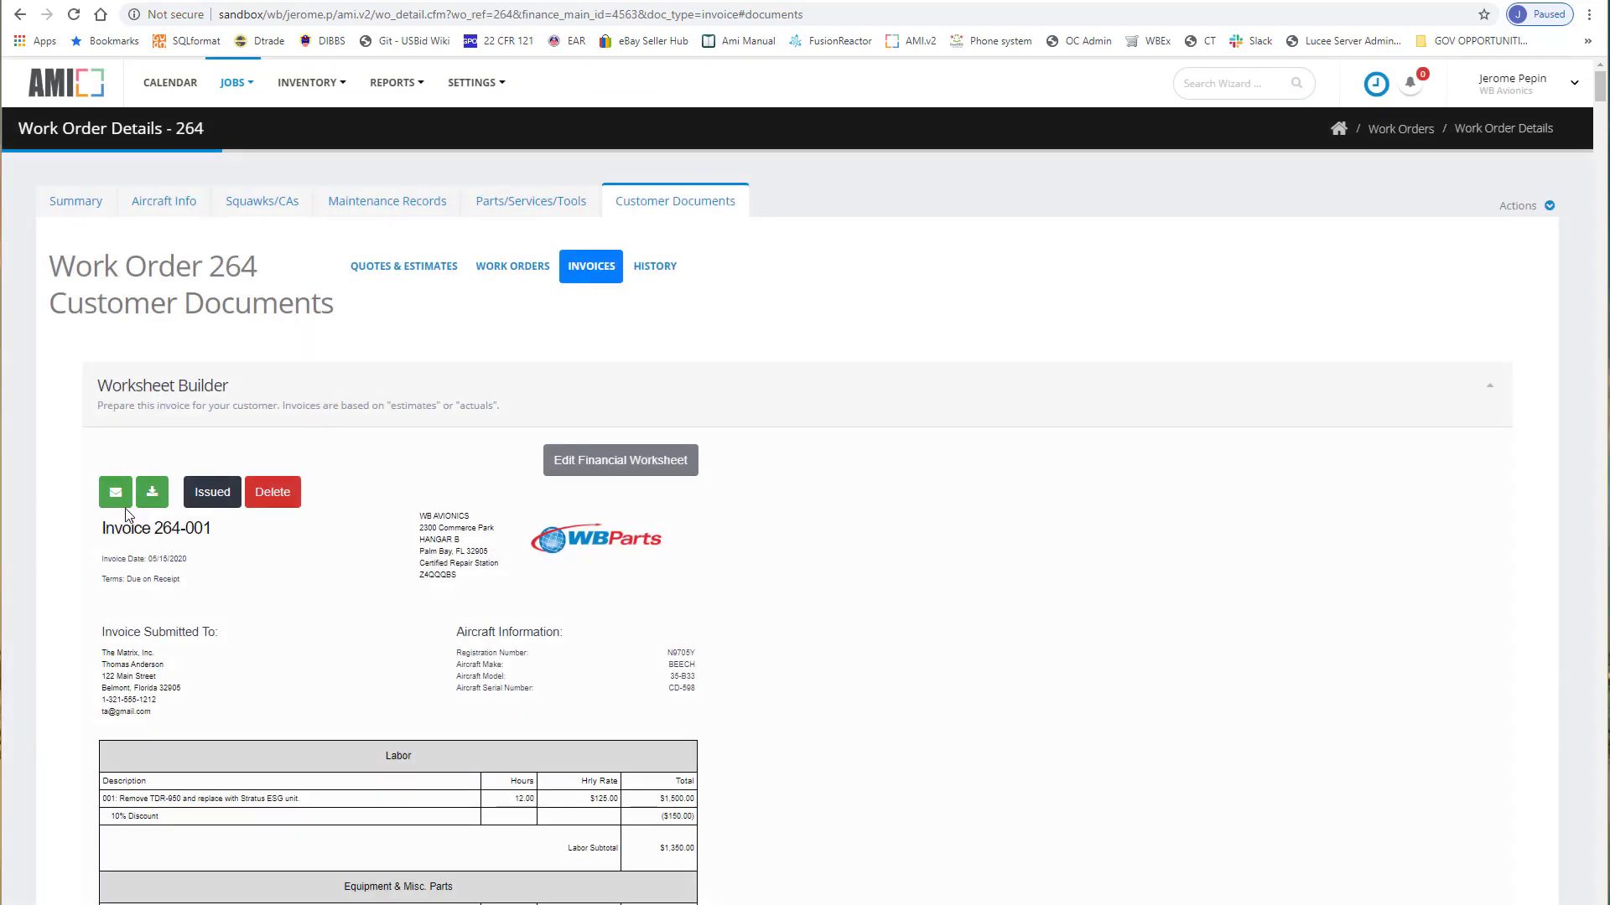
{"action": "left_click", "coordinate": [150, 495]}
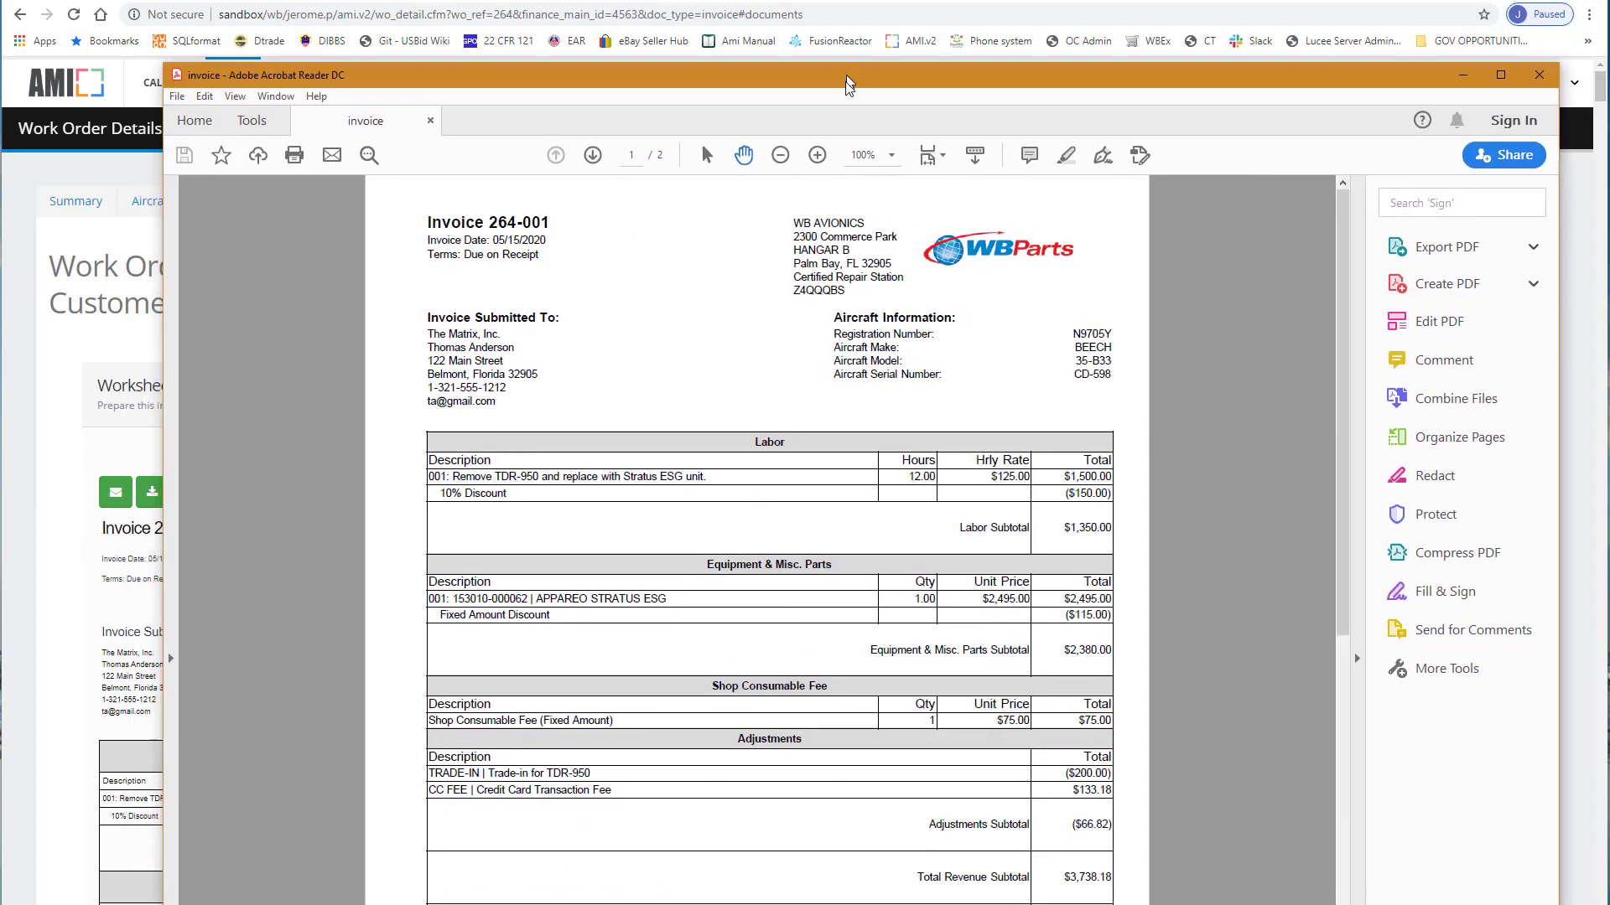
{"action": "left_click_drag", "start_coordinate": [848, 84], "coordinate": [836, 39]}
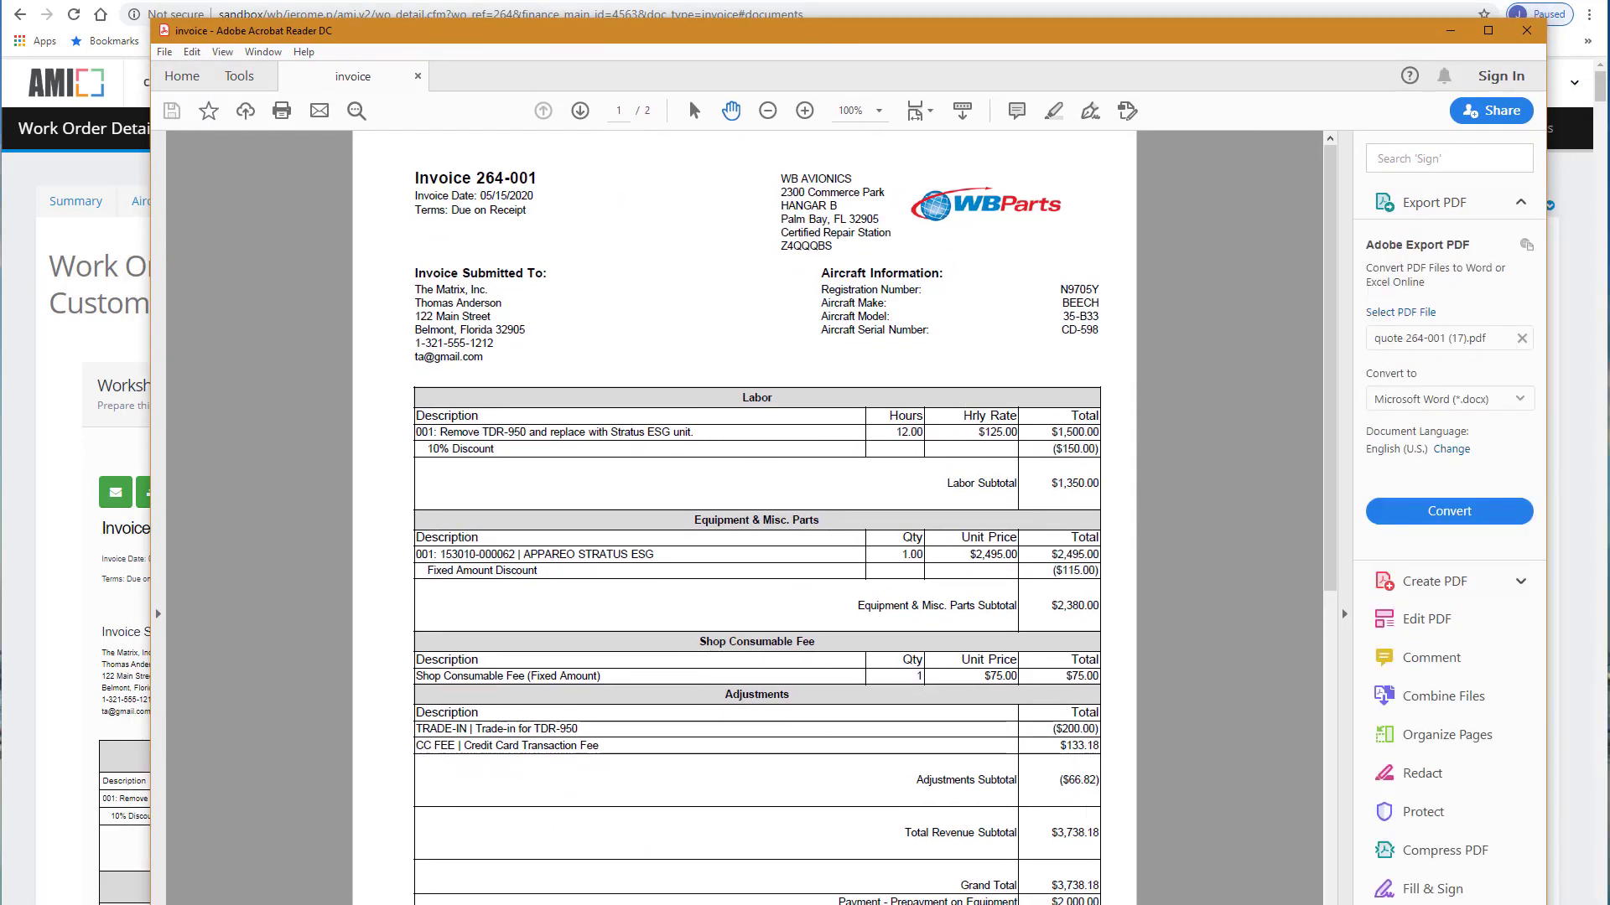
{"action": "left_click", "coordinate": [1527, 30]}
{"action": "left_click", "coordinate": [1549, 206]}
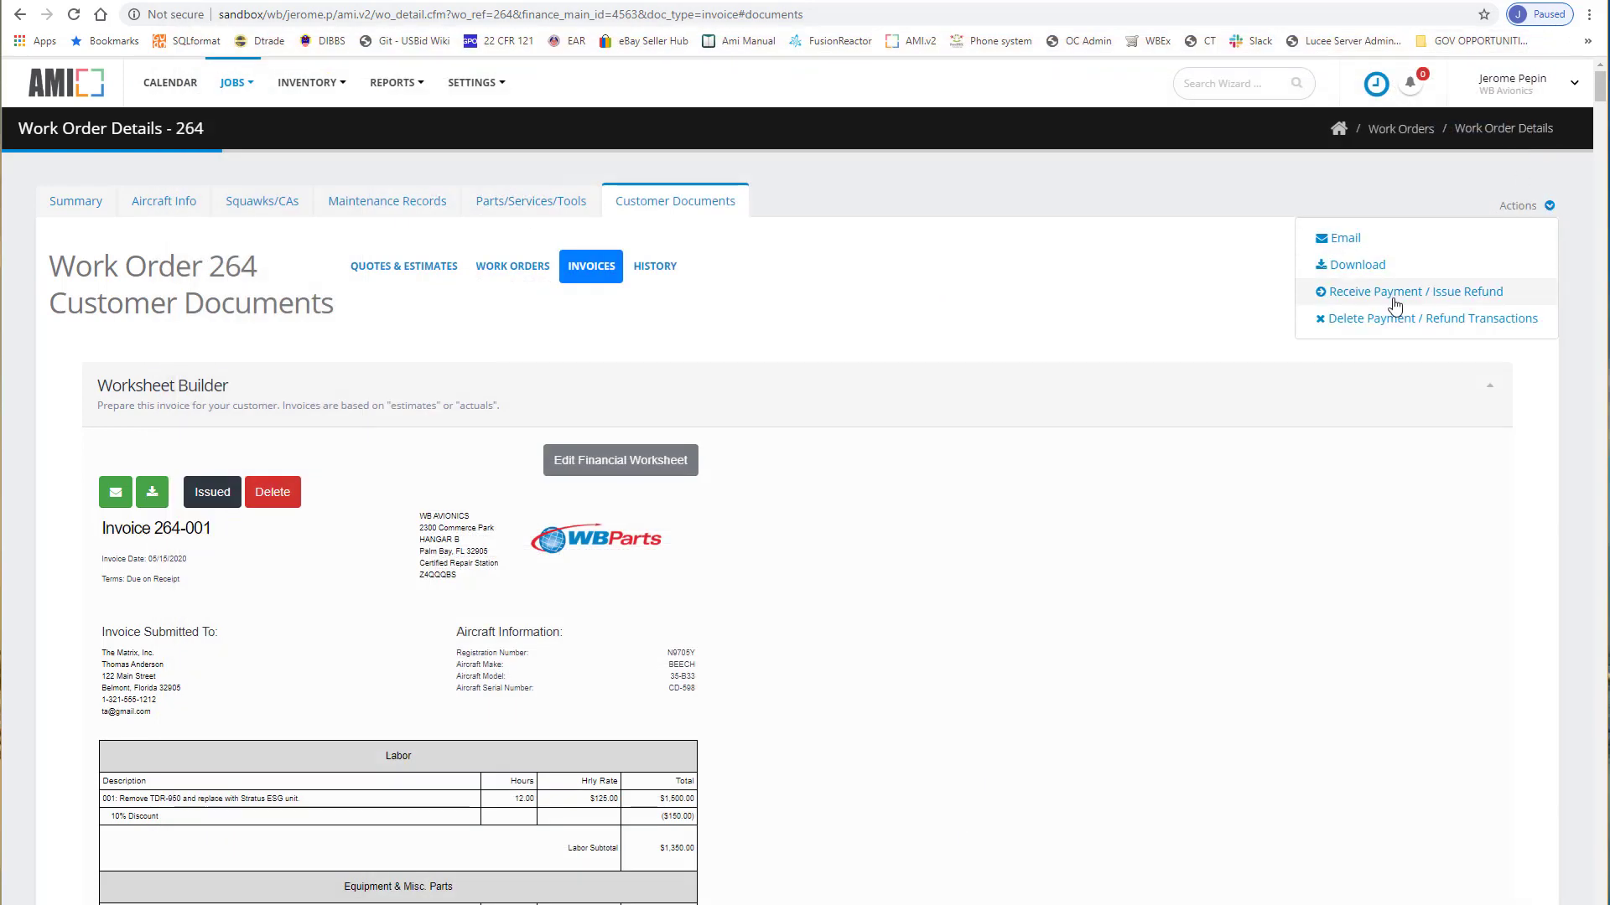
Record a 1738.18 payment described as 'Final Payment' on invoice 264-001.
{"action": "left_click", "coordinate": [1390, 294]}
{"action": "left_click", "coordinate": [639, 547]}
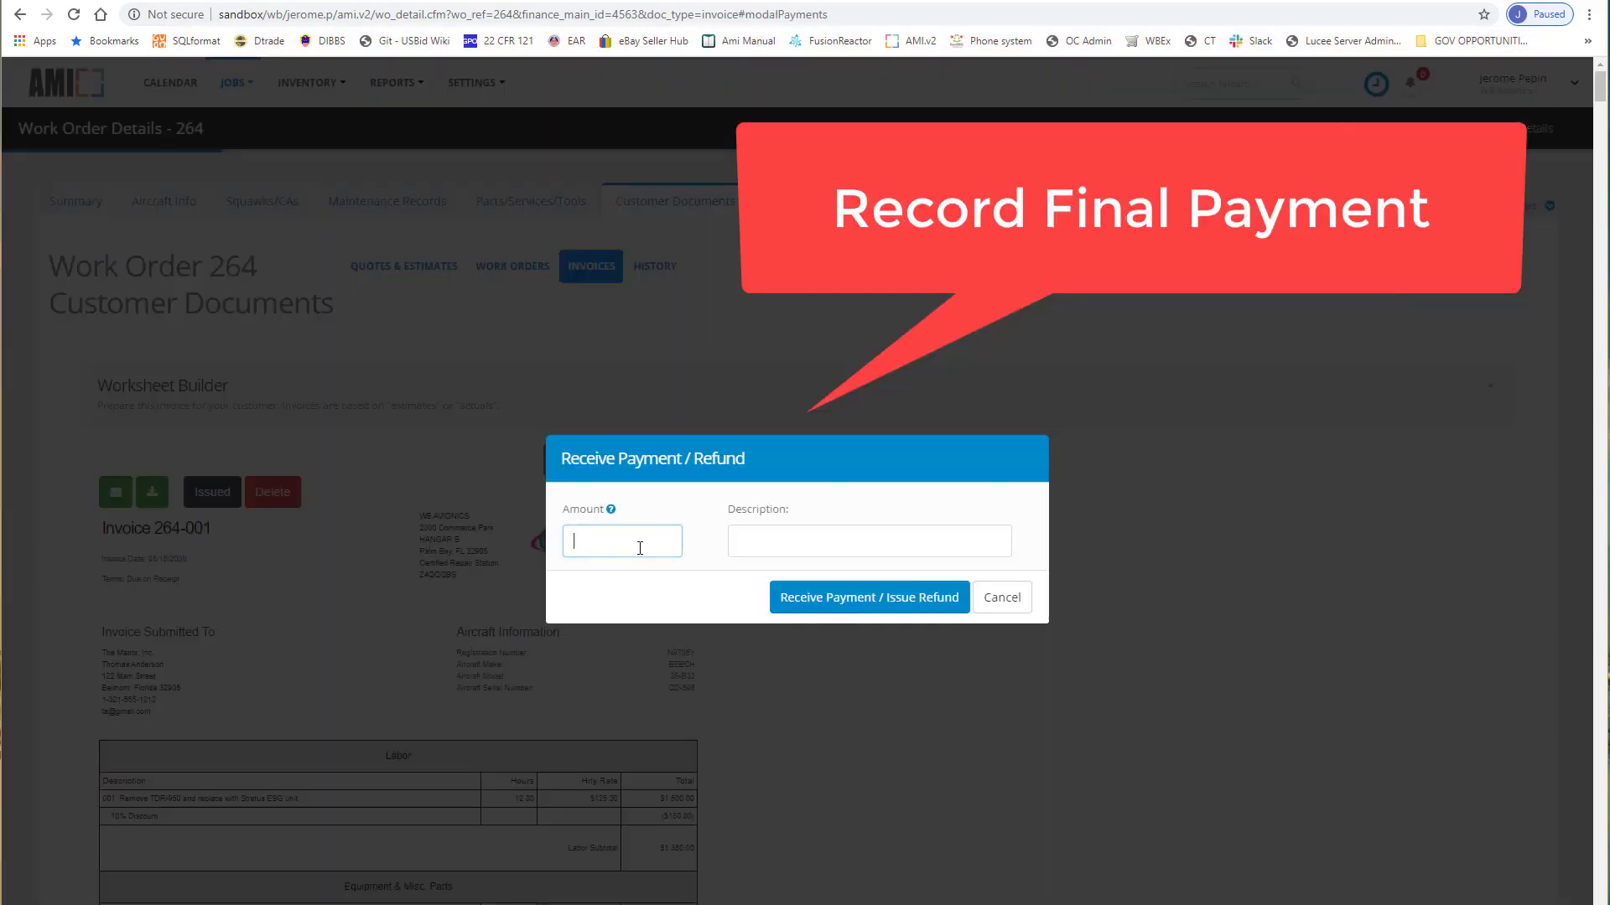
{"action": "type", "text": "1738.18"}
{"action": "left_click", "coordinate": [773, 545]}
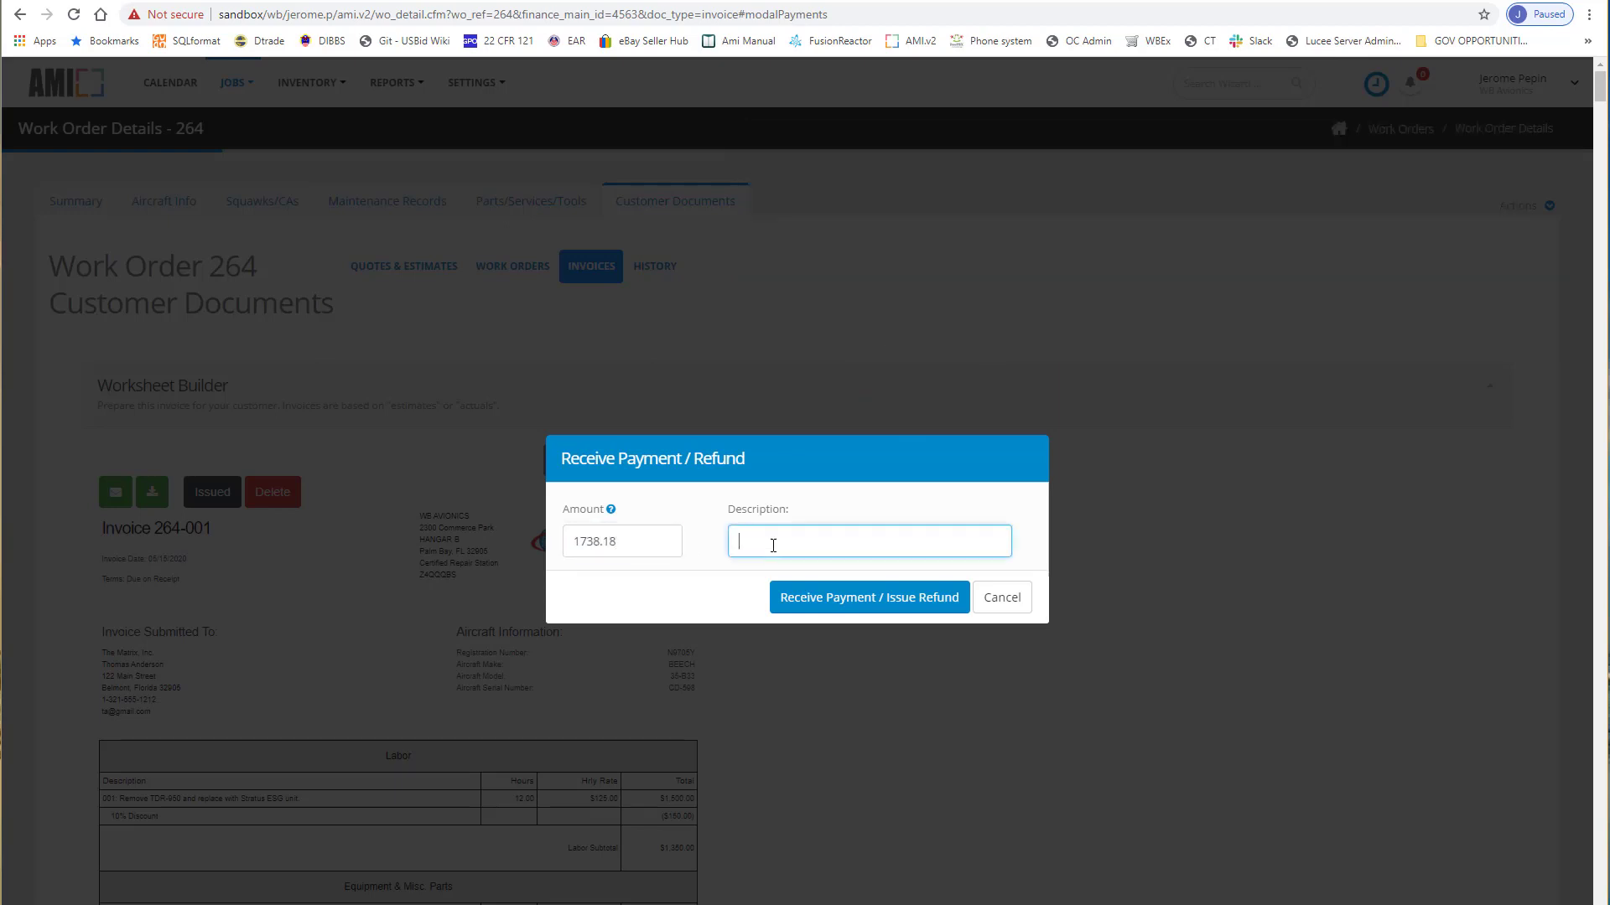
{"action": "type", "text": "Final Payment"}
{"action": "left_click", "coordinate": [833, 600]}
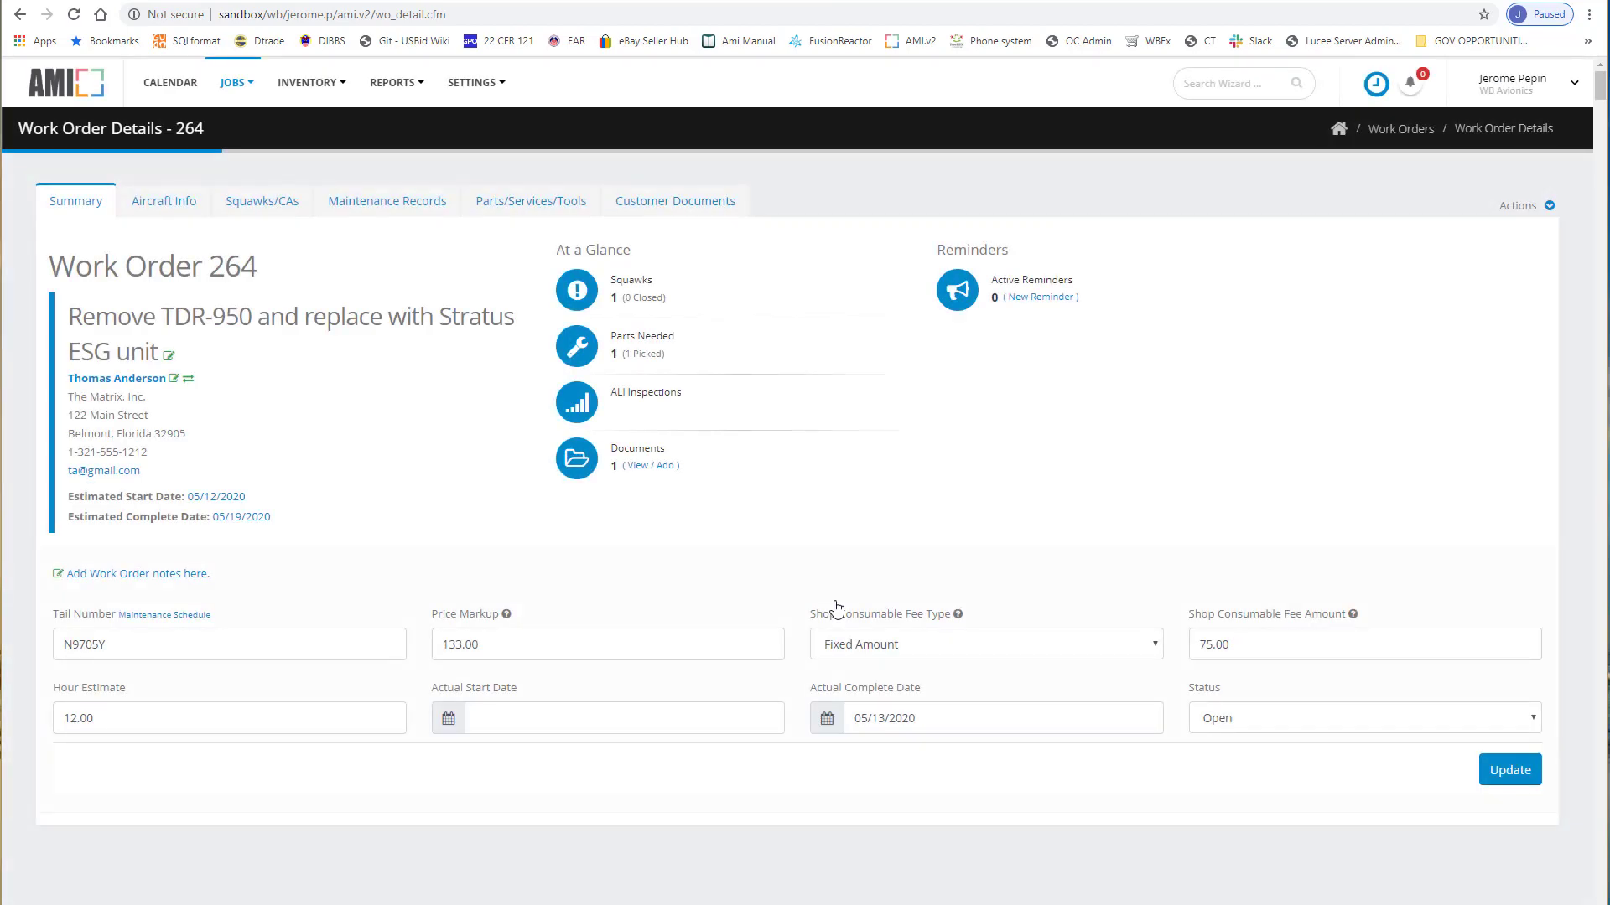
{"action": "left_click", "coordinate": [662, 205]}
Review Work Order 264's document history: quote, invoice emails, $2,000.00 and $1,738.18 payments.
{"action": "left_click", "coordinate": [662, 267]}
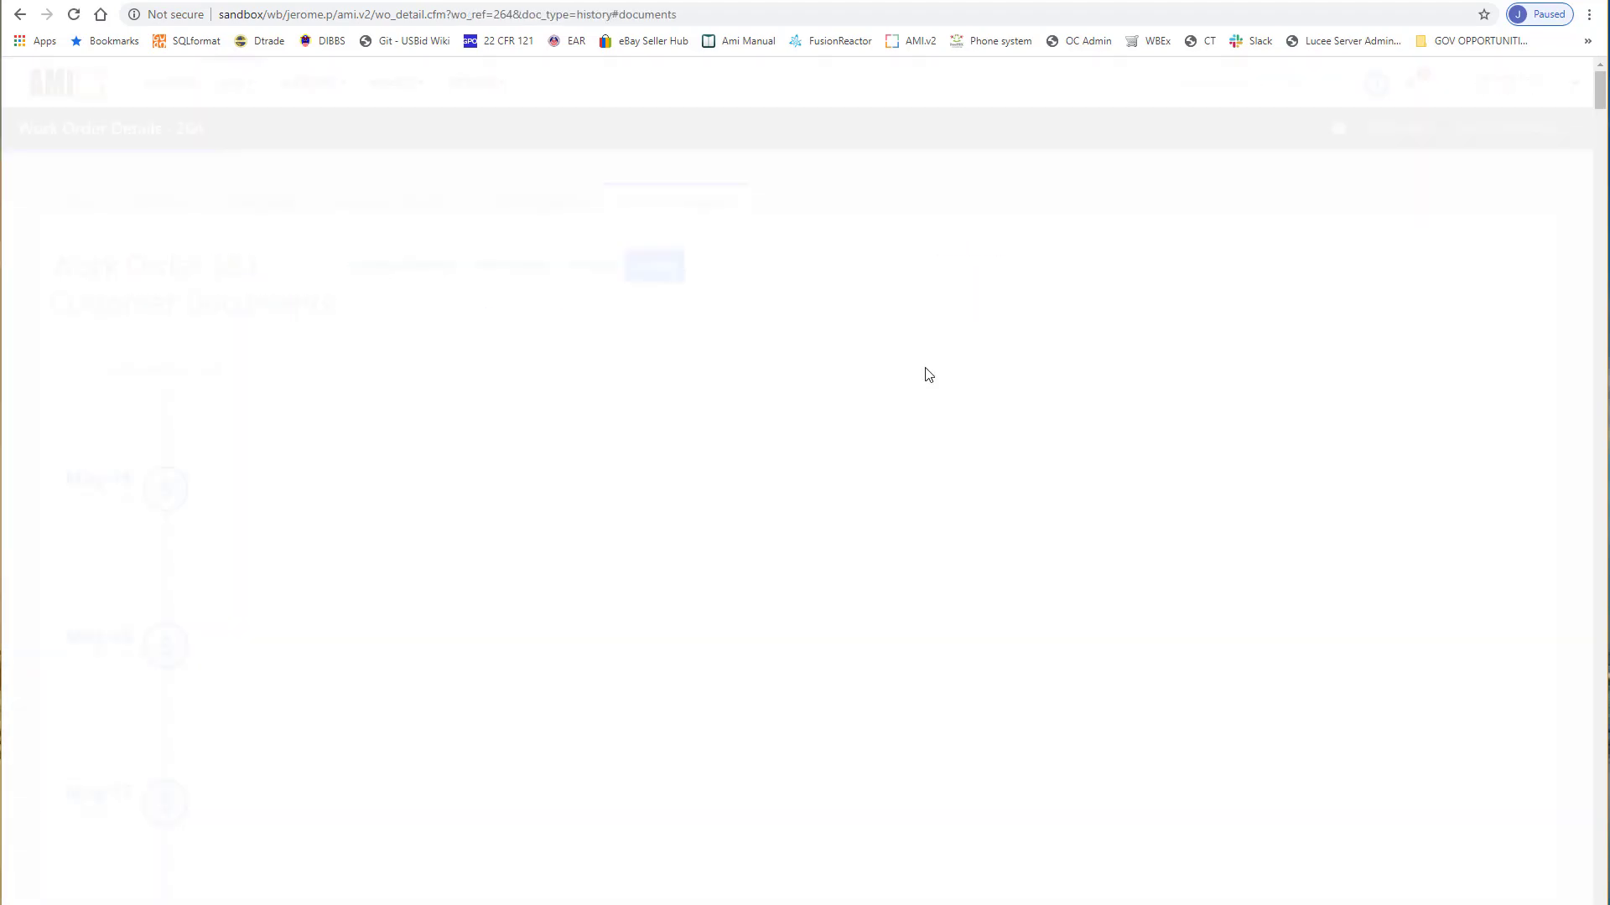
{"action": "scroll", "coordinate": [935, 553], "scroll_direction": "down", "scroll_amount": 3}
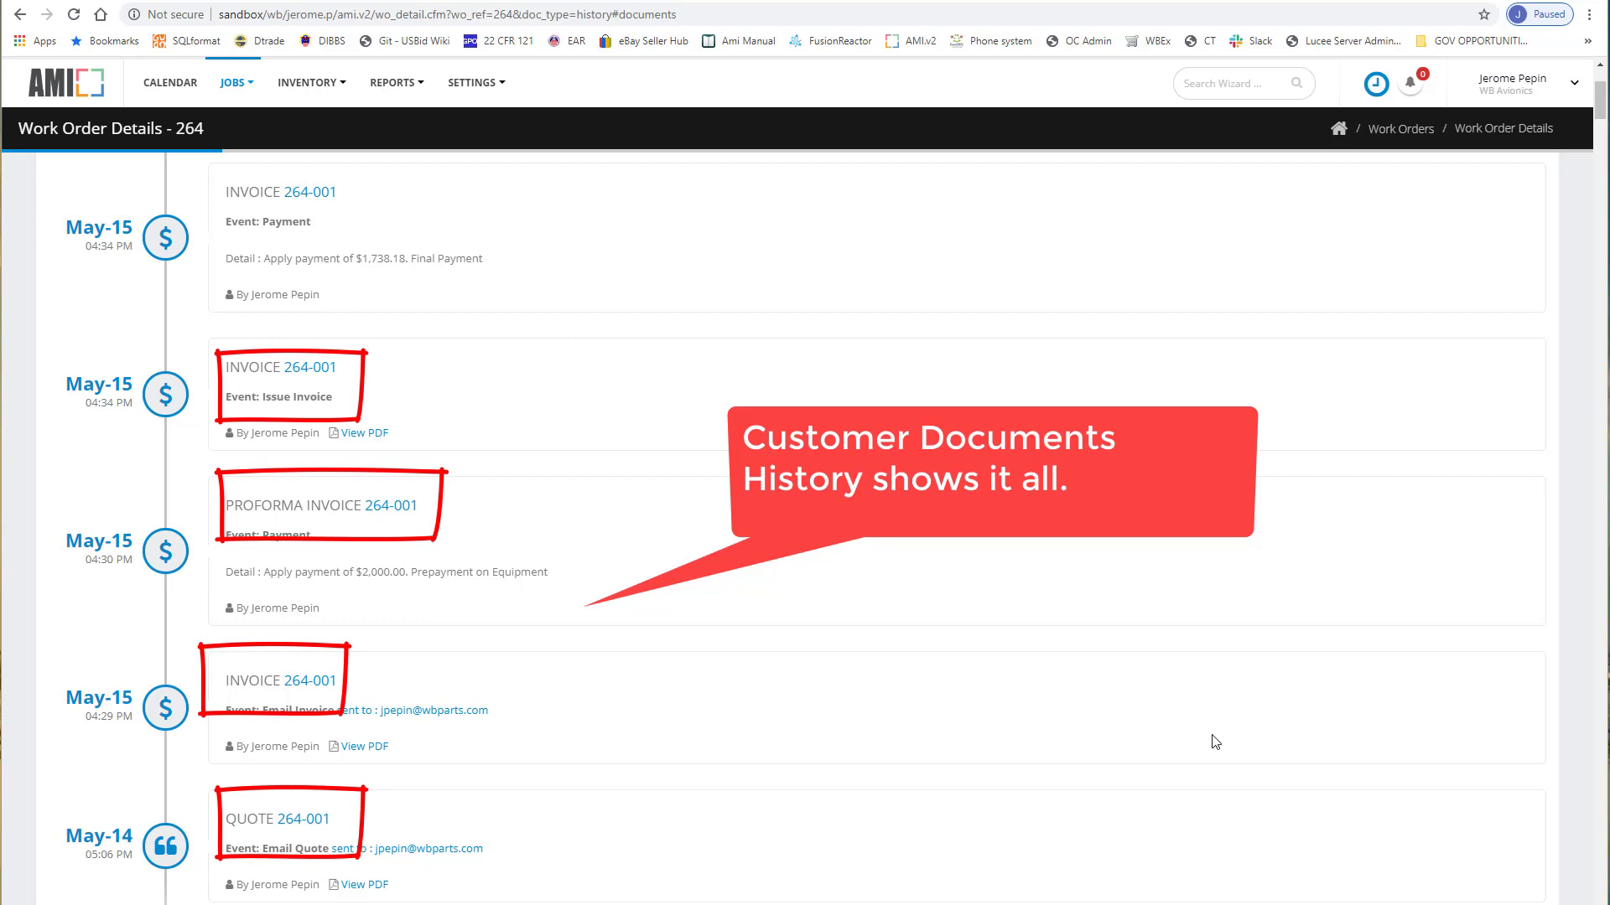
{"action": "scroll", "coordinate": [1216, 742], "scroll_direction": "up", "scroll_amount": 2}
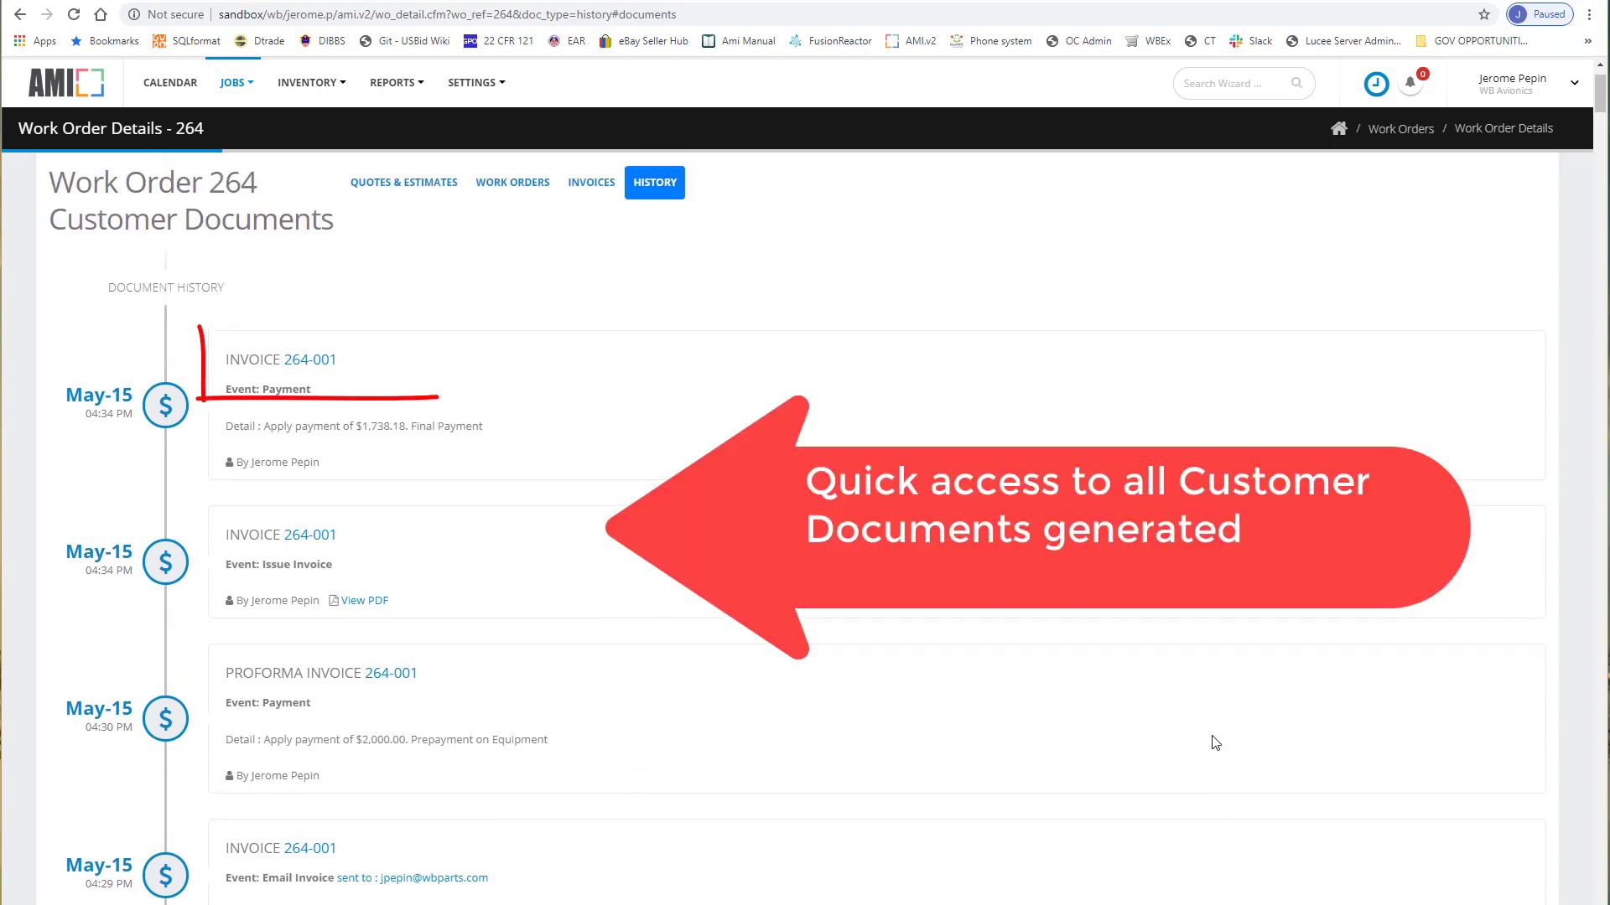